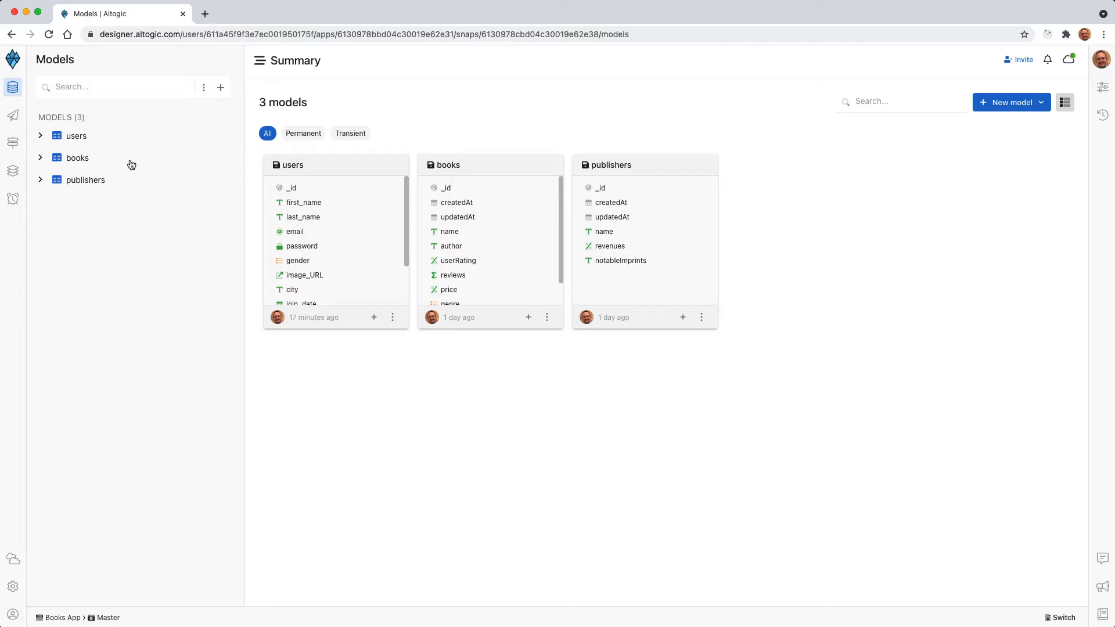
# - Expand the users model's fields and set up a new PUT endpoint named "Update user data" with the path /users/{userId}
pyautogui.click(41, 137)
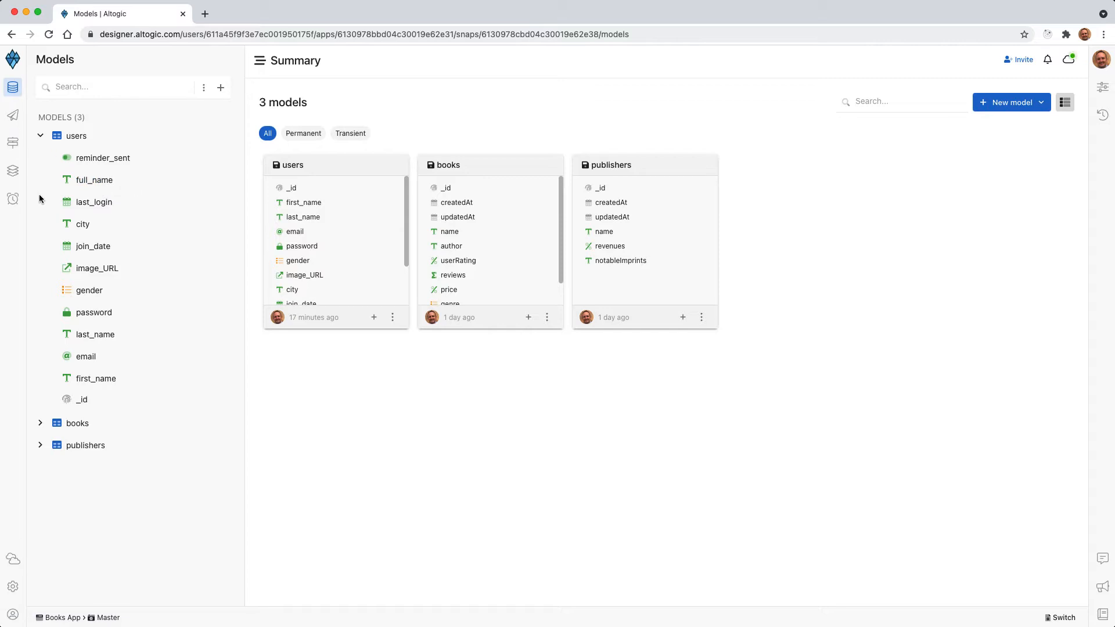
pyautogui.click(13, 142)
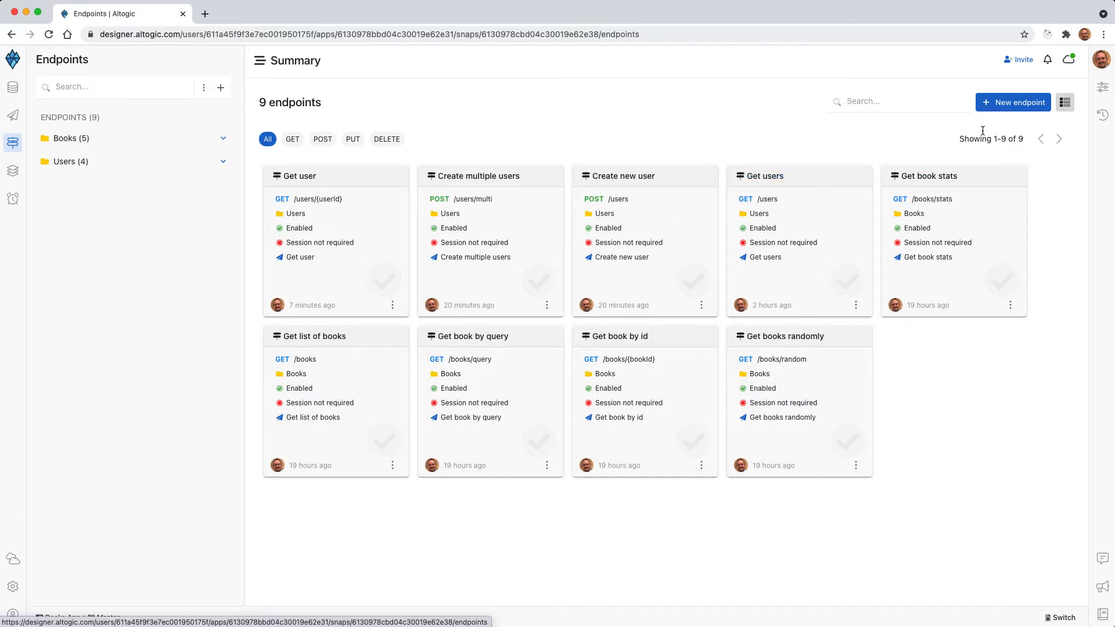
pyautogui.click(1004, 104)
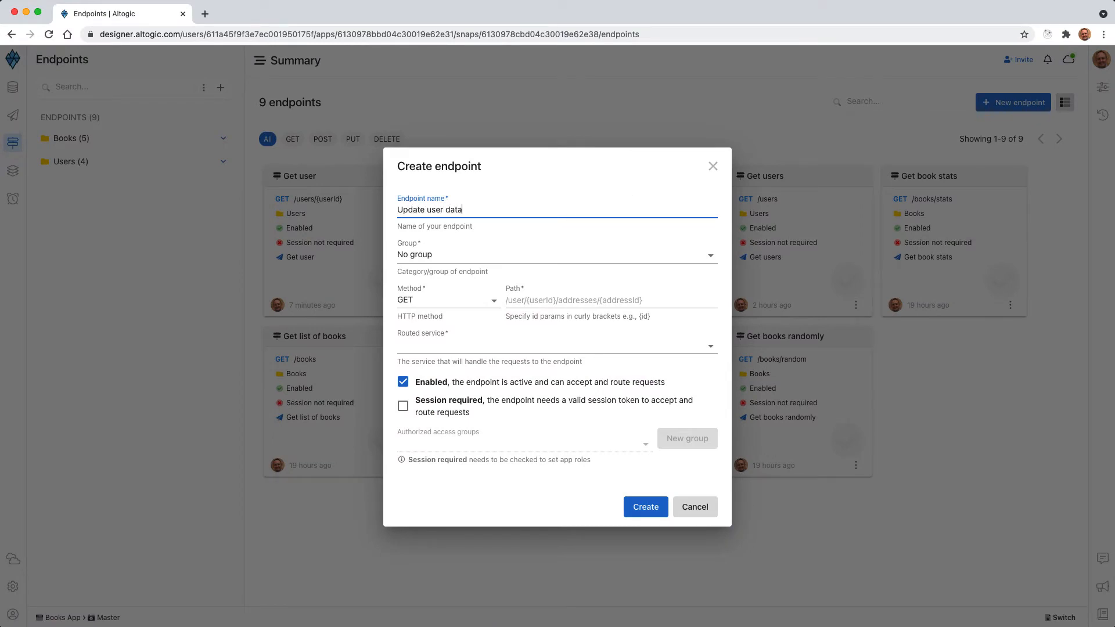
pyautogui.click(455, 300)
pyautogui.click(436, 341)
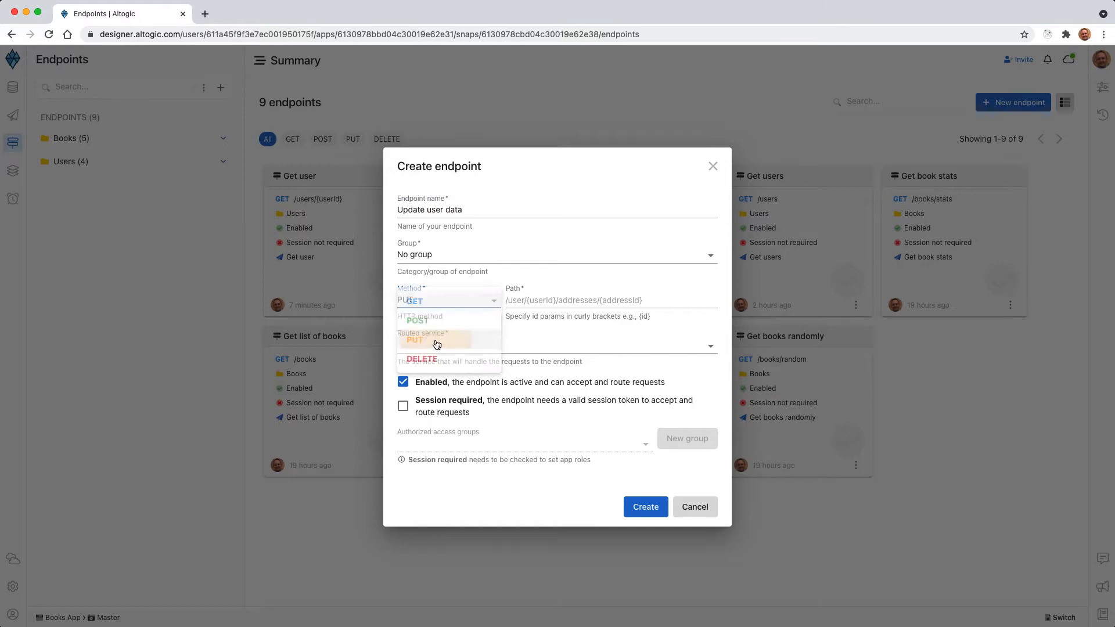
pyautogui.click(587, 302)
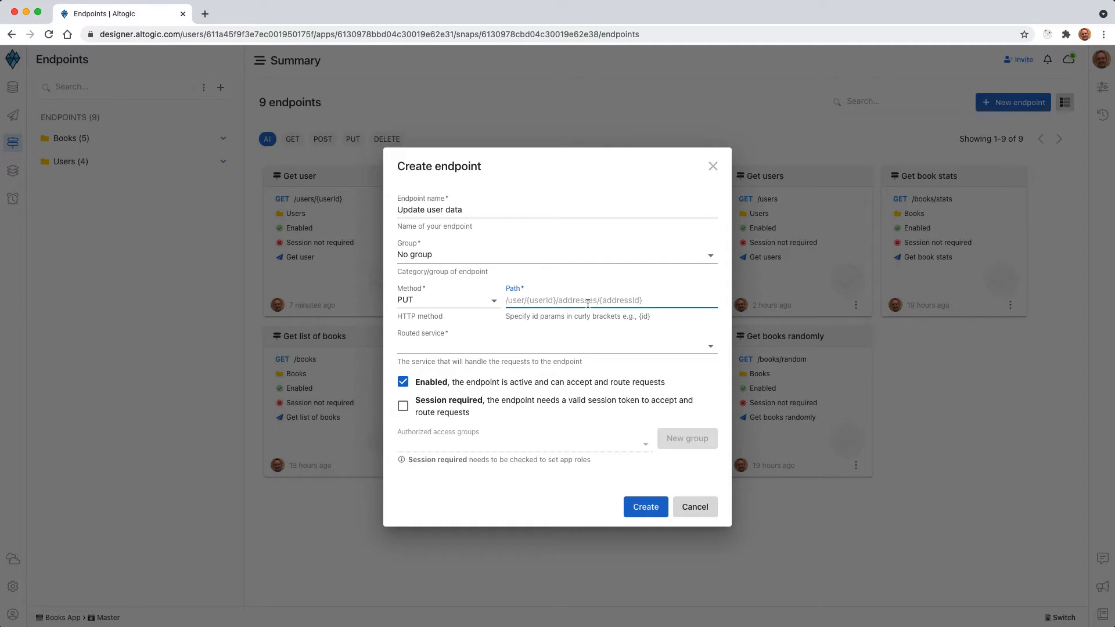
pyautogui.write('/users/{userId')
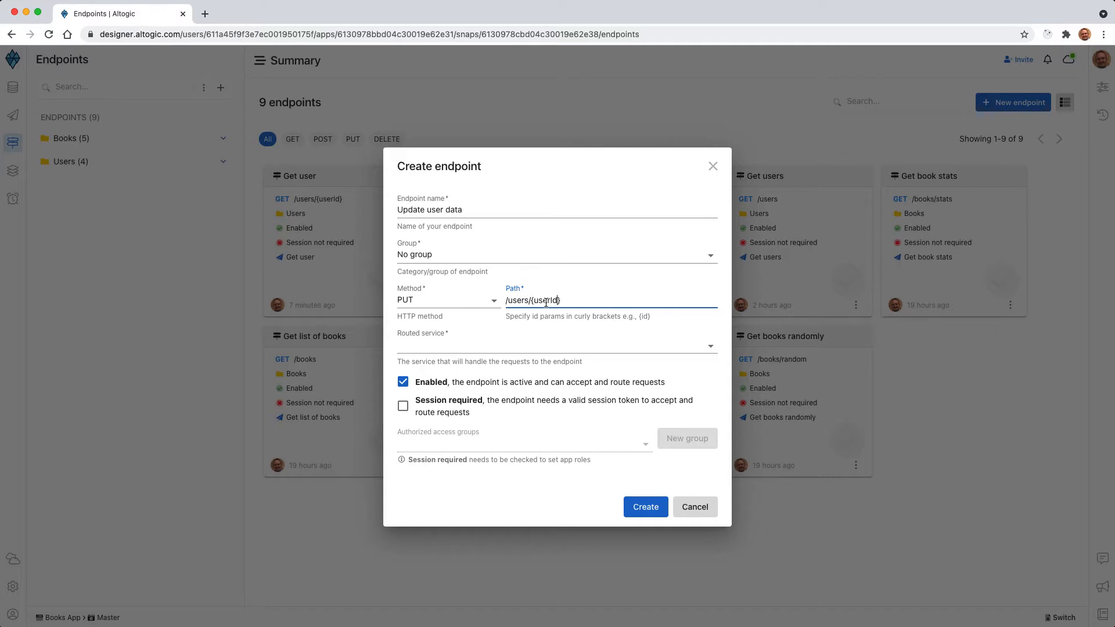
# - Route the endpoint to a new service named "Update user data" and create the endpoint
pyautogui.click(519, 347)
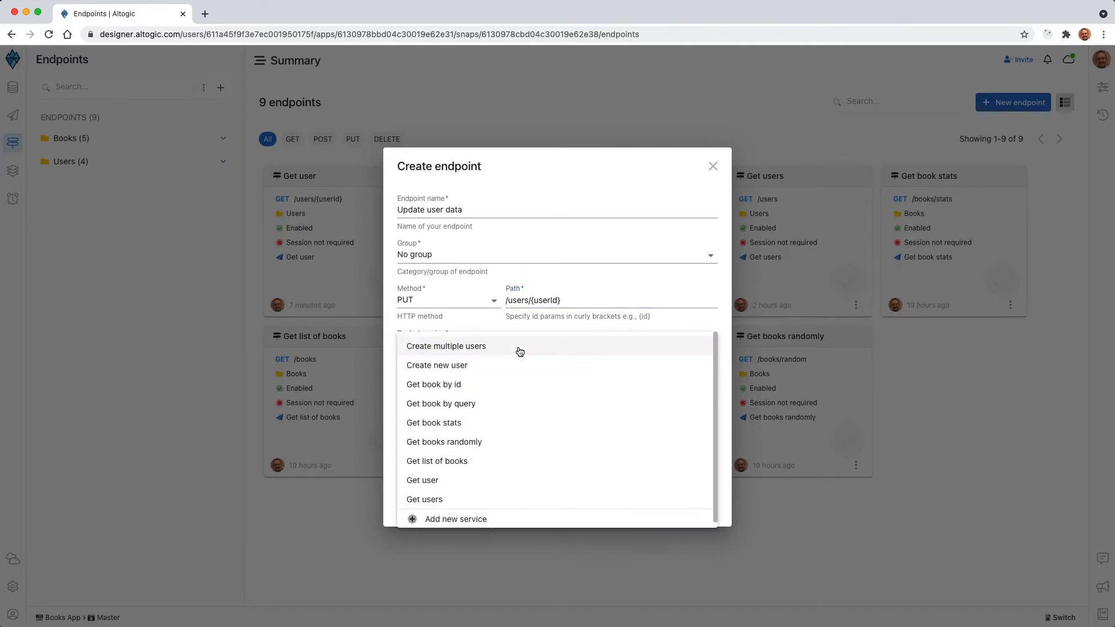
pyautogui.click(466, 517)
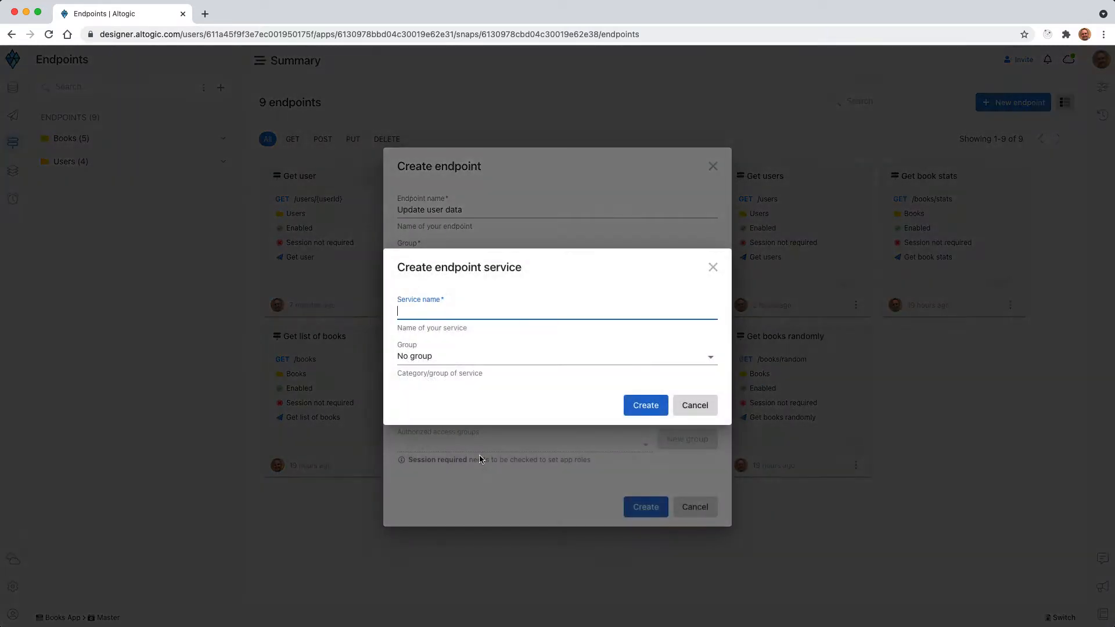
pyautogui.write('Update user data')
pyautogui.click(632, 410)
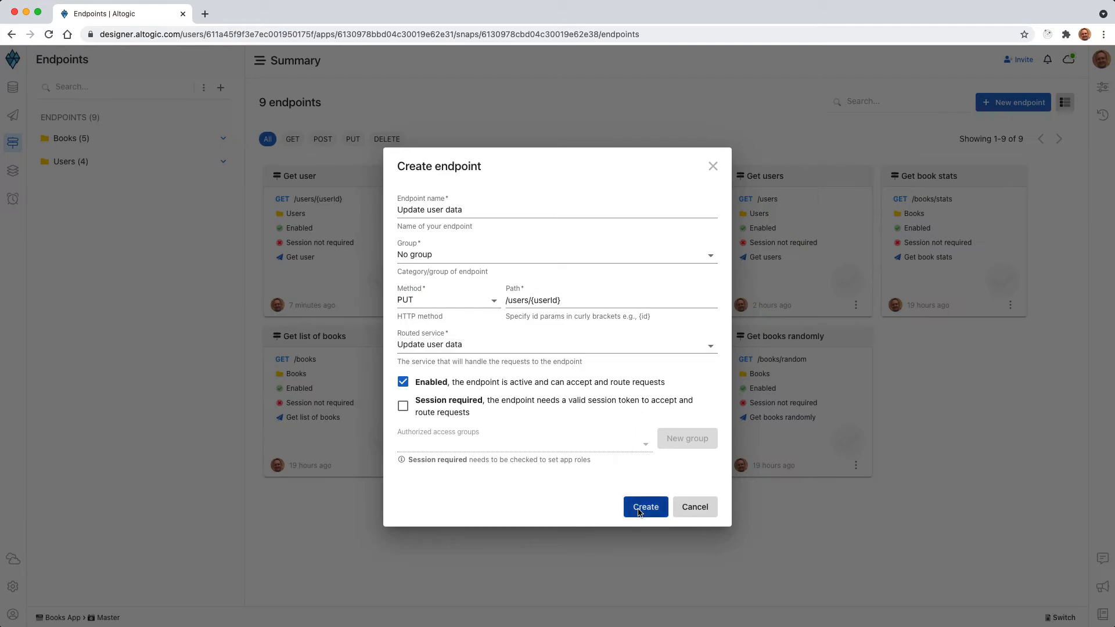
pyautogui.click(640, 509)
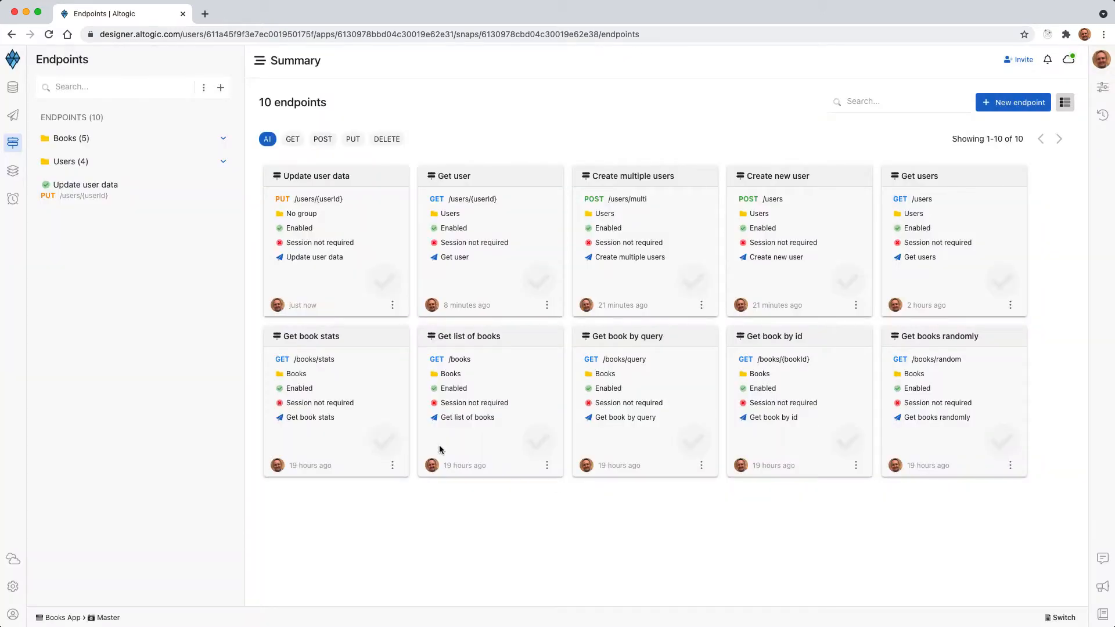
# - Open the "Update user data" service and add an Update Single Object by Id node below the Start node
pyautogui.click(319, 261)
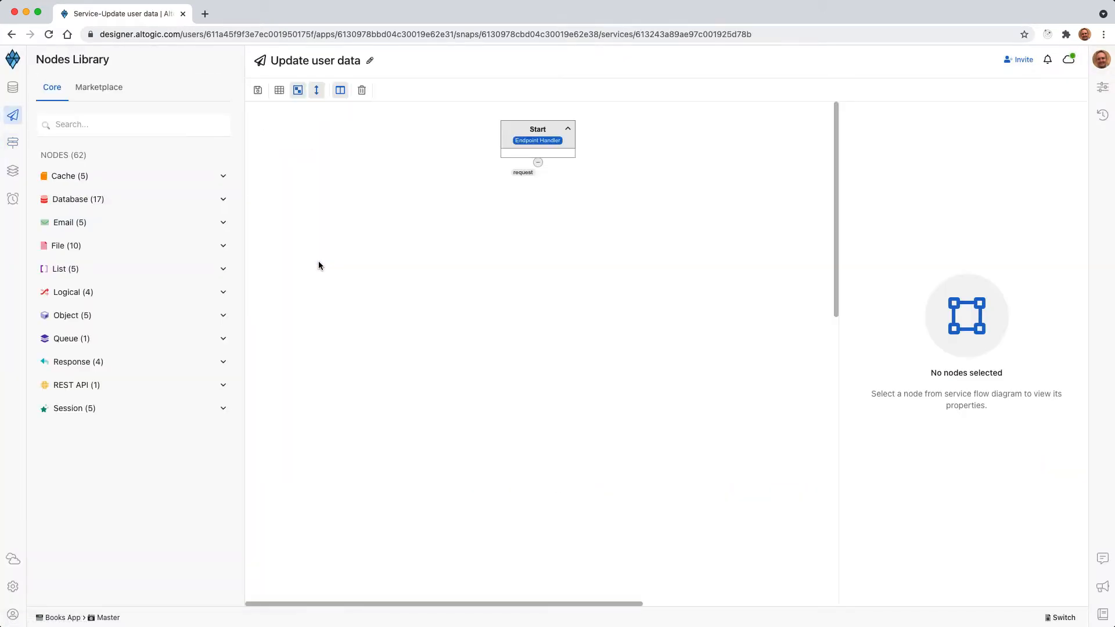
pyautogui.click(120, 201)
pyautogui.scroll(-3, 142, 390)
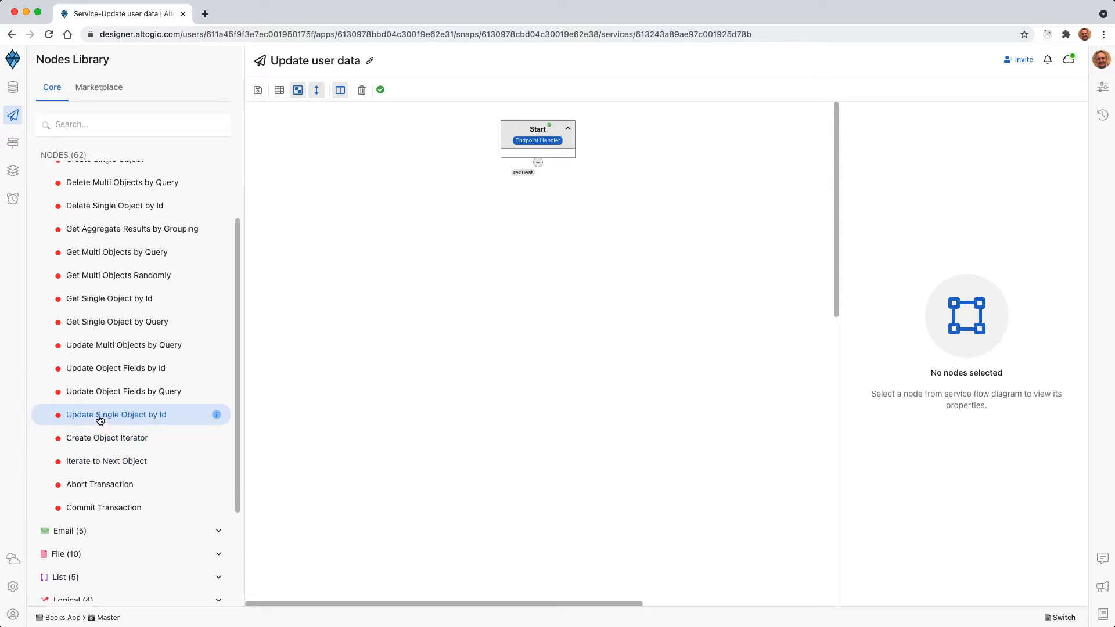
pyautogui.moveTo(99, 419); pyautogui.dragTo(560, 268)
pyautogui.click(548, 148)
pyautogui.click(559, 268)
# - Set the Start node's request body to objects of a single model, using the users model
pyautogui.click(542, 141)
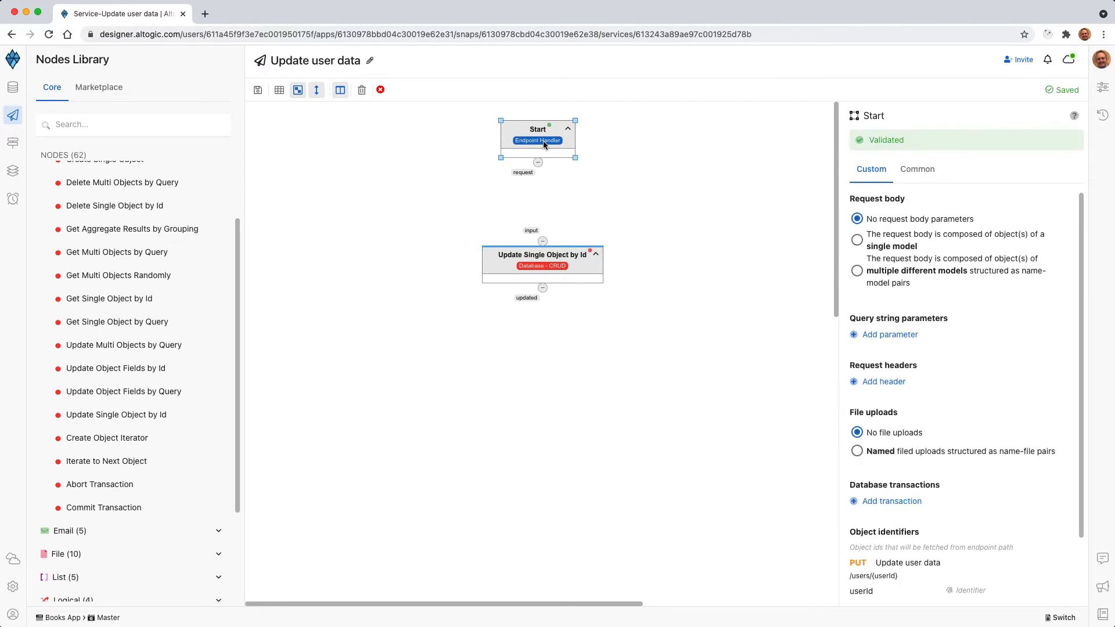
pyautogui.click(858, 241)
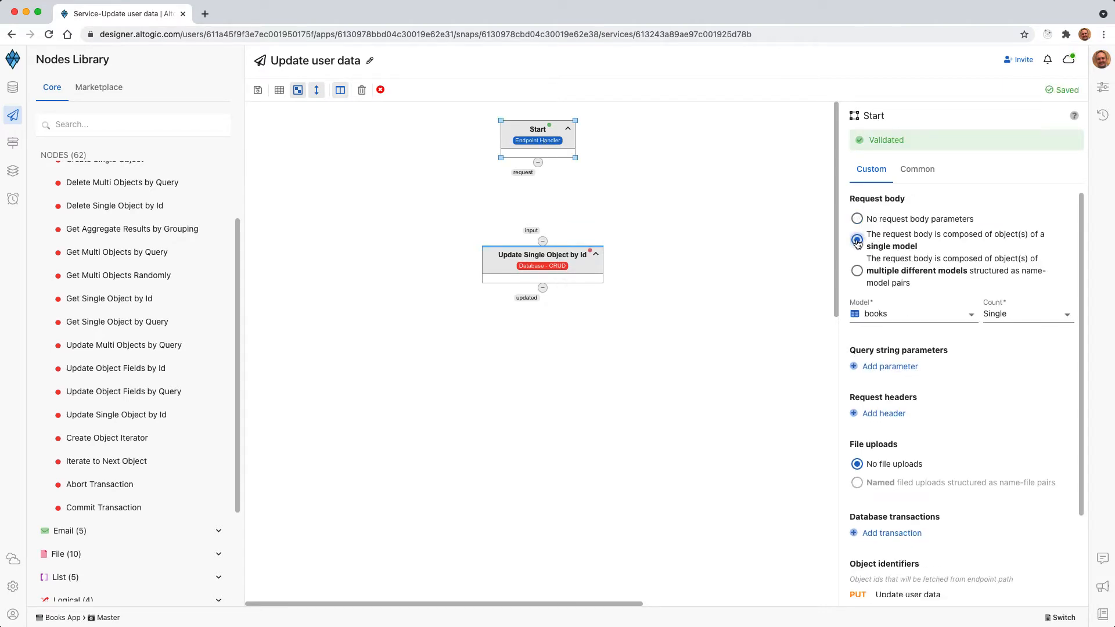
pyautogui.click(912, 314)
pyautogui.click(888, 356)
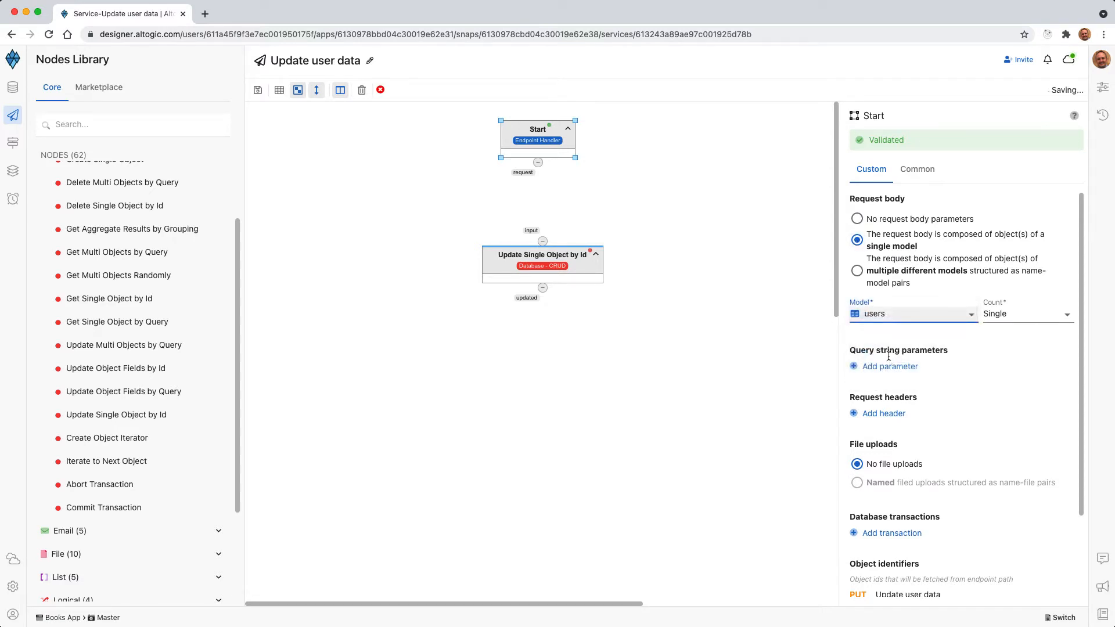
# - Insert a Get Object Value node above the Update Single Object by Id node and connect the Start node's request to its inputObject
pyautogui.moveTo(561, 274); pyautogui.dragTo(561, 311)
pyautogui.click(561, 311)
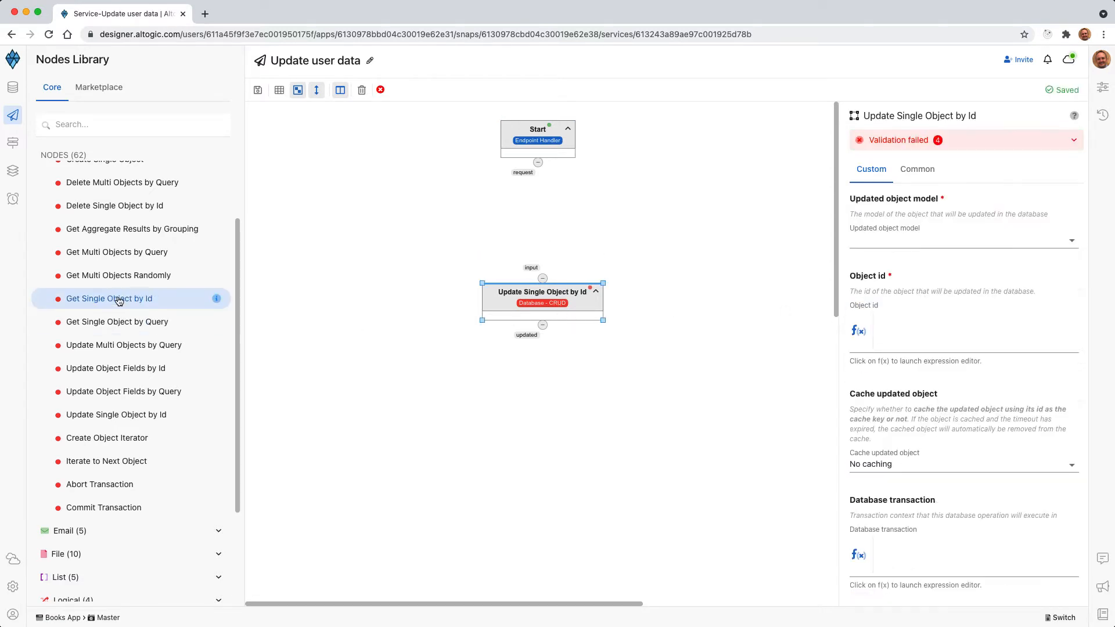
pyautogui.scroll(-3, 87, 349)
pyautogui.click(94, 493)
pyautogui.scroll(-2, 87, 482)
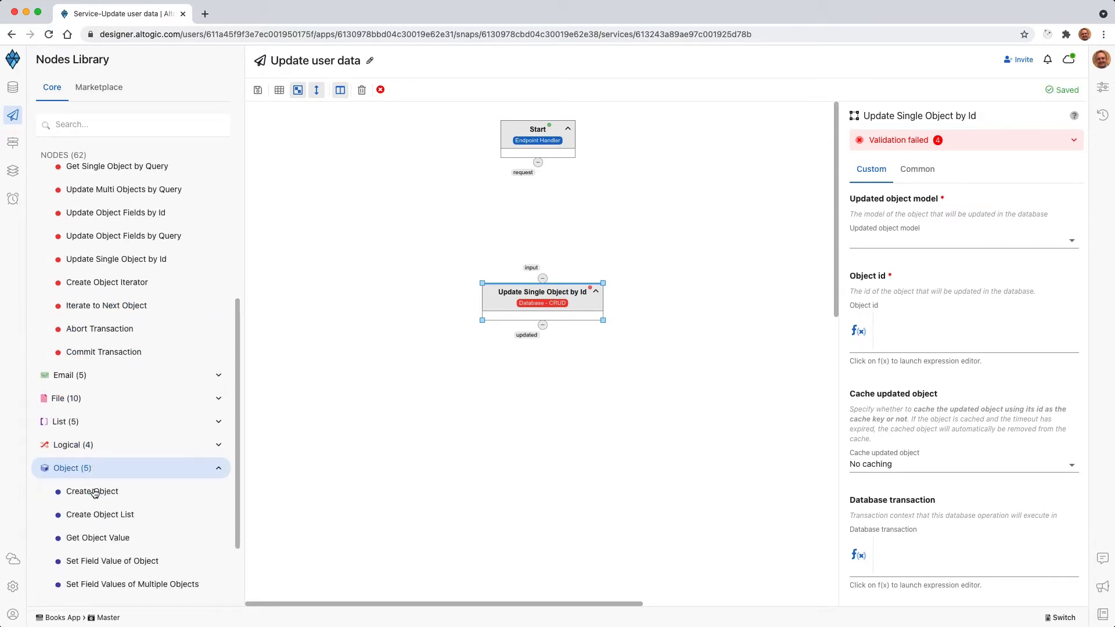
pyautogui.moveTo(107, 455); pyautogui.dragTo(535, 367)
pyautogui.moveTo(572, 233); pyautogui.dragTo(555, 243)
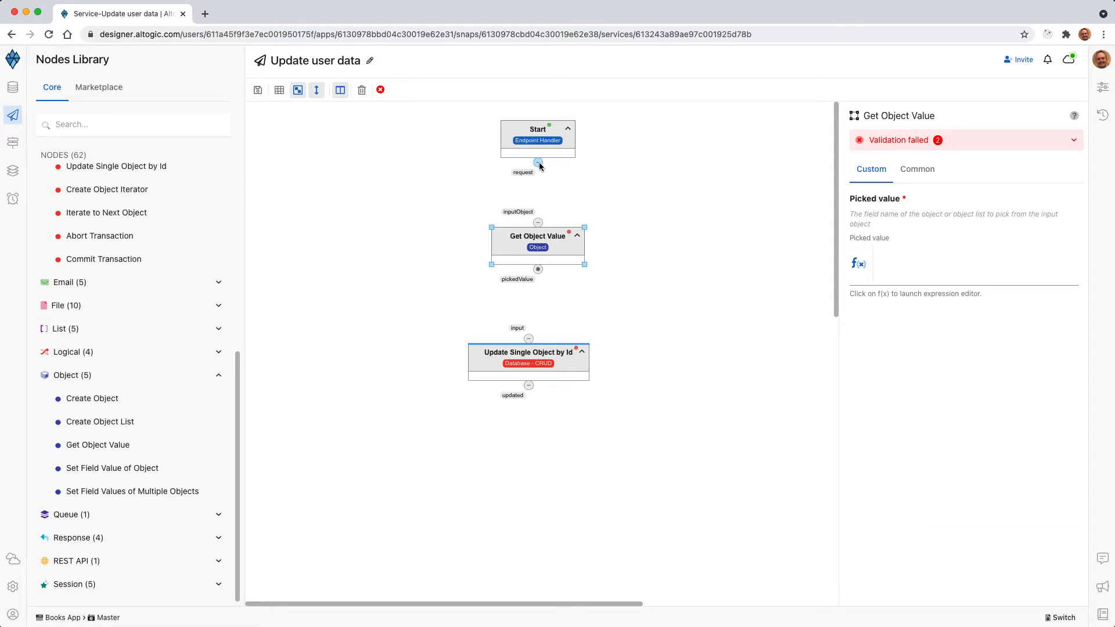
pyautogui.moveTo(540, 167); pyautogui.dragTo(537, 223)
# - Set the Get Object Value node's picked value to the expression inputObject.body
pyautogui.click(546, 253)
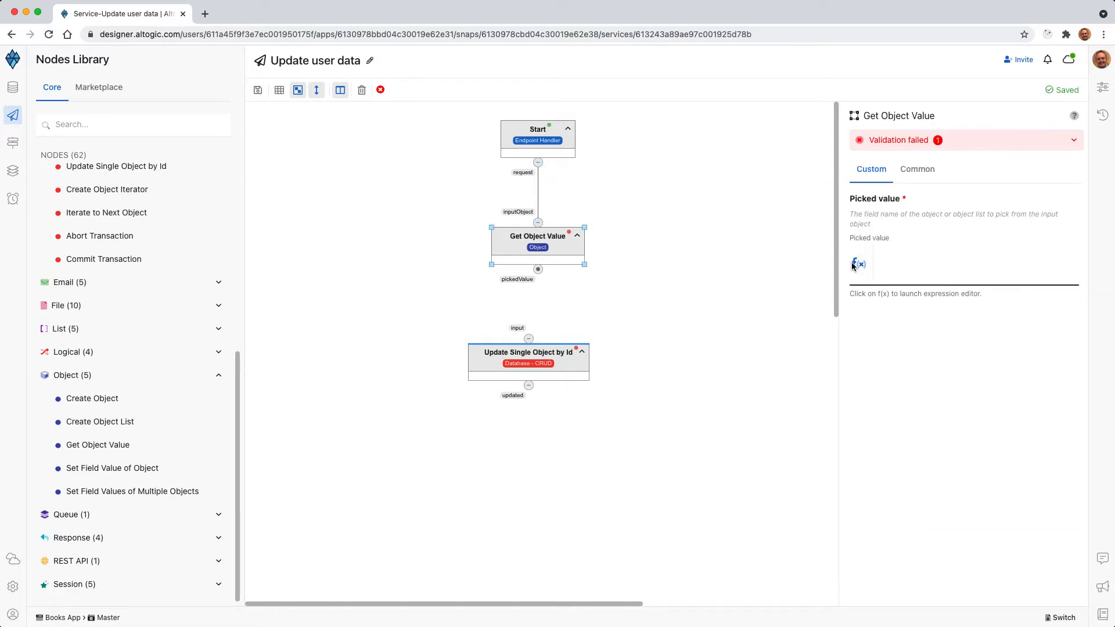
pyautogui.click(856, 264)
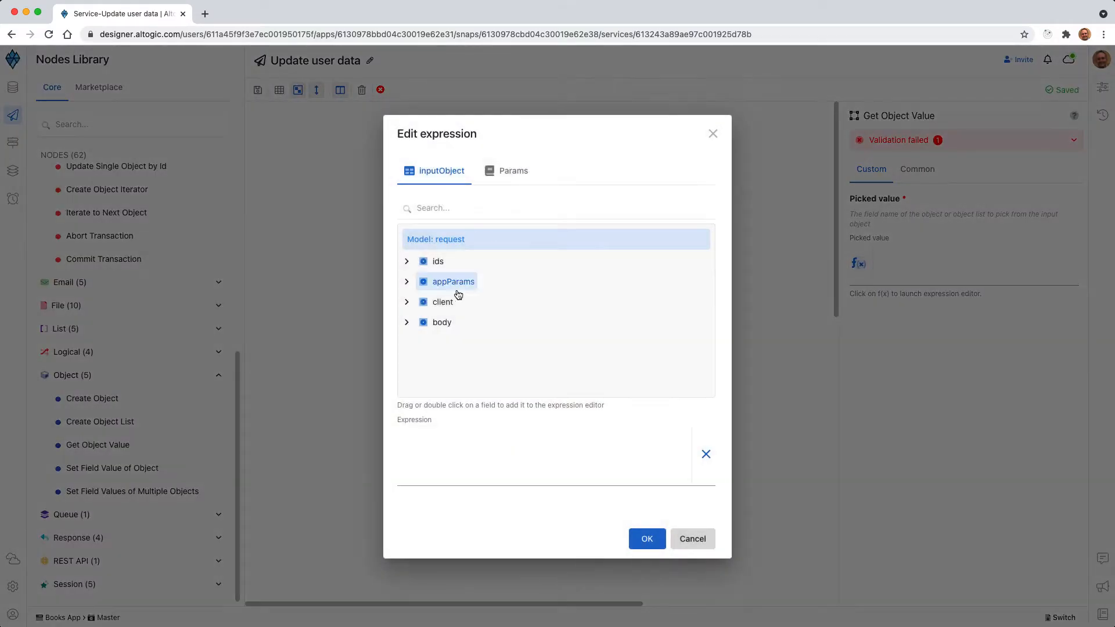
pyautogui.doubleClick(436, 323)
pyautogui.click(646, 539)
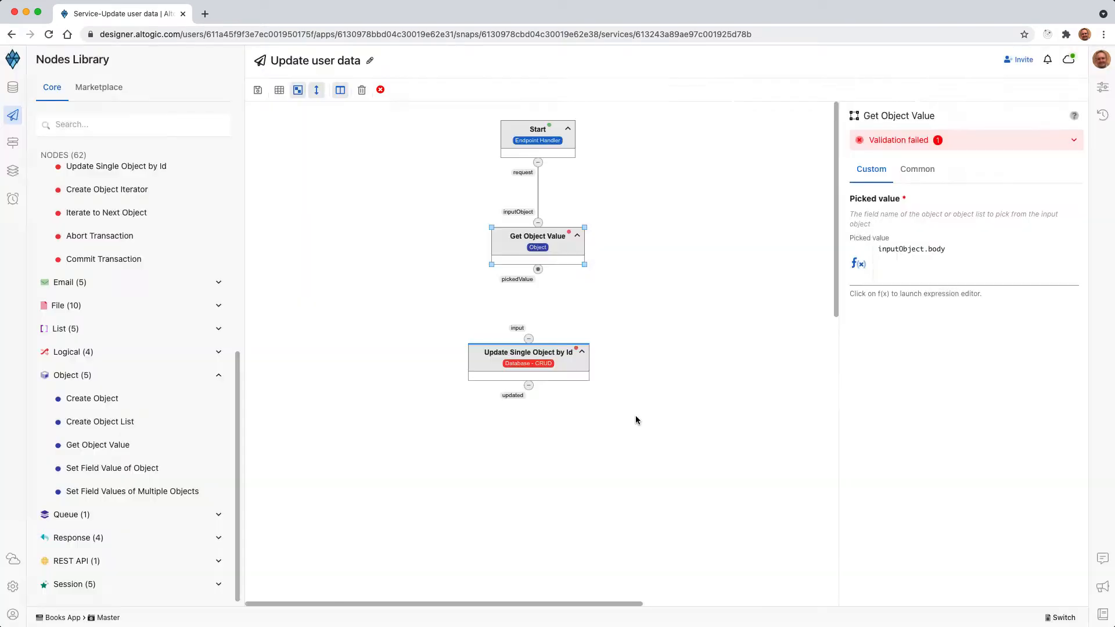
# - Connect pickedValue to the input of Update Single Object by Id and set that node's updated object model to users
pyautogui.moveTo(541, 376); pyautogui.dragTo(549, 342)
pyautogui.moveTo(538, 269); pyautogui.dragTo(539, 320)
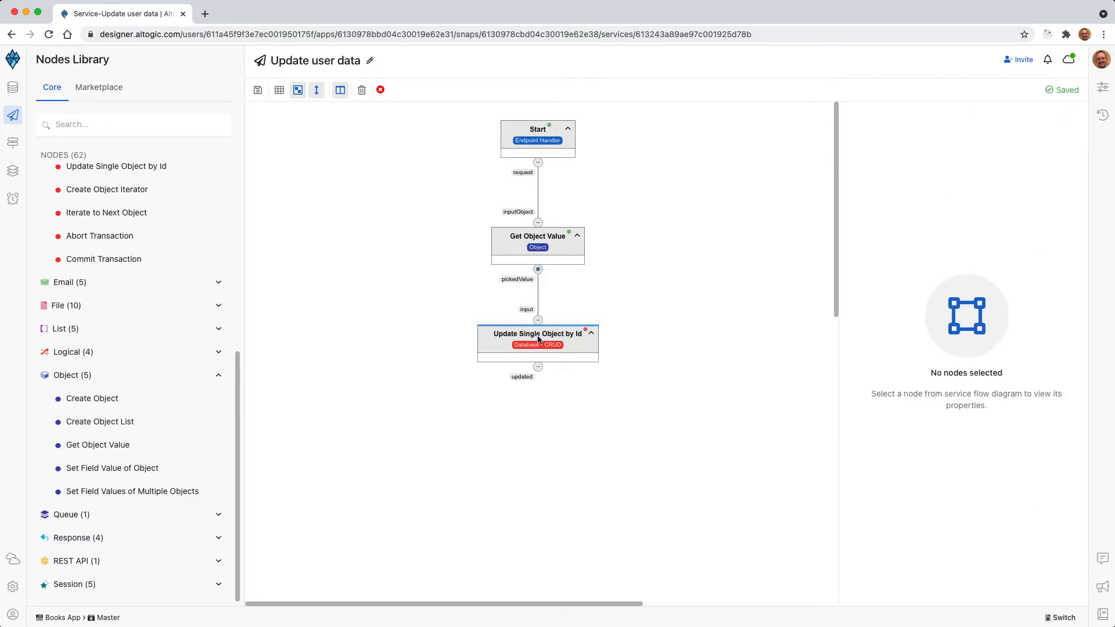
pyautogui.click(544, 347)
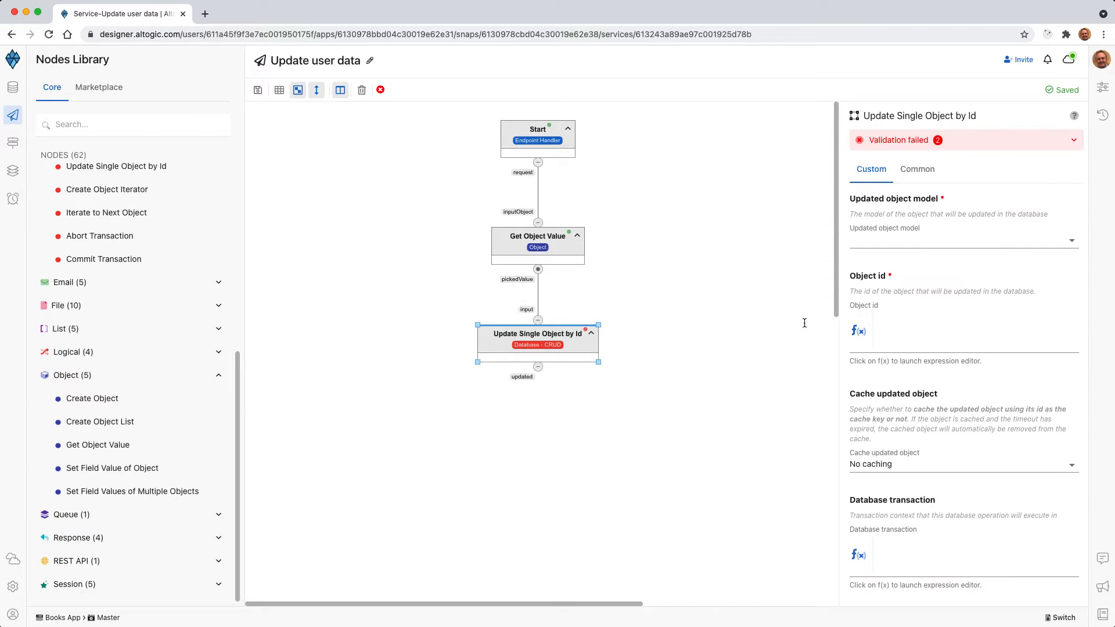
pyautogui.click(909, 243)
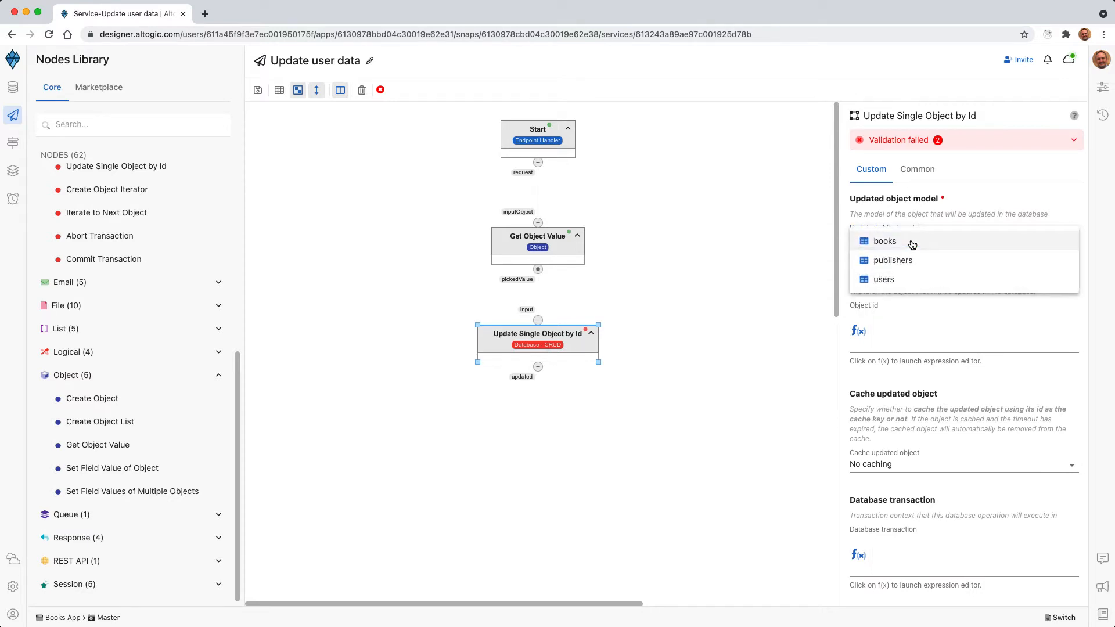
pyautogui.click(887, 282)
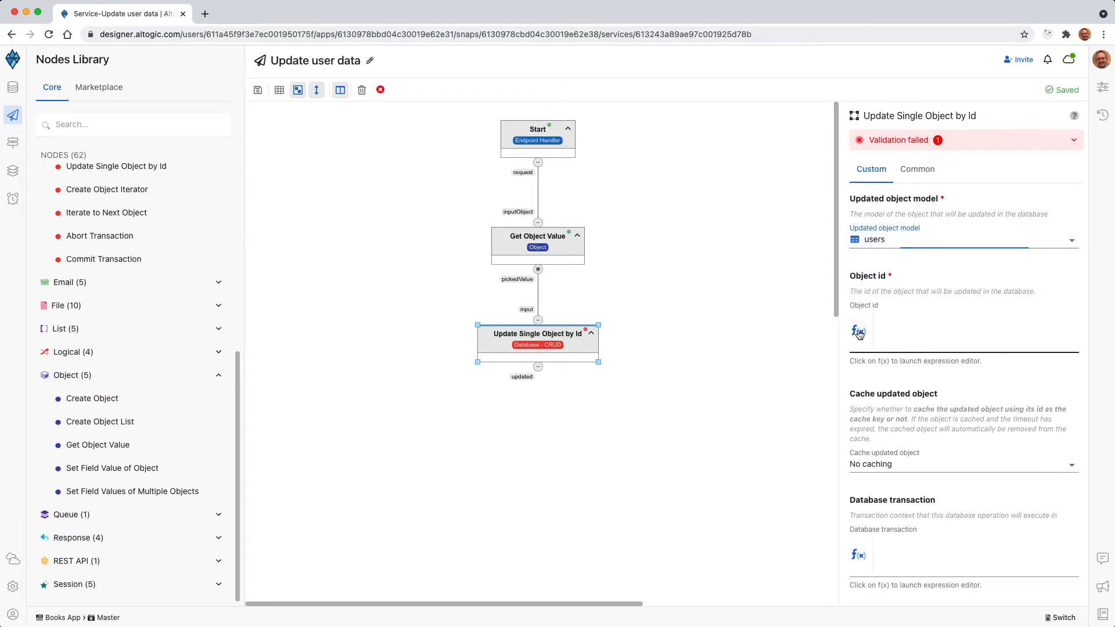
# - Set the object id of the Update Single Object by Id node to the expression params.ids.userId
pyautogui.click(860, 333)
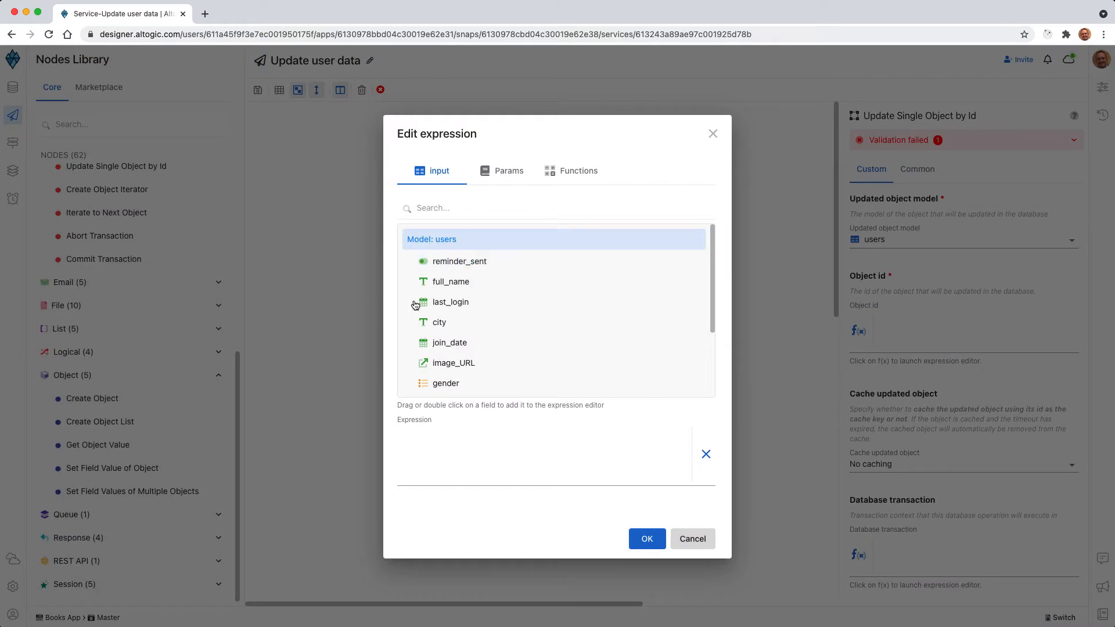
pyautogui.click(501, 176)
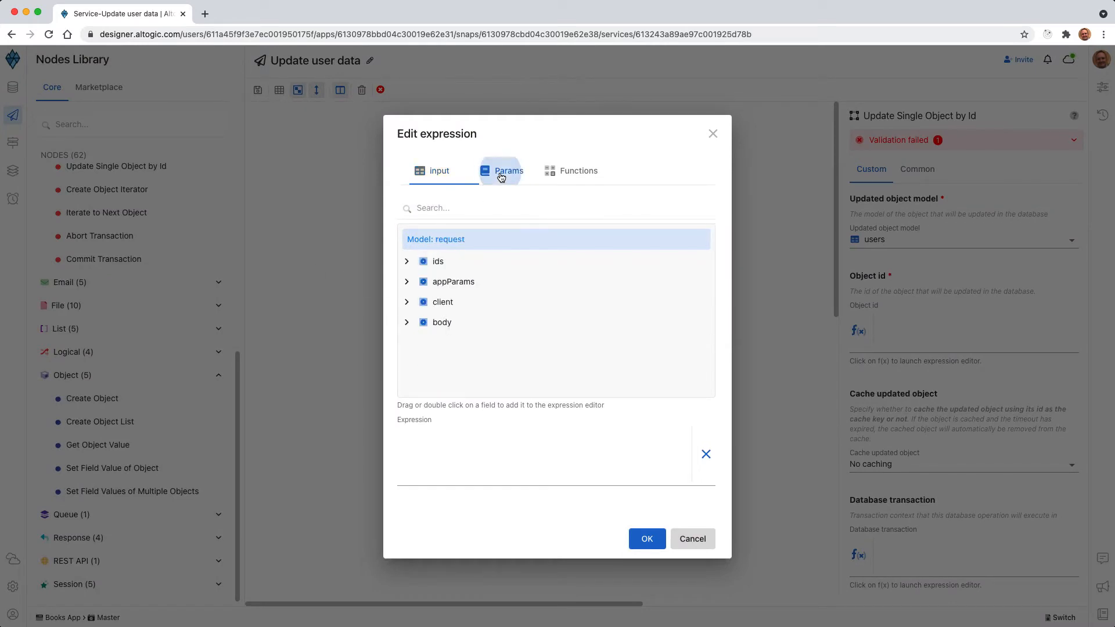
pyautogui.click(407, 262)
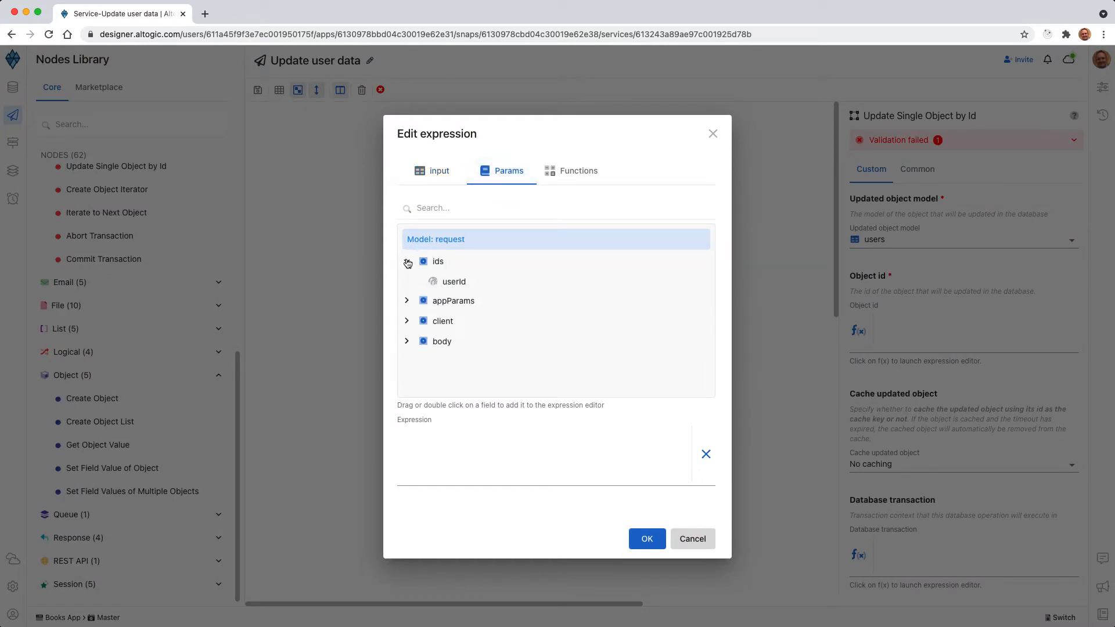
pyautogui.doubleClick(446, 283)
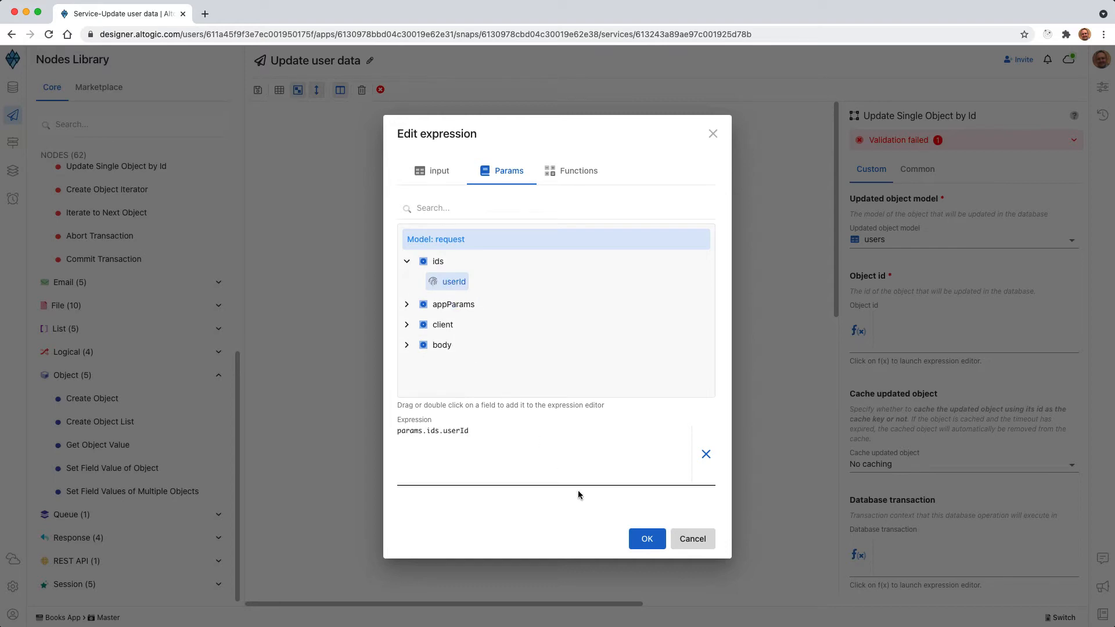
pyautogui.click(647, 539)
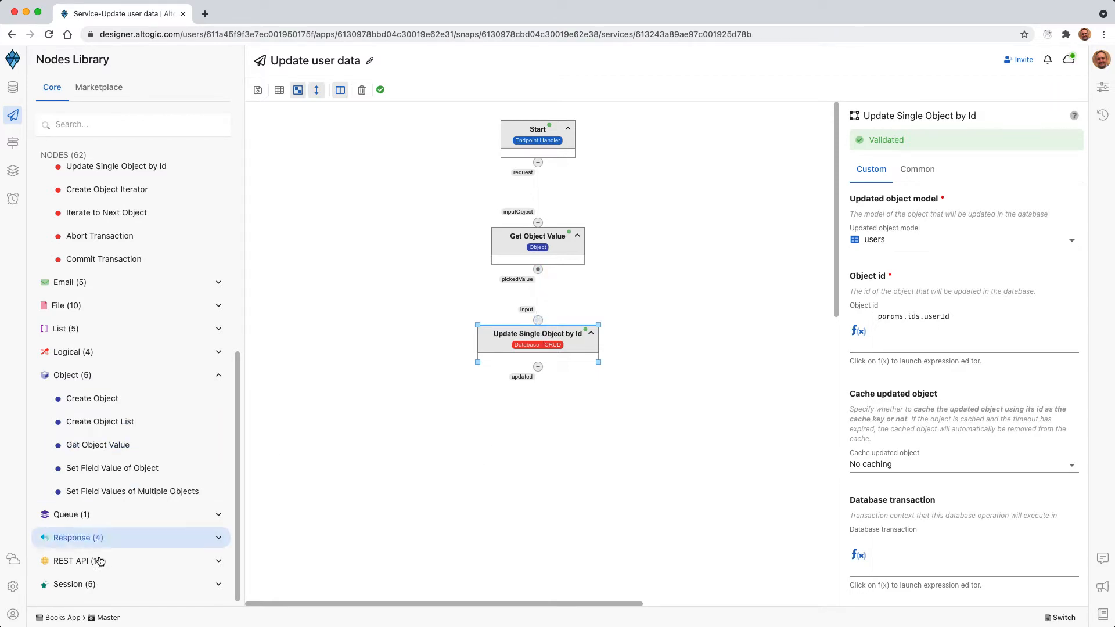
# - Add a Return Success Response node below the update node and link the updated output to both its trigger and its returned object
pyautogui.click(93, 537)
pyautogui.scroll(-3, 99, 545)
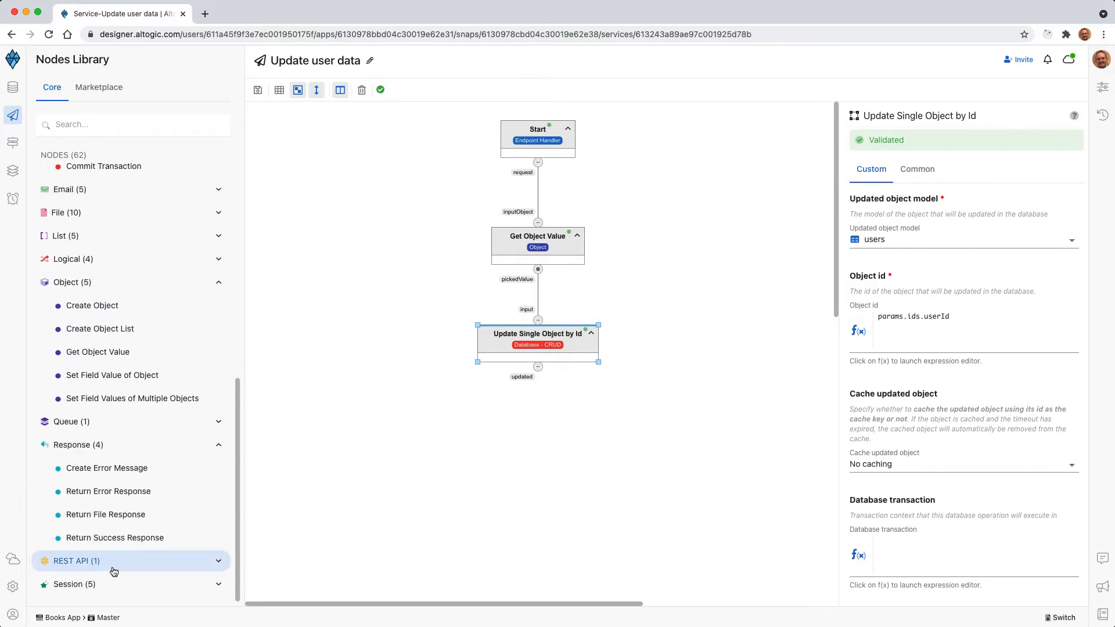
pyautogui.moveTo(105, 538); pyautogui.dragTo(557, 460)
pyautogui.moveTo(538, 367); pyautogui.dragTo(542, 432)
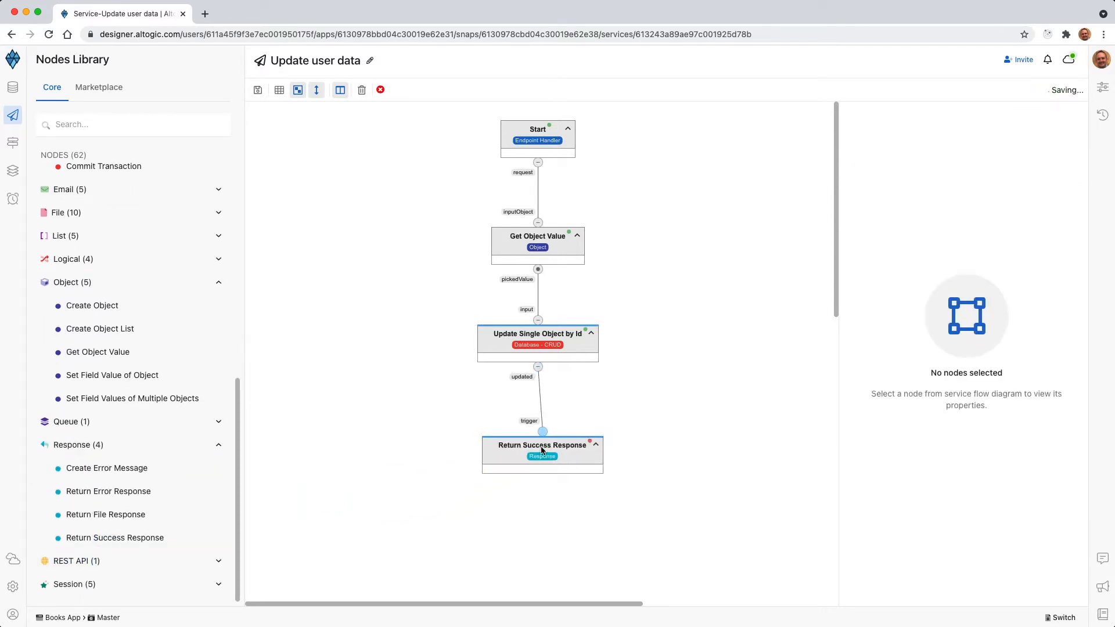
pyautogui.moveTo(539, 369); pyautogui.dragTo(548, 448)
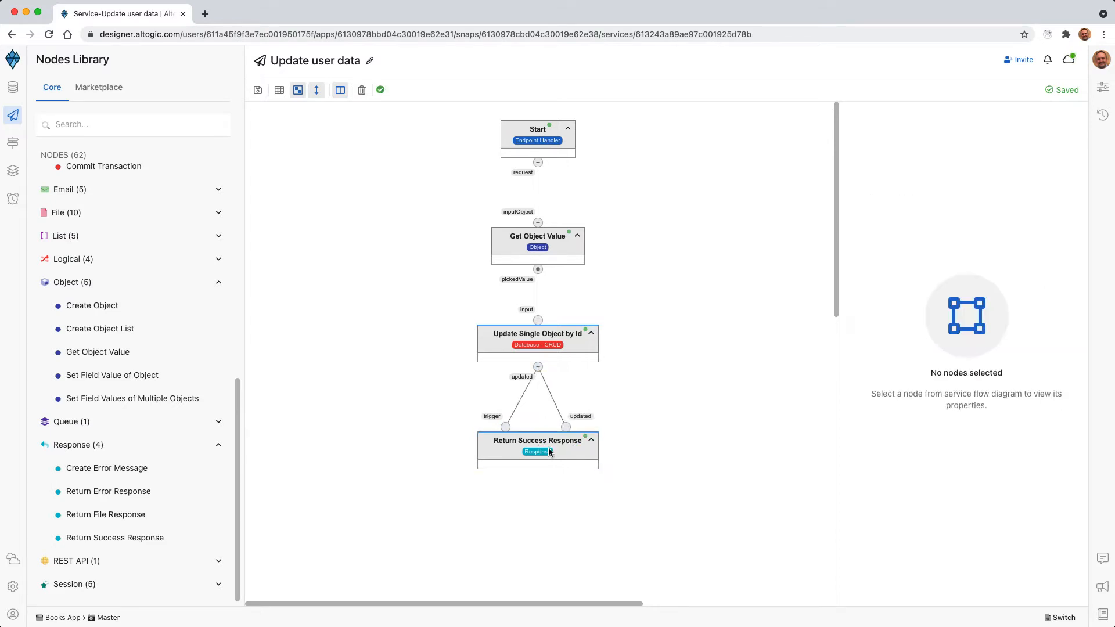
pyautogui.click(549, 443)
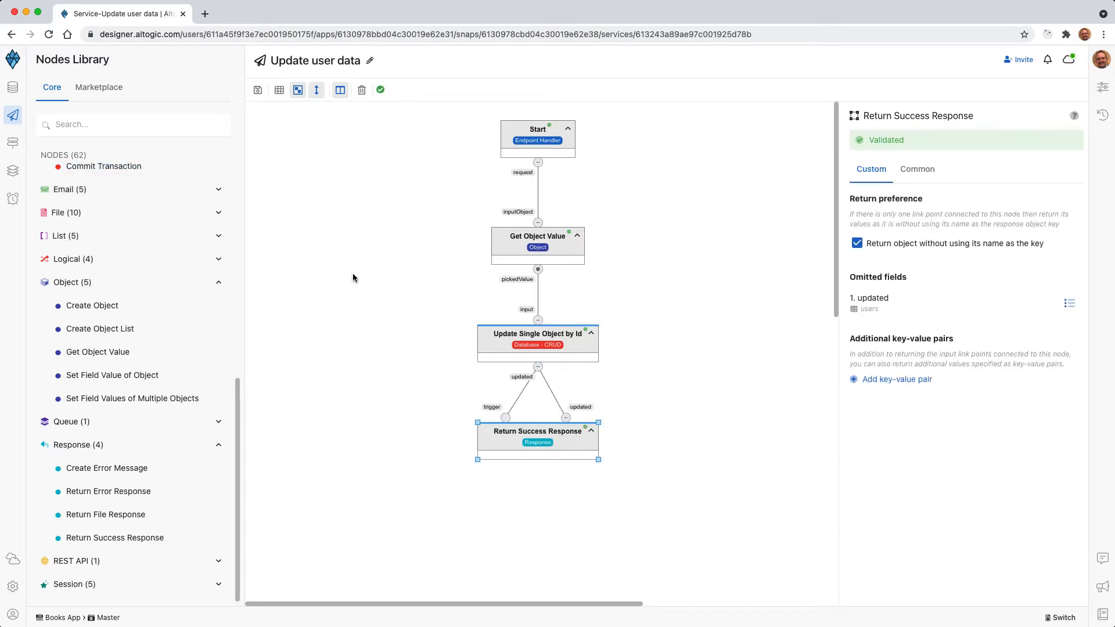
# - Open the test panel of the Dev01 environment and send the Get users request
pyautogui.click(1071, 60)
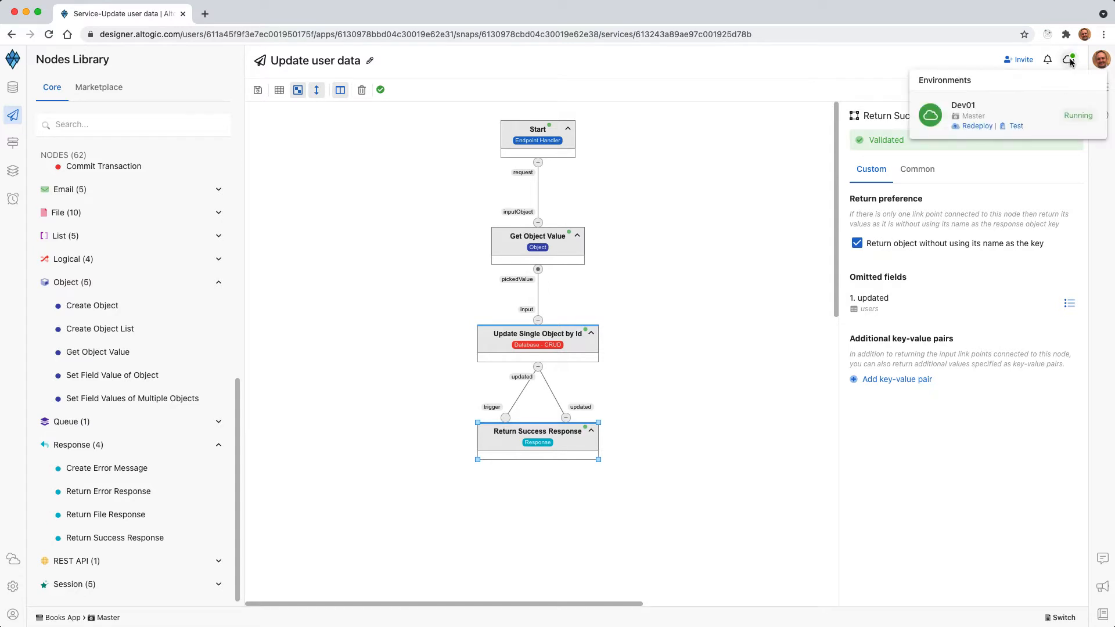
pyautogui.click(1016, 126)
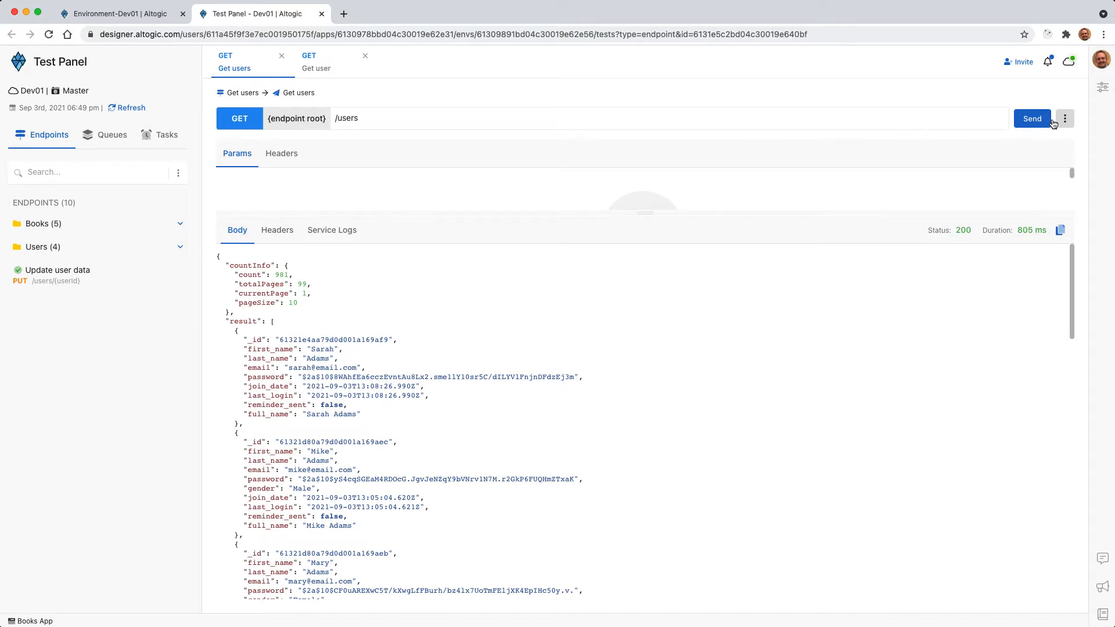
pyautogui.click(1032, 119)
pyautogui.moveTo(313, 307); pyautogui.dragTo(217, 280)
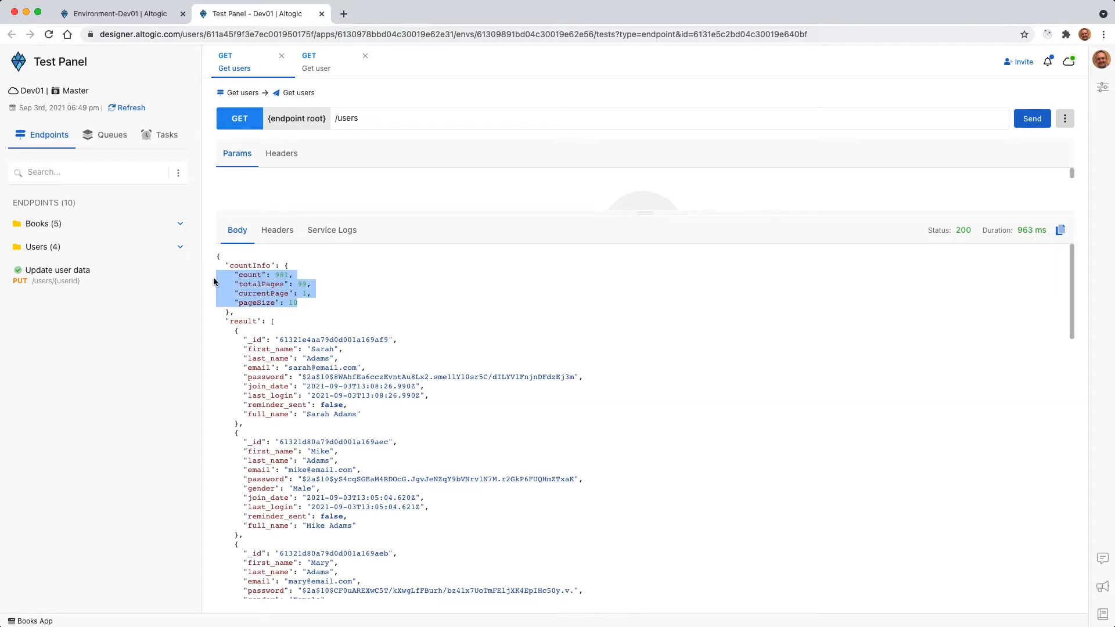
pyautogui.click(316, 323)
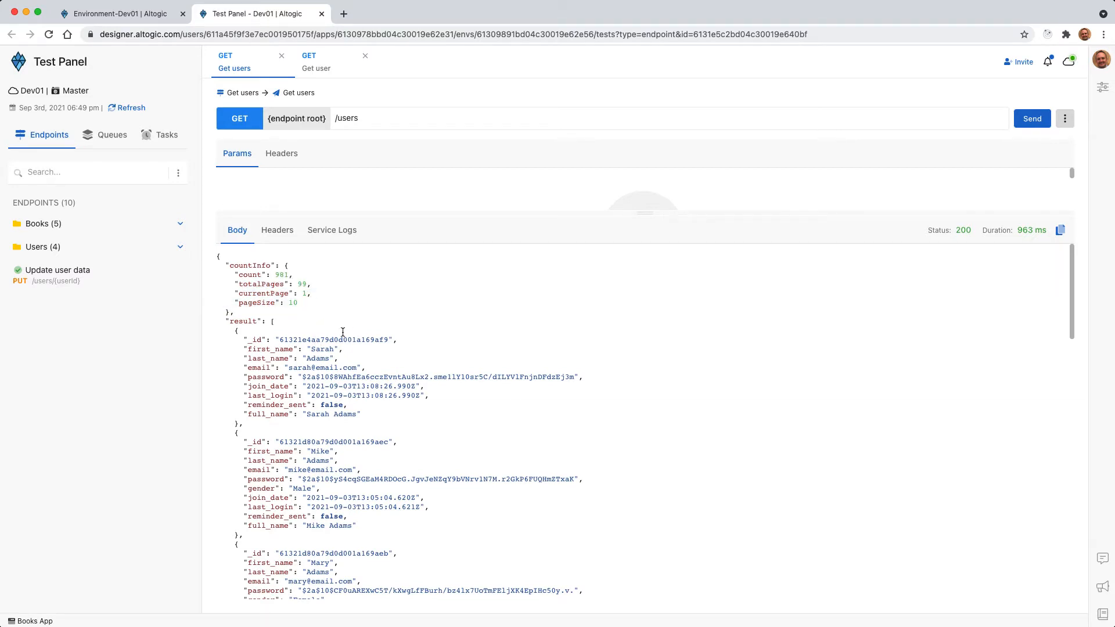
pyautogui.moveTo(307, 414); pyautogui.dragTo(355, 416)
# - Copy the first returned user's _id and use it in place of {userId} in the Update user data request path
pyautogui.doubleClick(312, 340)
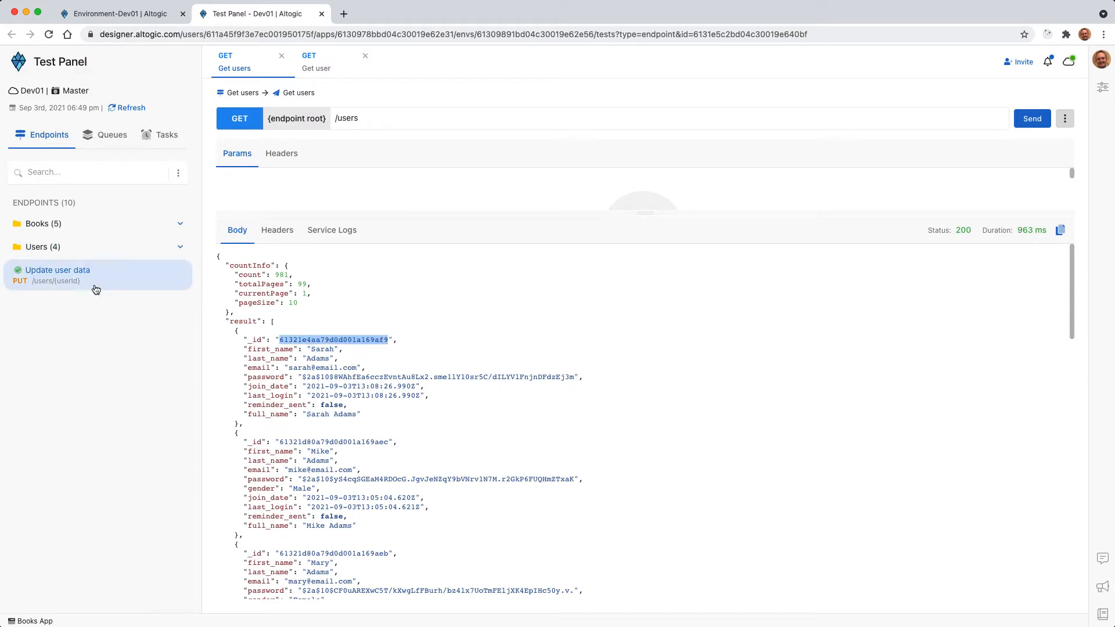
pyautogui.click(74, 284)
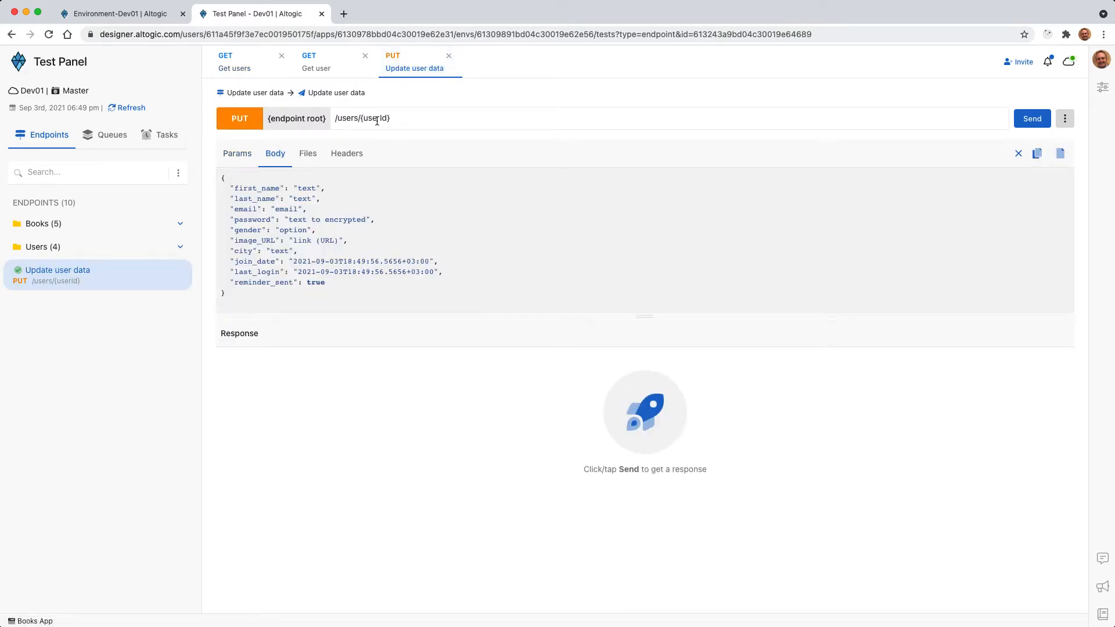
pyautogui.moveTo(362, 120); pyautogui.dragTo(410, 128)
pyautogui.write('61321e4aa79d0d001a169af9')
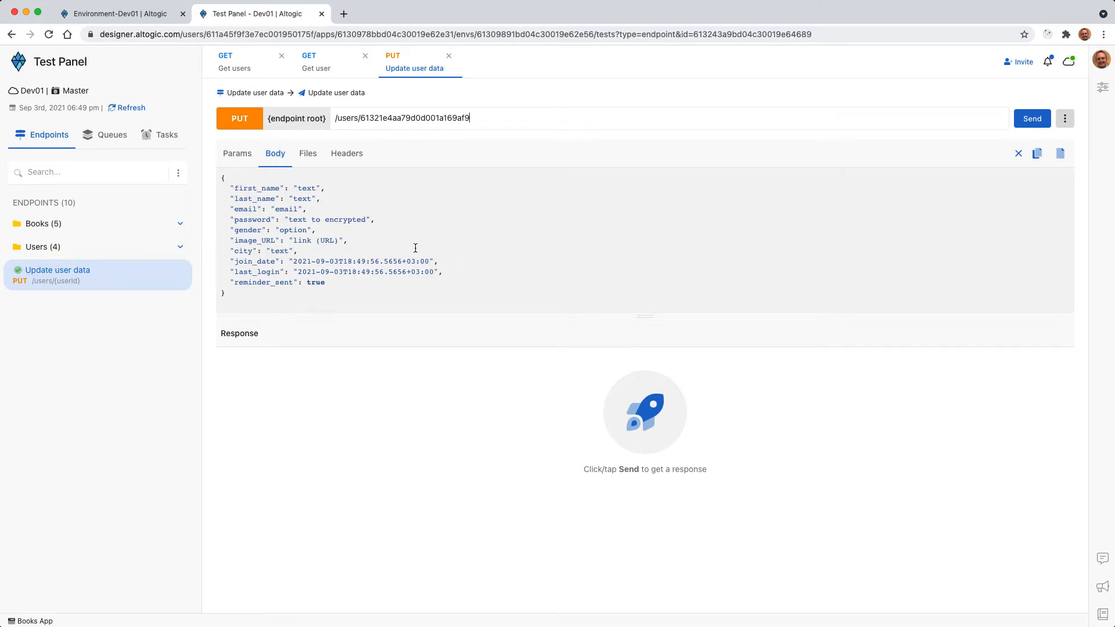
# - Remove every field except join_date from the request body and send the Update user data request
pyautogui.moveTo(318, 251); pyautogui.dragTo(187, 195)
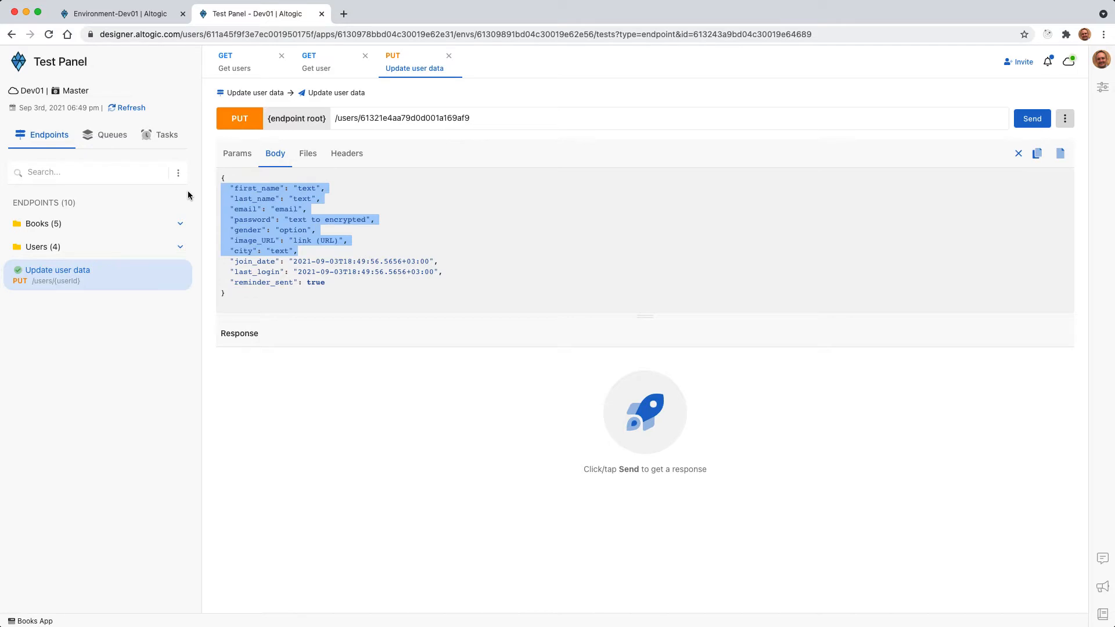
pyautogui.press('BackSpace')
pyautogui.moveTo(326, 211); pyautogui.dragTo(207, 205)
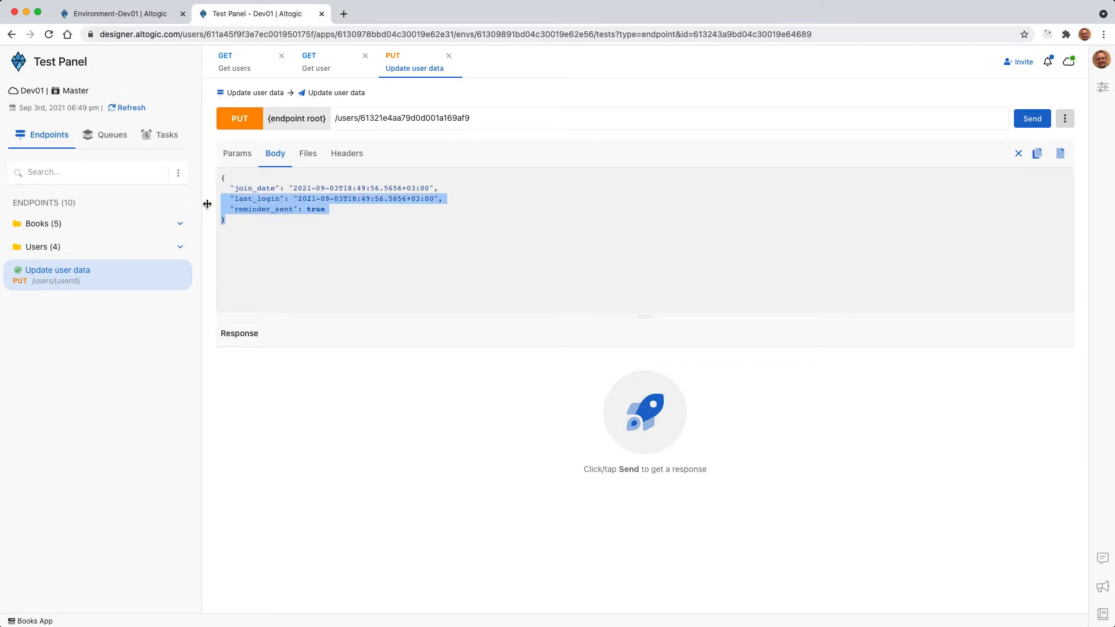
pyautogui.moveTo(326, 212); pyautogui.dragTo(209, 205)
pyautogui.press('BackSpace')
pyautogui.press('BackSpace')
pyautogui.press('BackSpace')
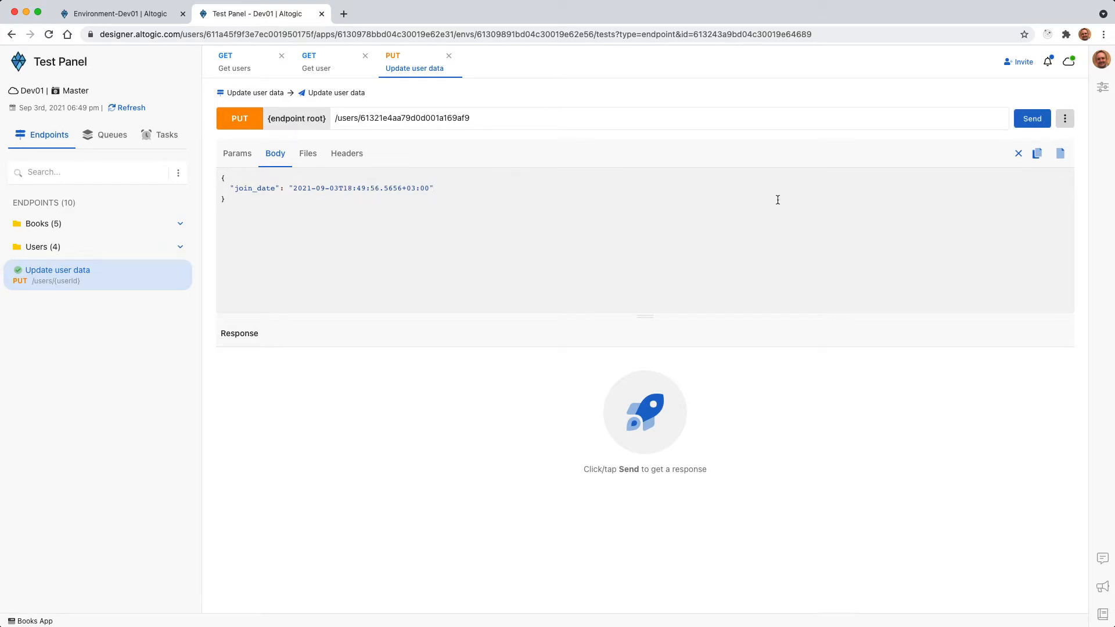
pyautogui.click(1038, 122)
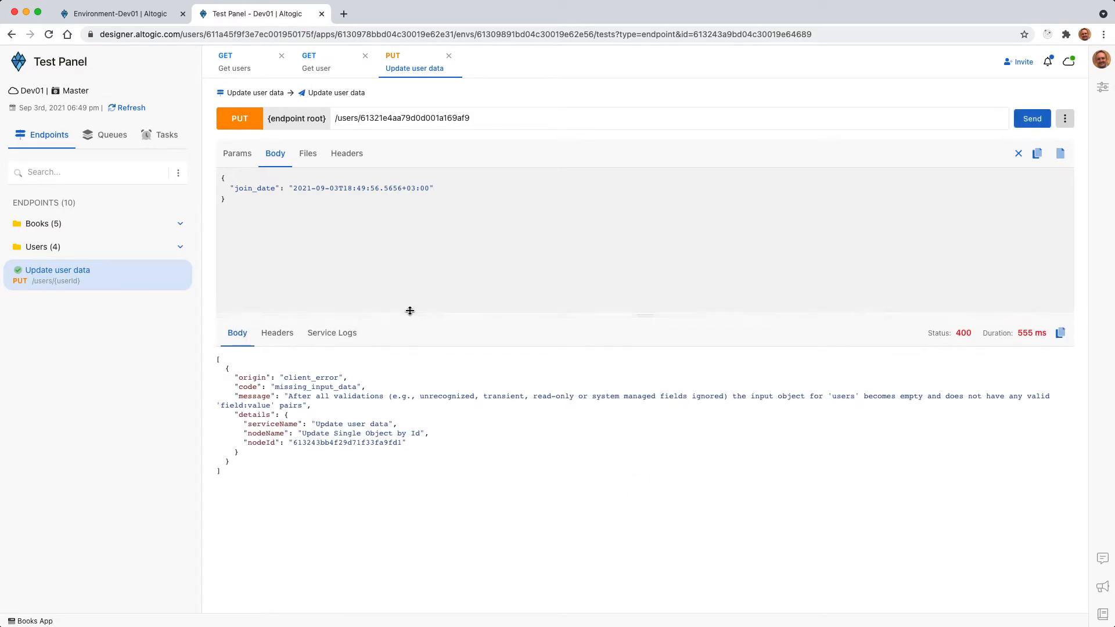
pyautogui.moveTo(409, 314); pyautogui.dragTo(409, 300)
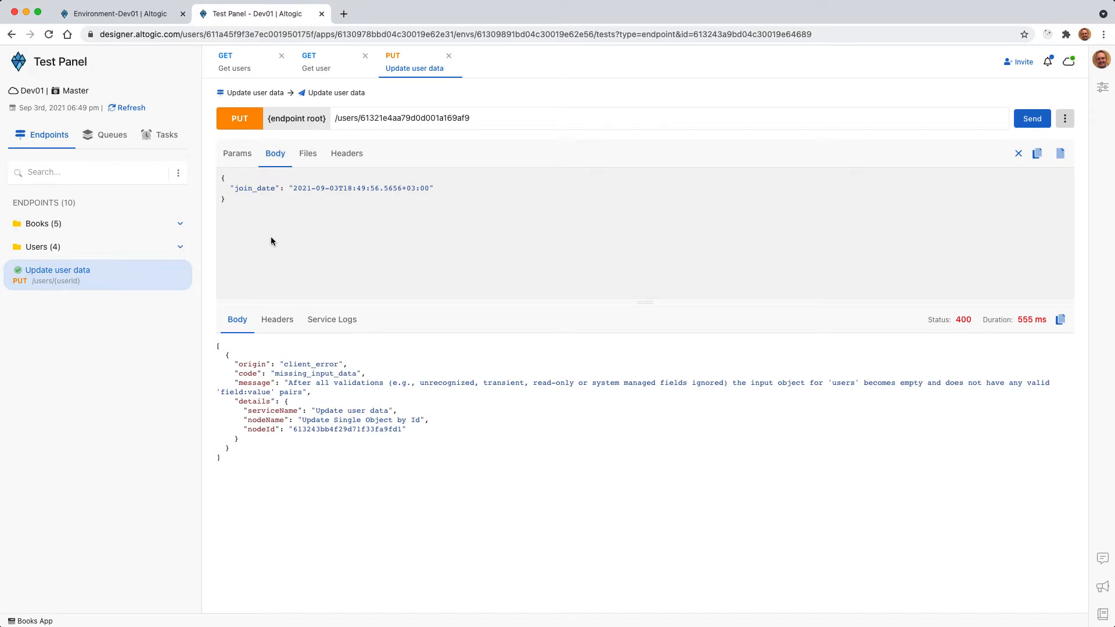
# - Examine the common properties of the join_date field in the users model
pyautogui.click(96, 14)
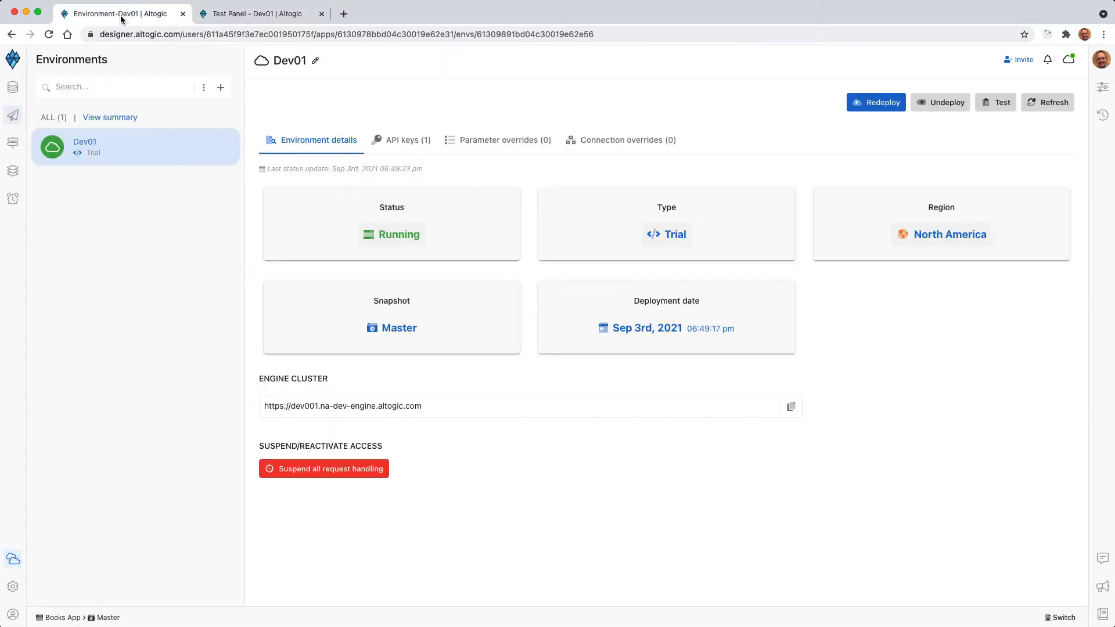
pyautogui.click(12, 89)
pyautogui.click(40, 138)
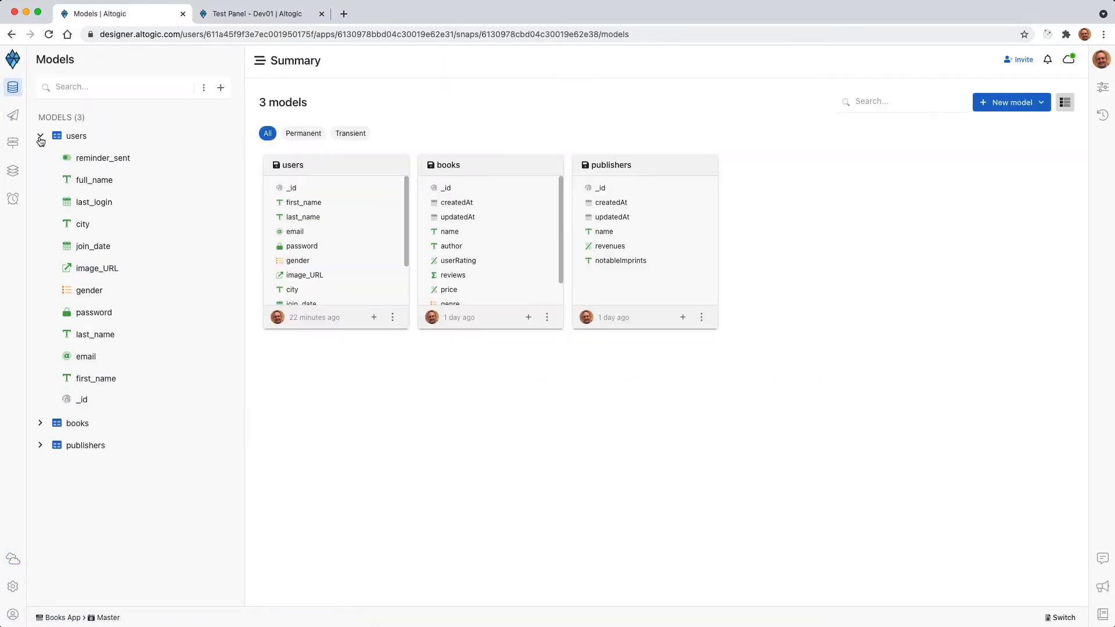
pyautogui.click(87, 251)
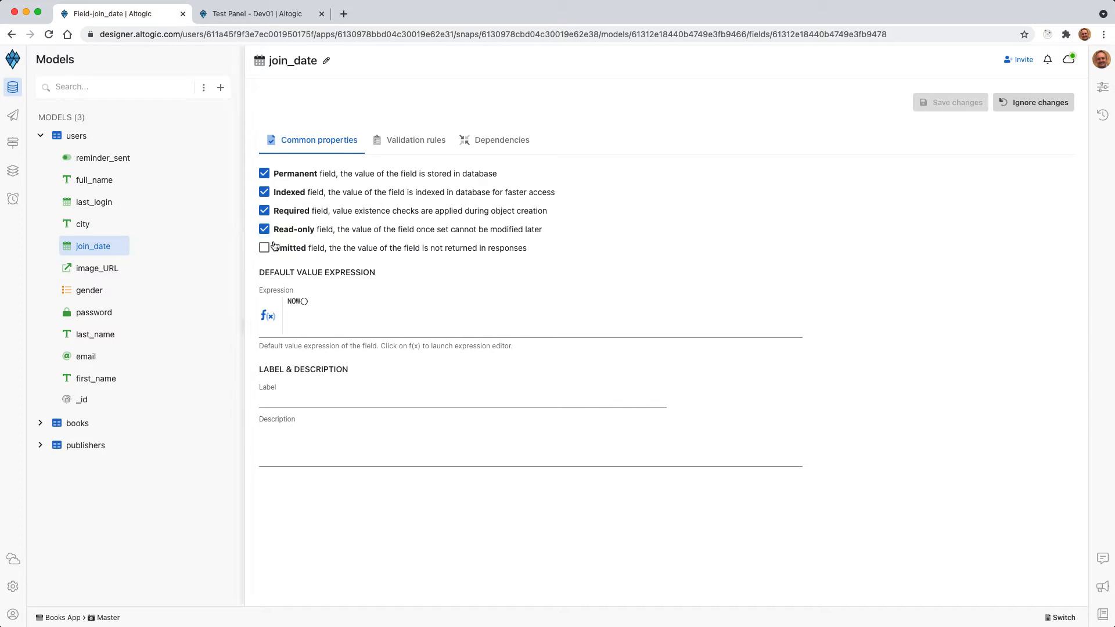
pyautogui.click(281, 19)
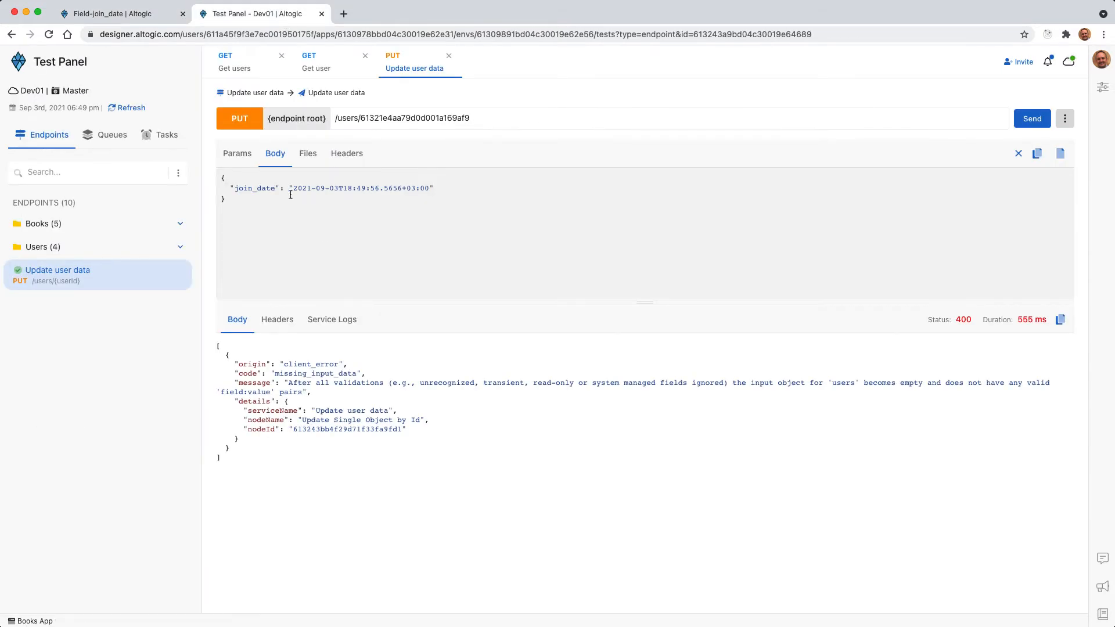
pyautogui.tripleClick(245, 190)
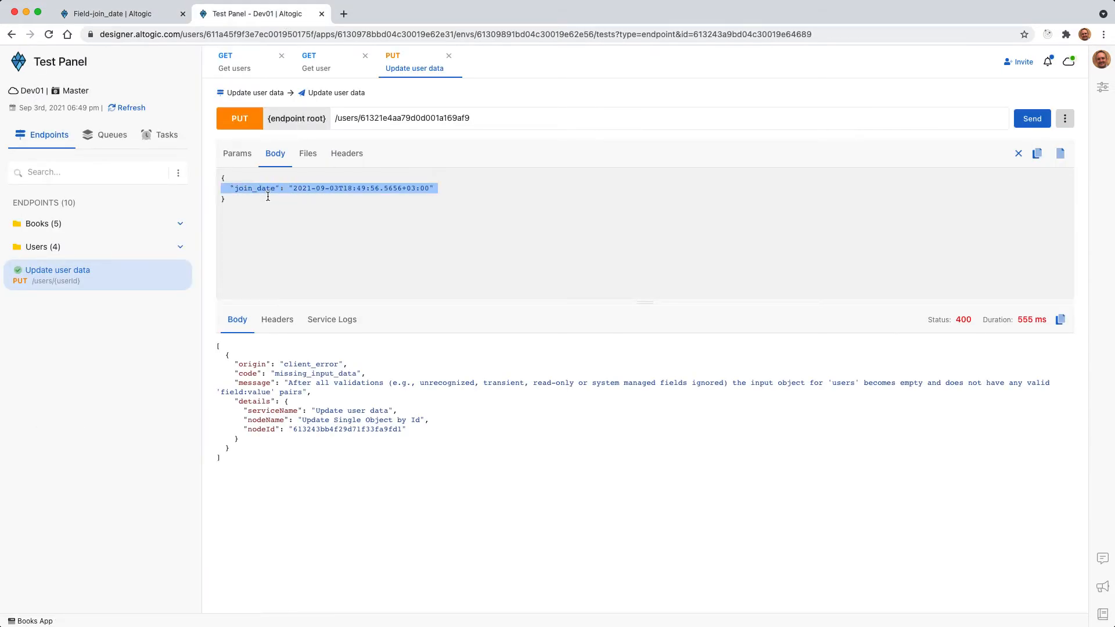
pyautogui.click(268, 197)
pyautogui.tripleClick(263, 193)
pyautogui.click(265, 197)
pyautogui.hotkey('ctrl', 'a')
pyautogui.click(274, 216)
# - Turn off the Read-only property of the join_date field, save the change and send the Update user data request again
pyautogui.click(131, 15)
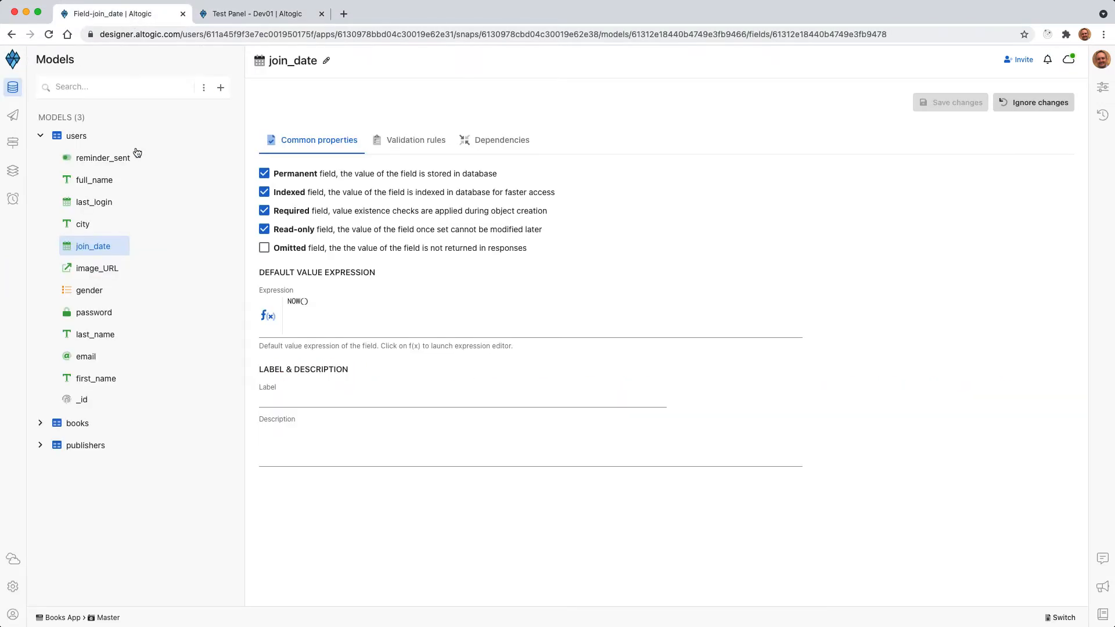
pyautogui.click(264, 229)
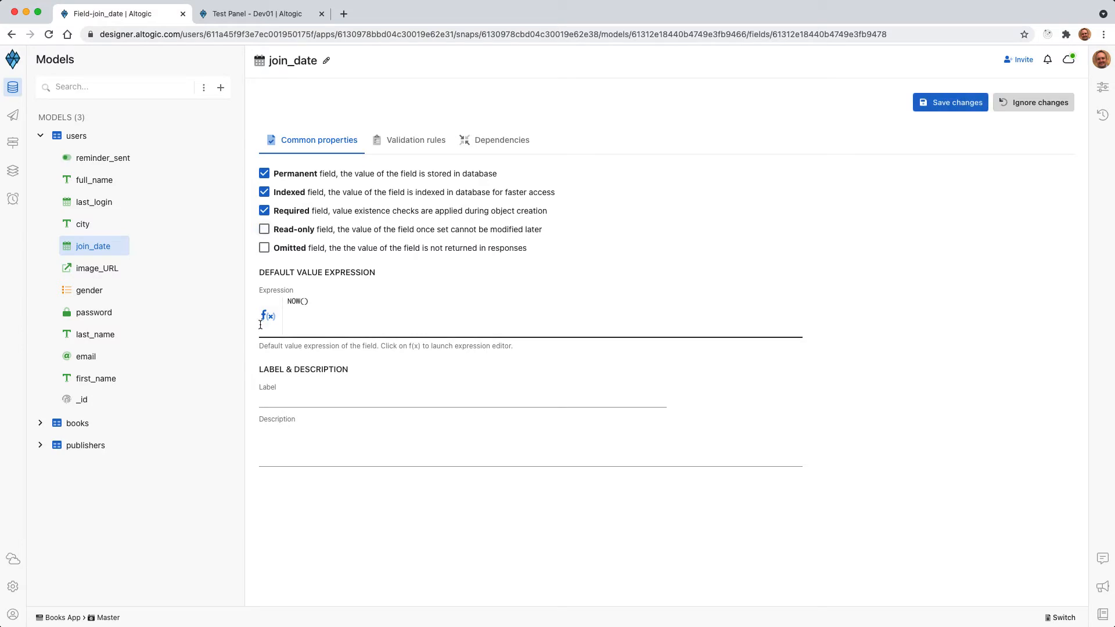
pyautogui.click(967, 103)
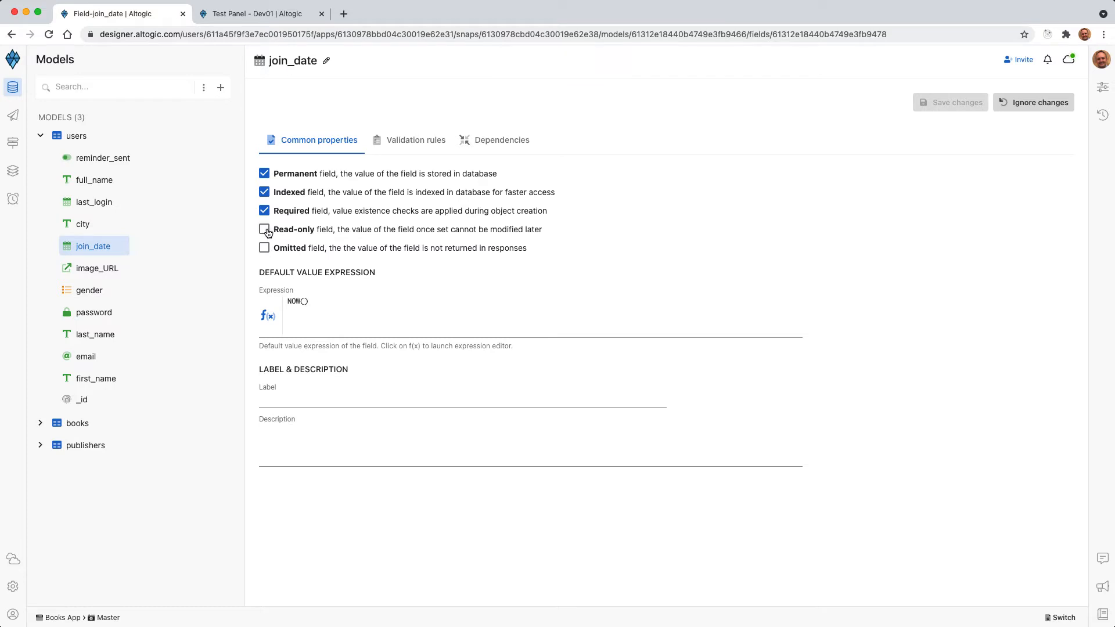
pyautogui.click(242, 14)
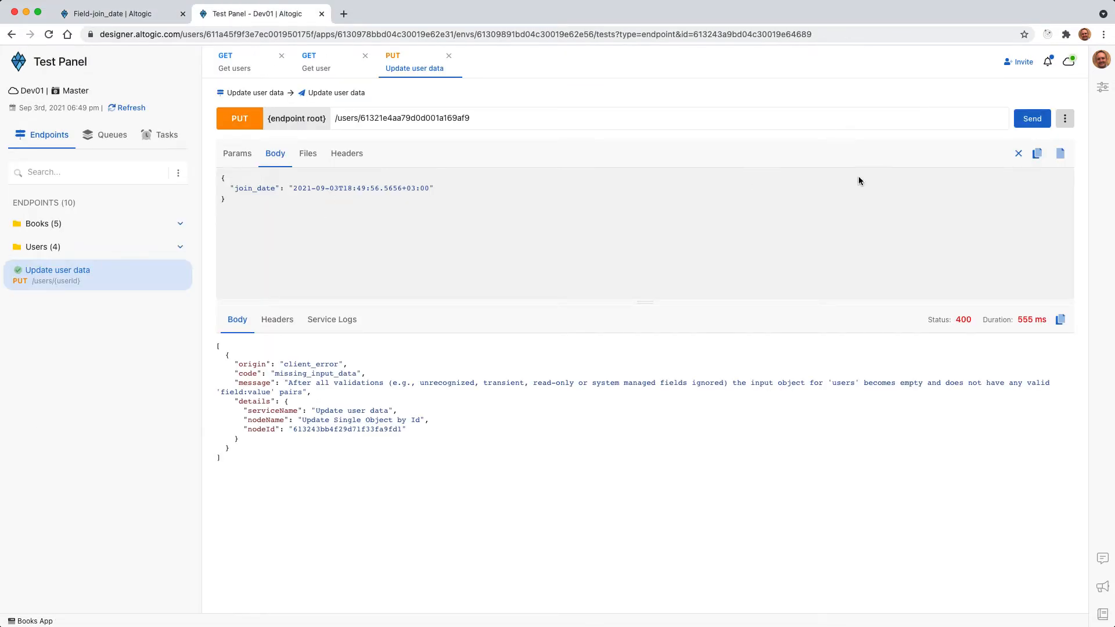
pyautogui.click(1033, 119)
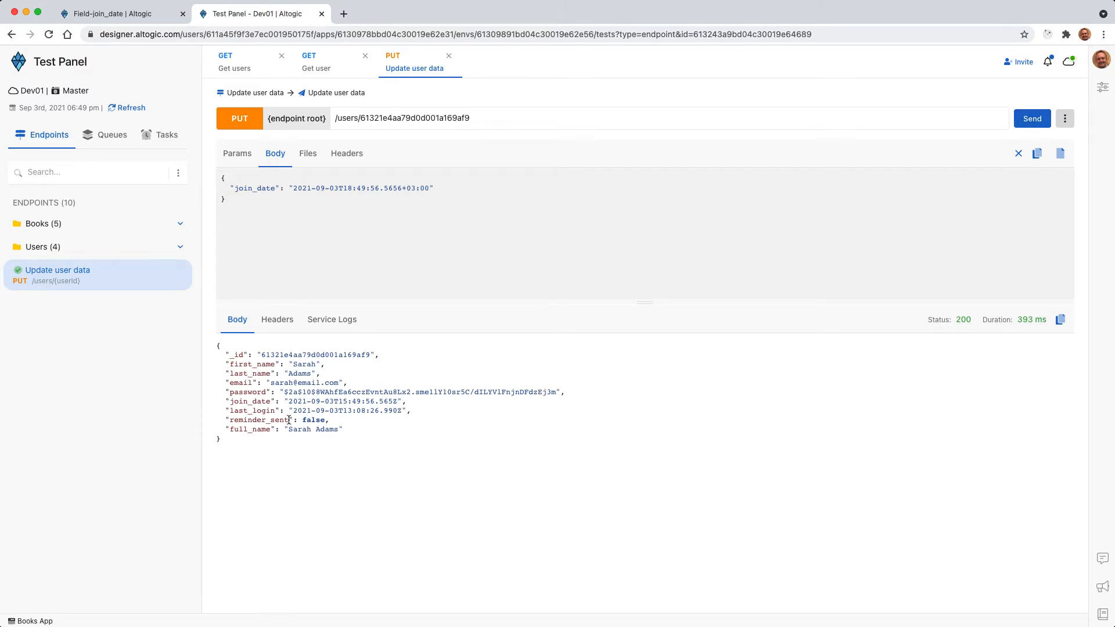
pyautogui.moveTo(286, 401); pyautogui.dragTo(418, 401)
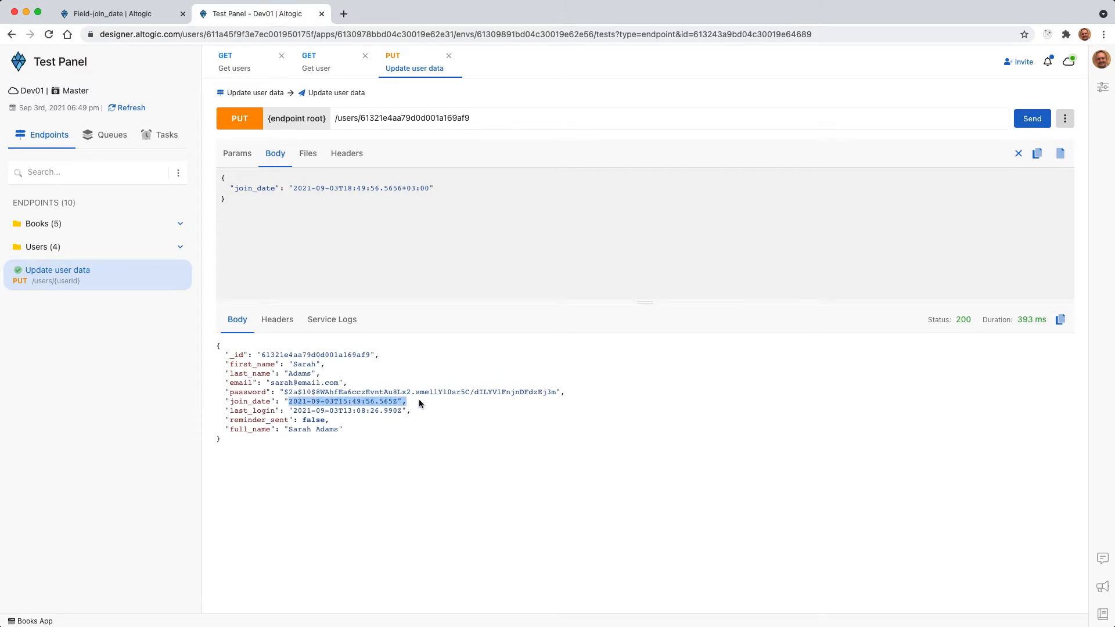
# - Turn the join_date field's Read-only property back on, save the change and resend the Update user data request
pyautogui.click(140, 12)
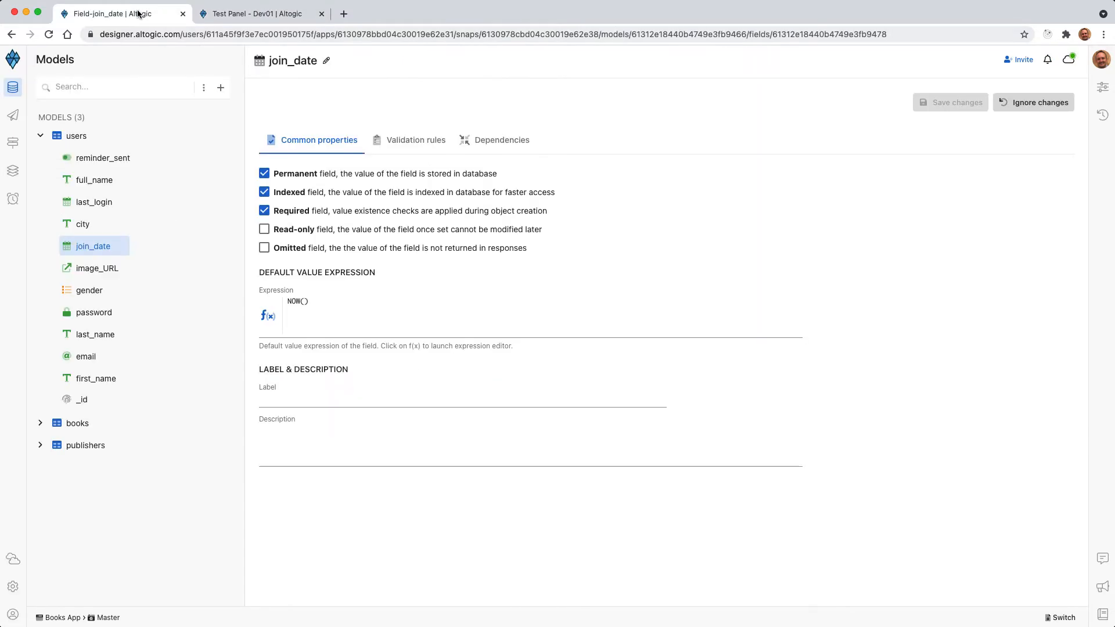
pyautogui.click(264, 229)
pyautogui.click(957, 104)
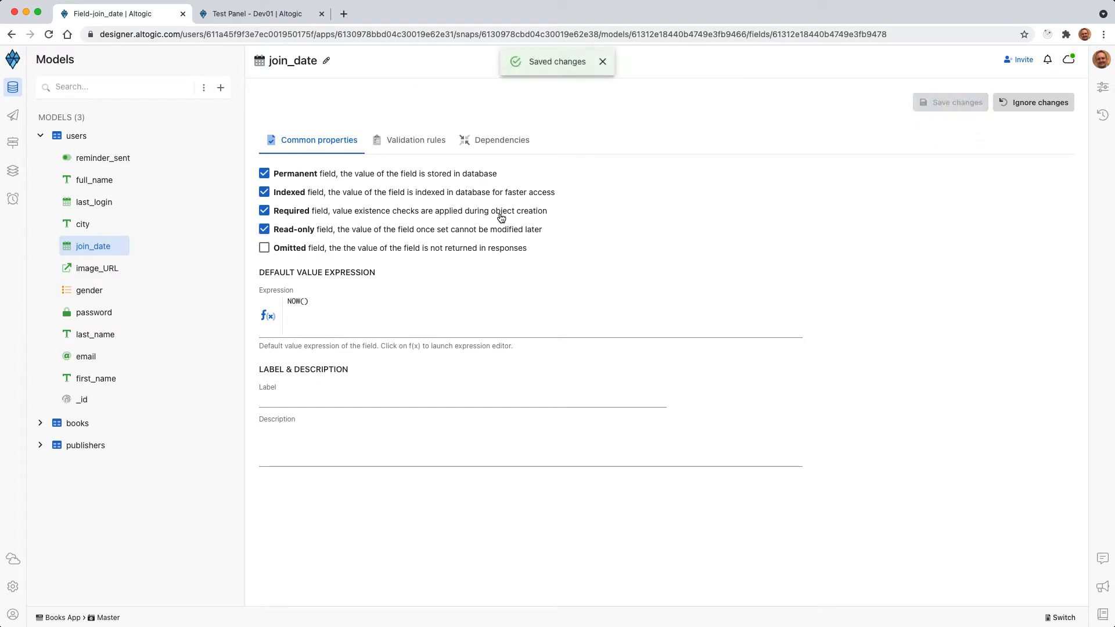
pyautogui.click(273, 17)
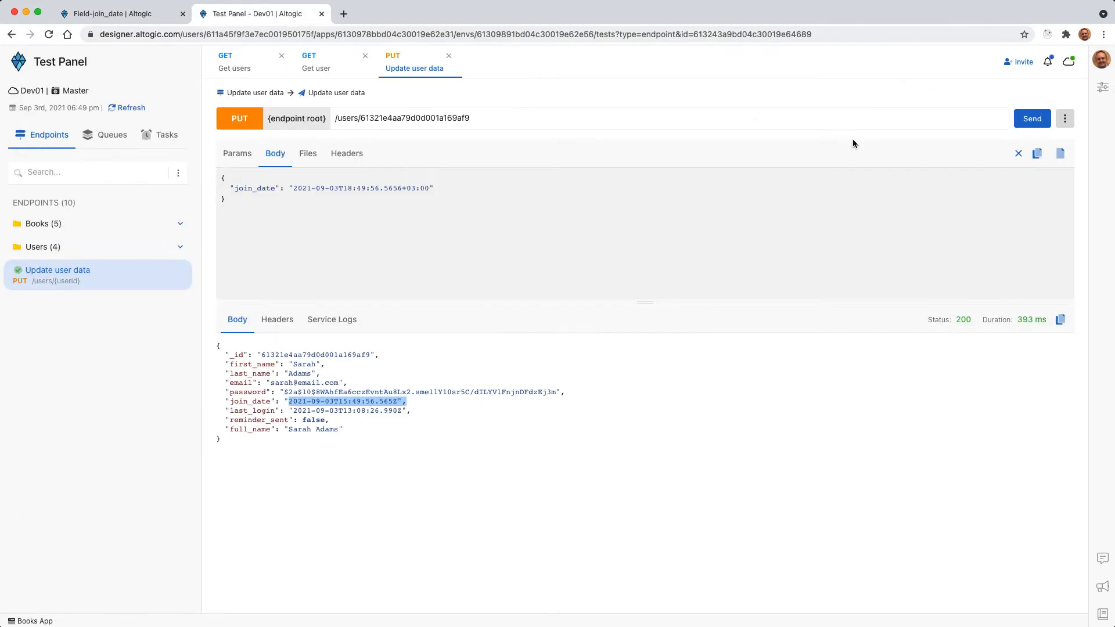
pyautogui.click(1023, 120)
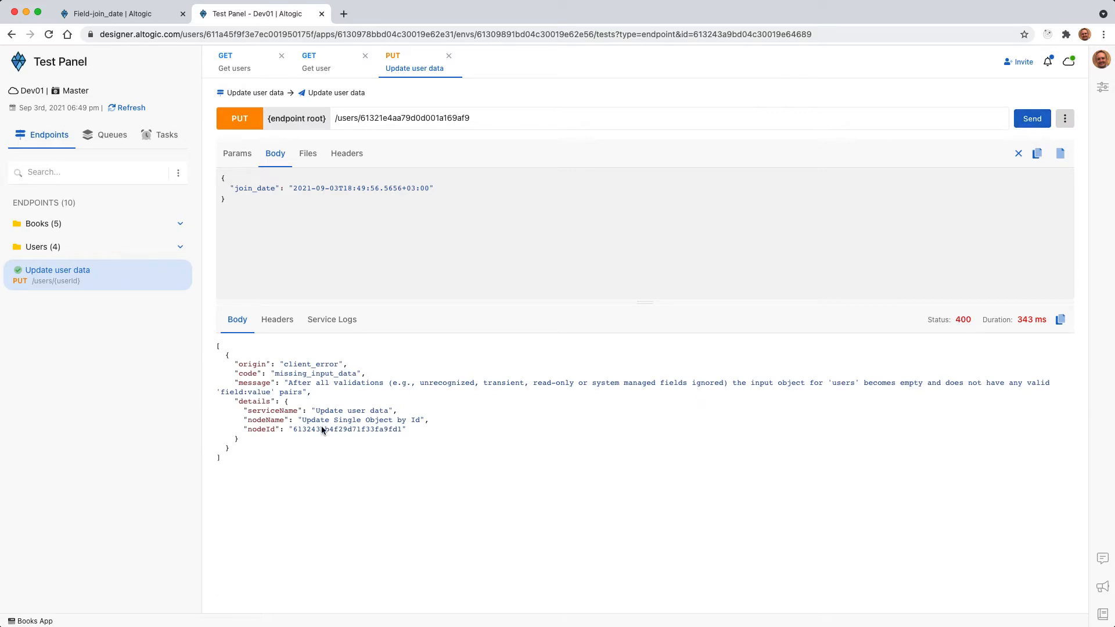
# - Regenerate the sample request body and delete all fields except image_URL, city and reminder_sent
pyautogui.click(1059, 153)
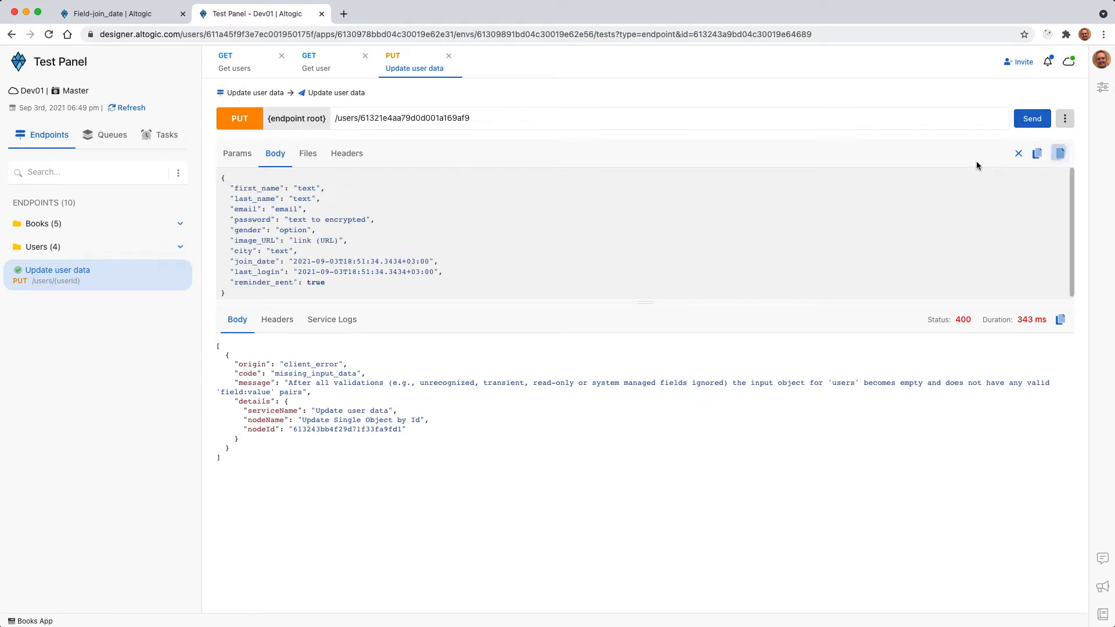
pyautogui.moveTo(409, 303); pyautogui.dragTo(409, 340)
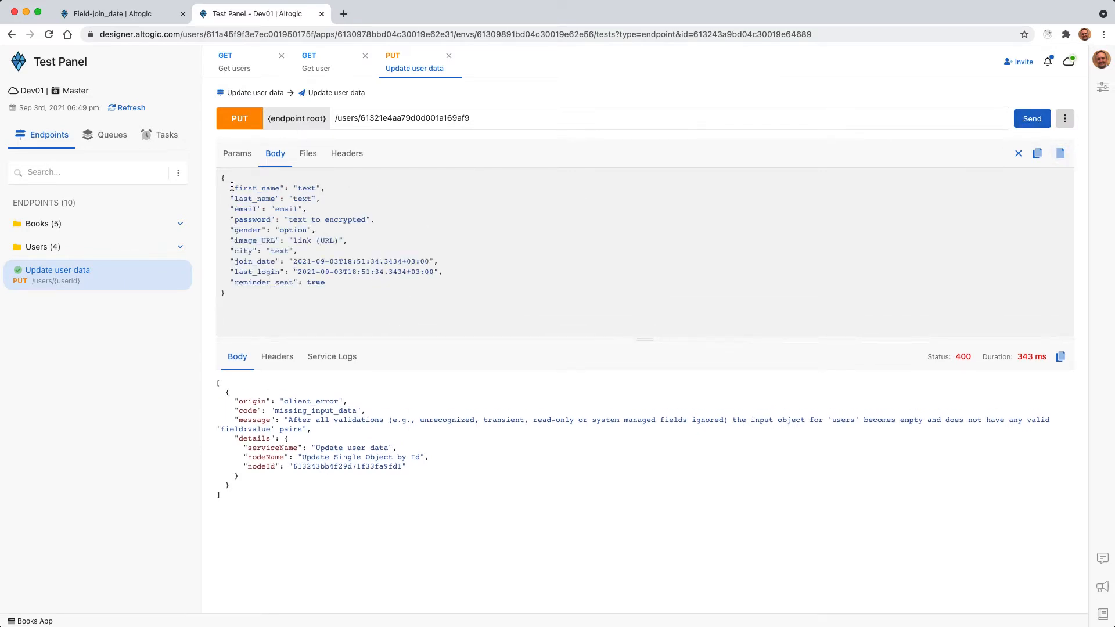
pyautogui.moveTo(231, 188); pyautogui.dragTo(391, 231)
pyautogui.press('BackSpace')
pyautogui.press('BackSpace')
pyautogui.press('BackSpace')
pyautogui.press('BackSpace')
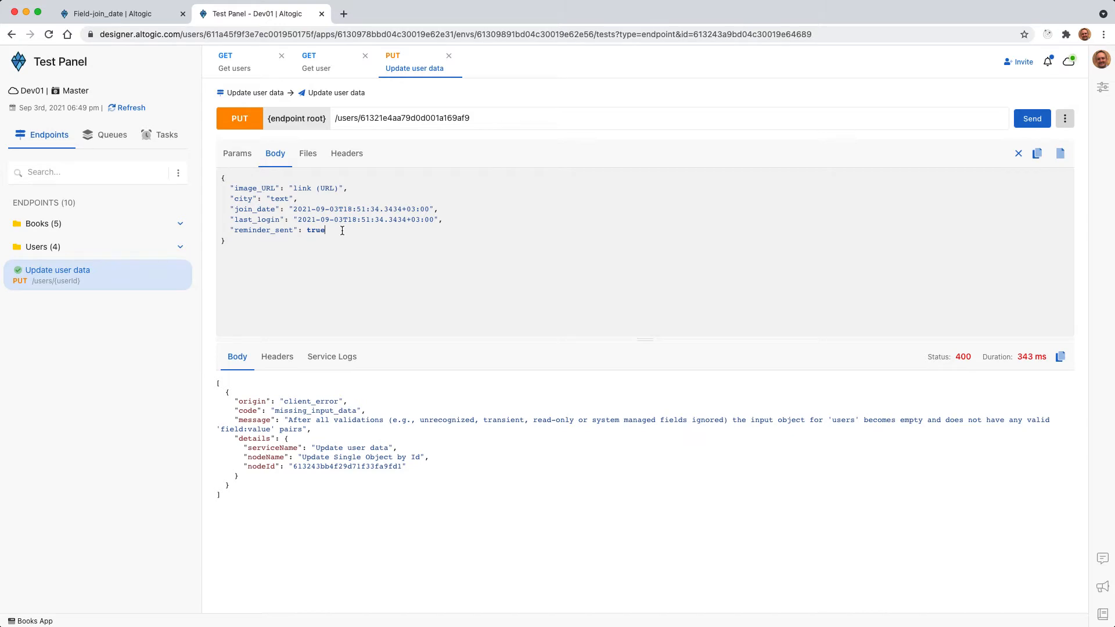
pyautogui.moveTo(342, 230); pyautogui.dragTo(175, 215)
pyautogui.moveTo(443, 220); pyautogui.dragTo(182, 212)
pyautogui.press('BackSpace')
pyautogui.press('BackSpace')
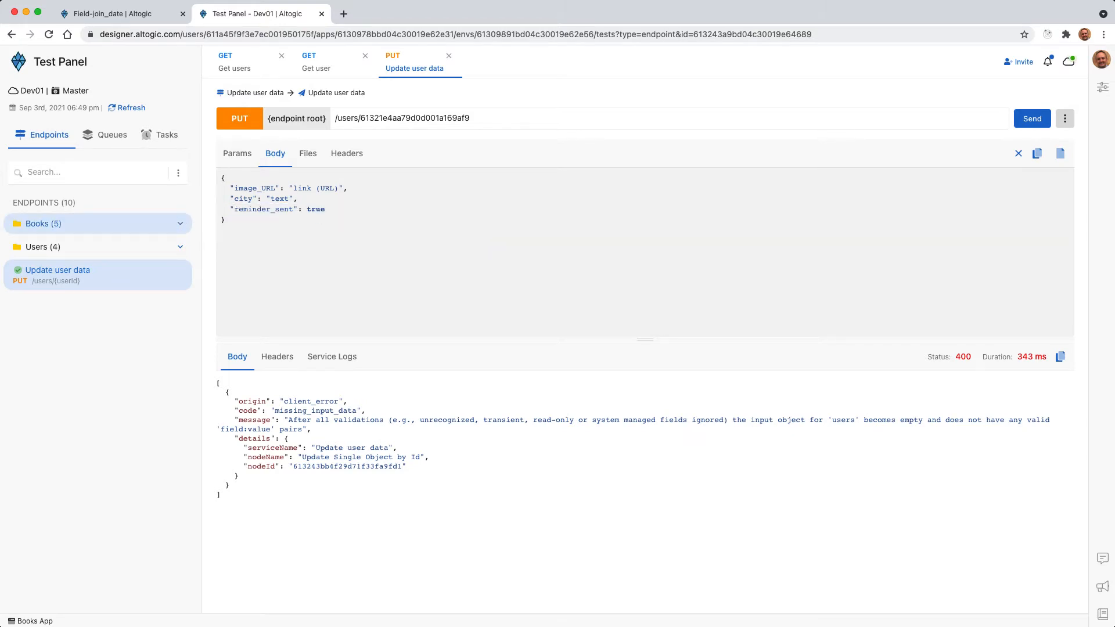
# - Set city to Chicago and reminder_sent to false in the Update user data request body
pyautogui.doubleClick(280, 200)
pyautogui.write('Chicago')
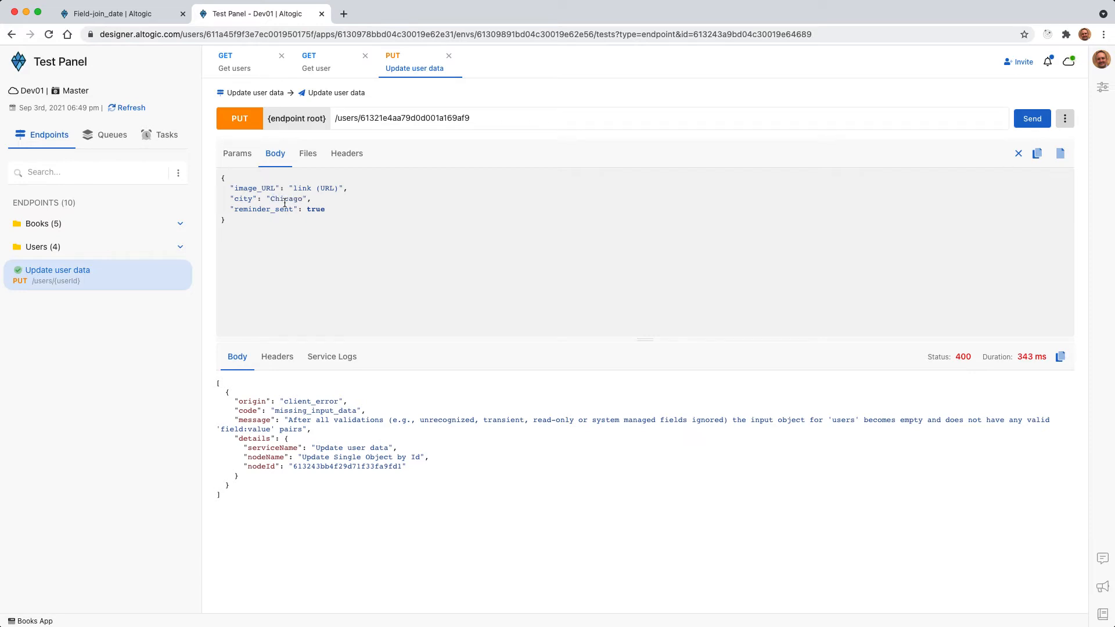
pyautogui.doubleClick(319, 210)
pyautogui.write('false')
pyautogui.click(240, 68)
pyautogui.scroll(-8, 434, 395)
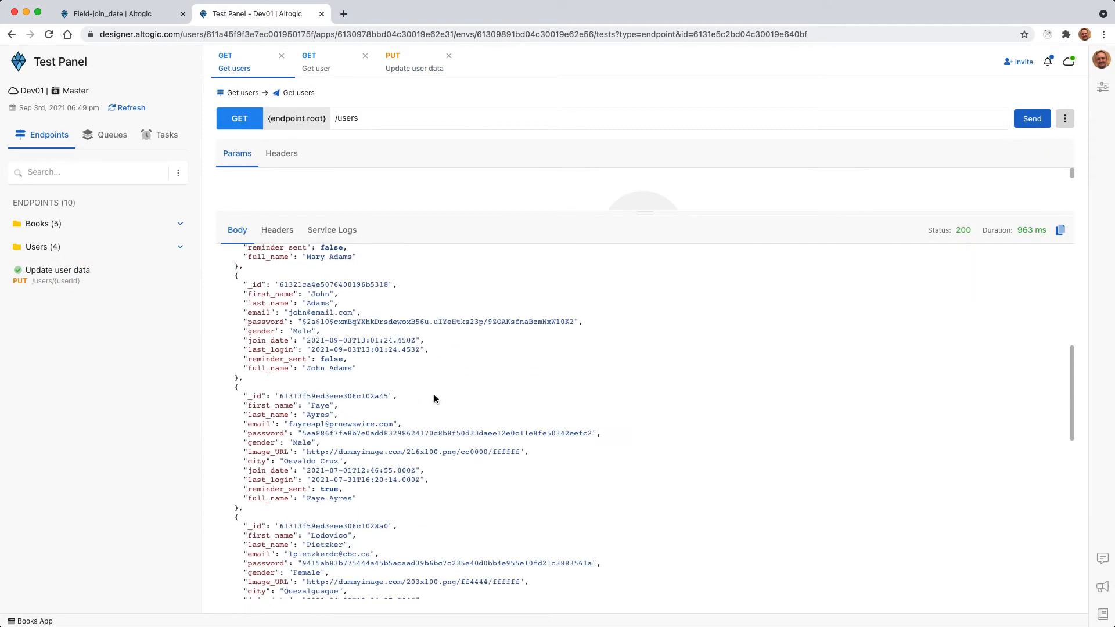
pyautogui.moveTo(308, 489); pyautogui.dragTo(521, 490)
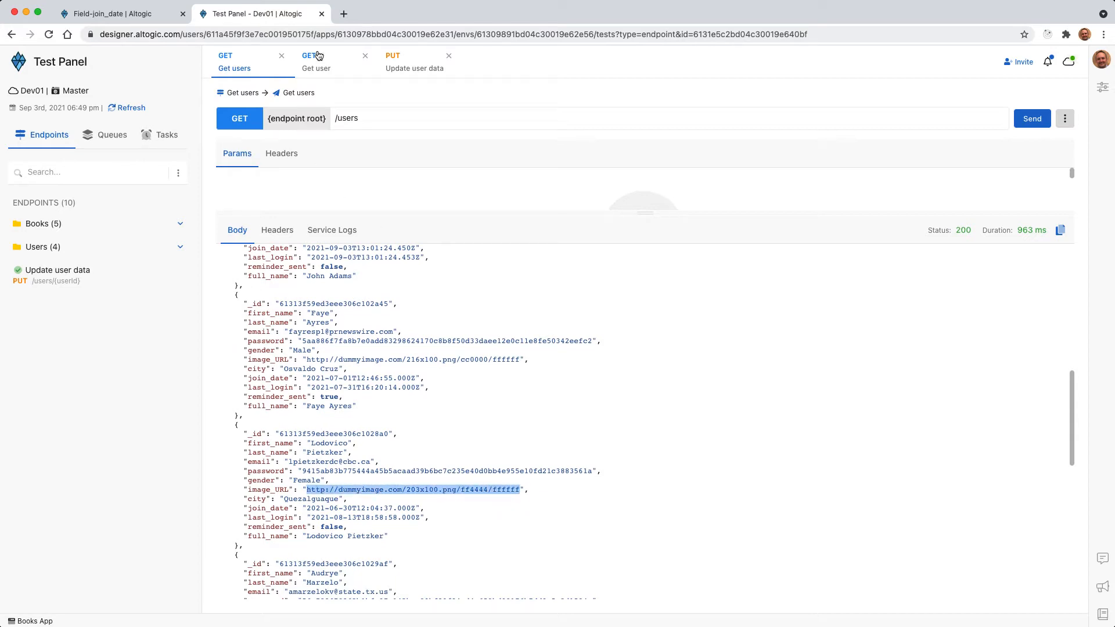
pyautogui.click(414, 66)
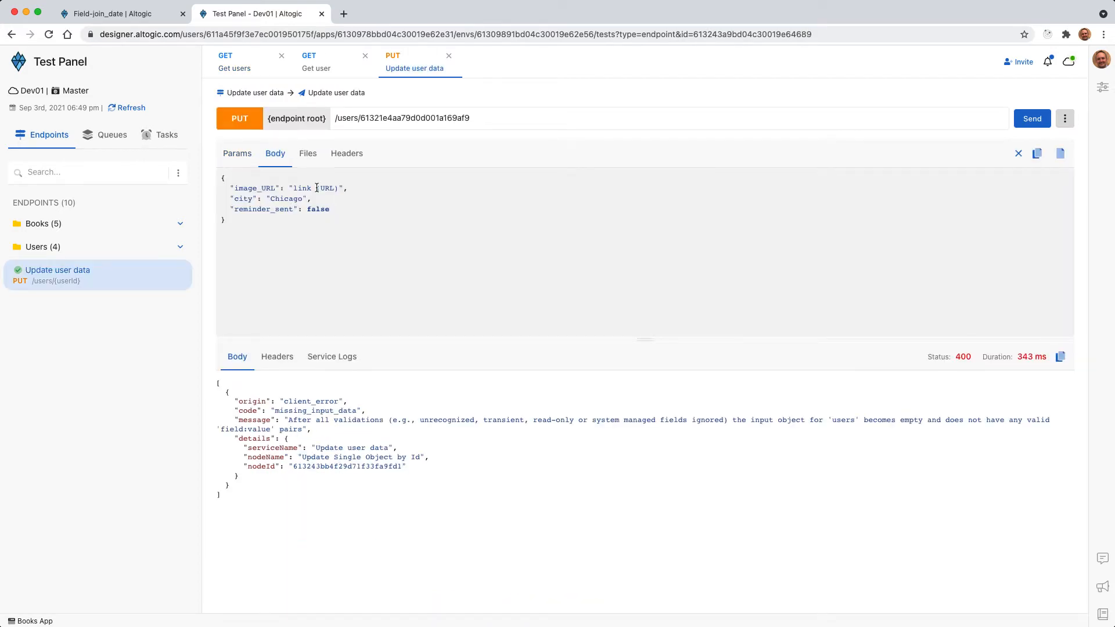
pyautogui.moveTo(292, 188); pyautogui.dragTo(341, 188)
pyautogui.press('super+v')
# - Check the first user's reminder_sent value in the Get users response, set reminder_sent to true in the update request body and send it
pyautogui.click(235, 64)
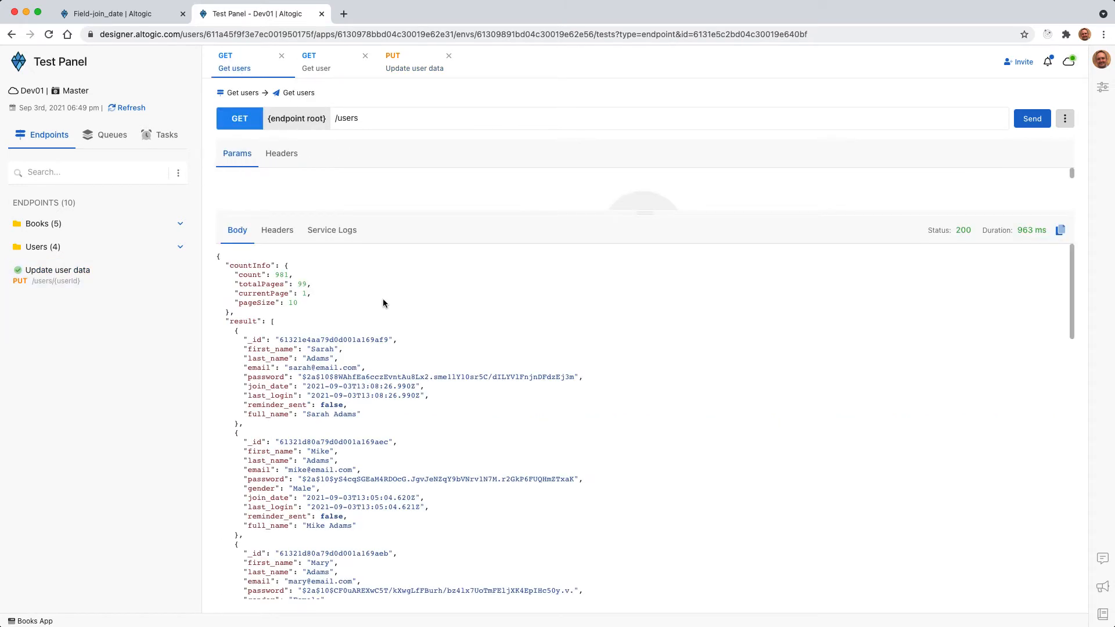
pyautogui.doubleClick(329, 405)
pyautogui.click(402, 76)
pyautogui.doubleClick(320, 210)
pyautogui.write('true')
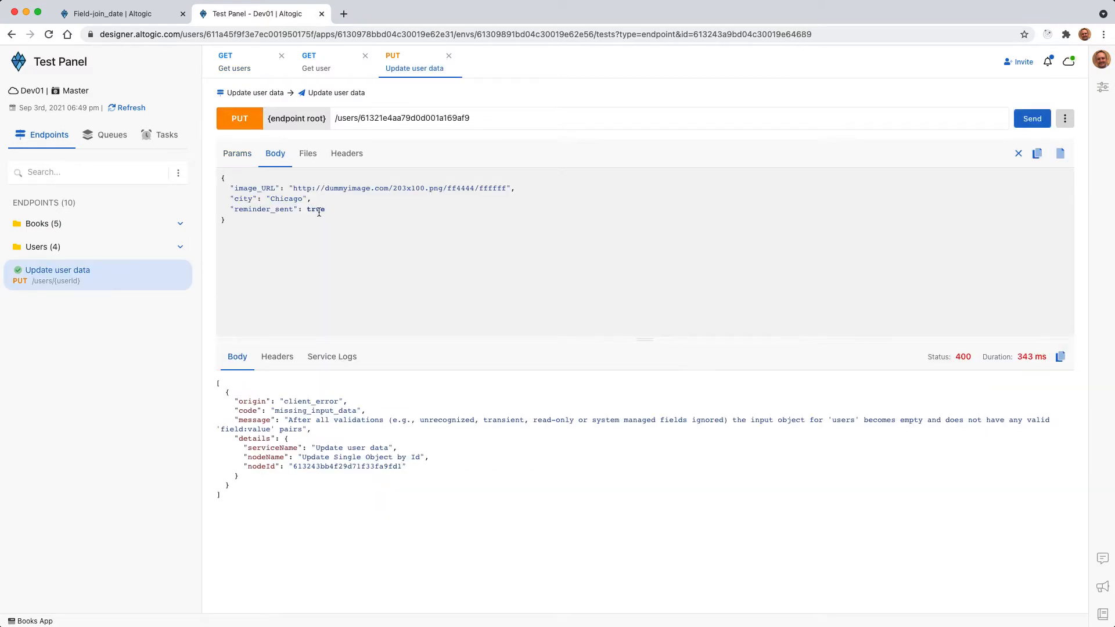
pyautogui.click(1029, 118)
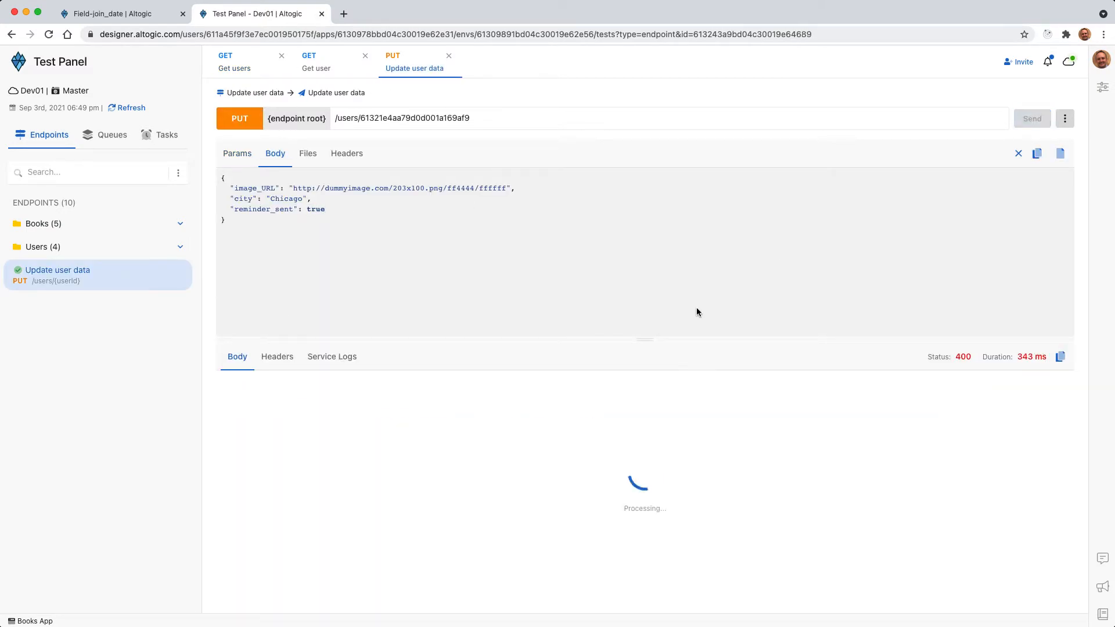
# - Resend the Get users request and check reminder_sent, image_URL and city in the first user's record
pyautogui.click(235, 64)
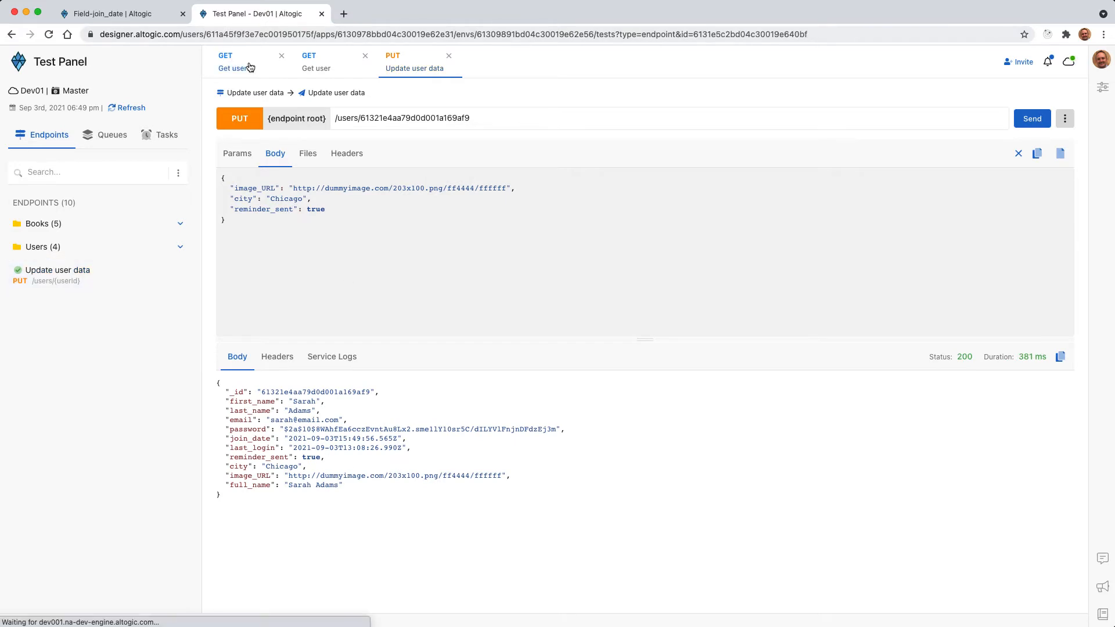
pyautogui.click(1034, 121)
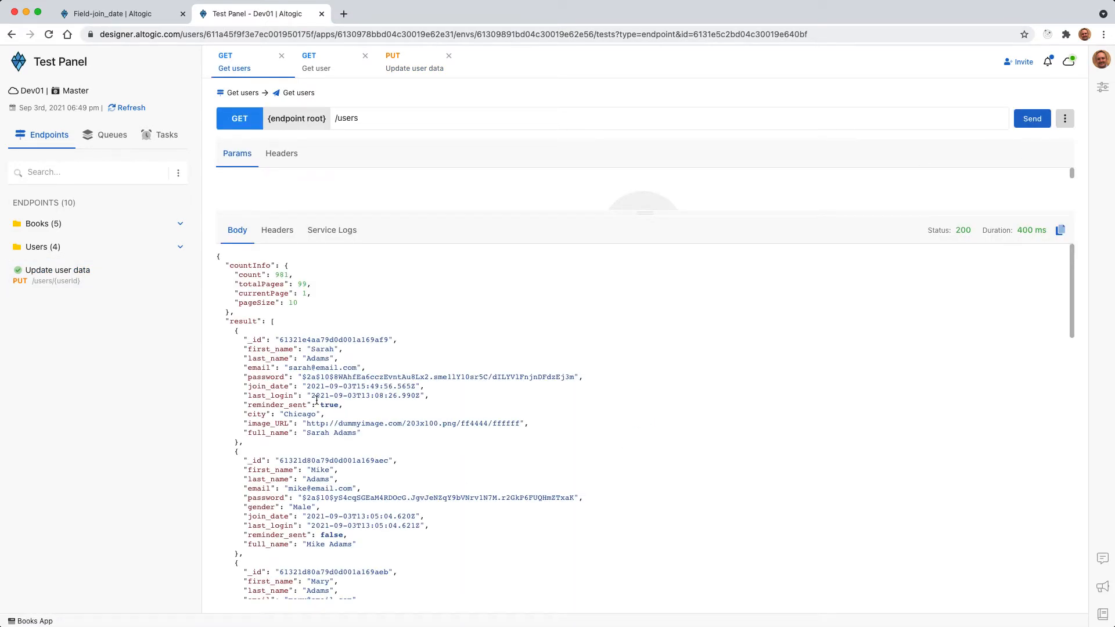
pyautogui.doubleClick(328, 406)
pyautogui.tripleClick(370, 425)
pyautogui.tripleClick(303, 416)
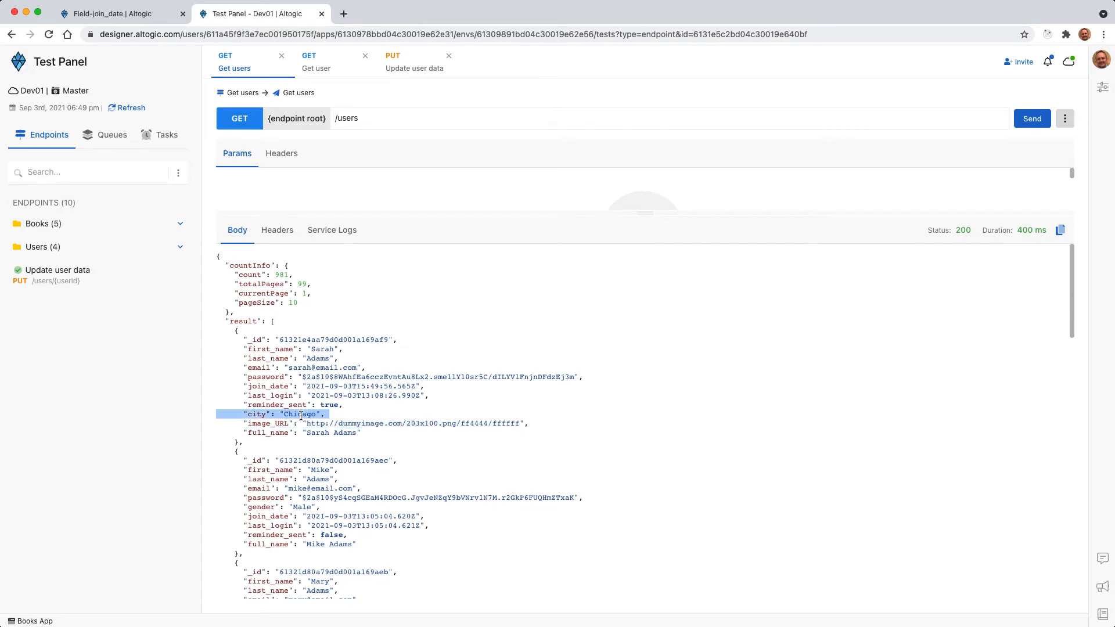
# - Copy the second user's id from the Get users response and substitute it for the id in the Update user data path
pyautogui.scroll(-1, 386, 444)
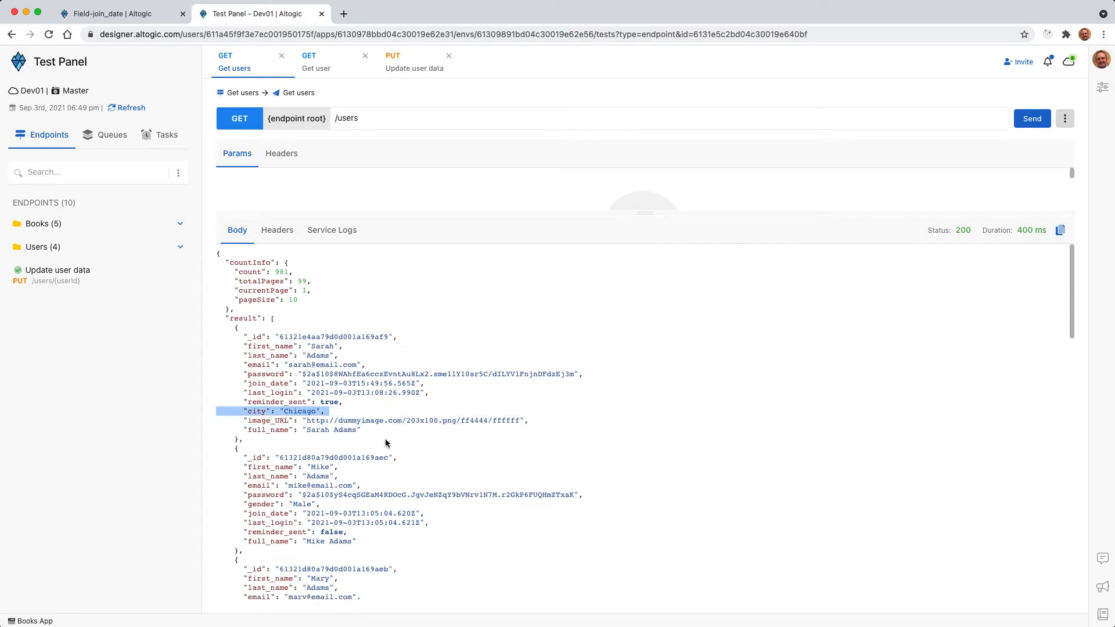
pyautogui.scroll(-3, 351, 439)
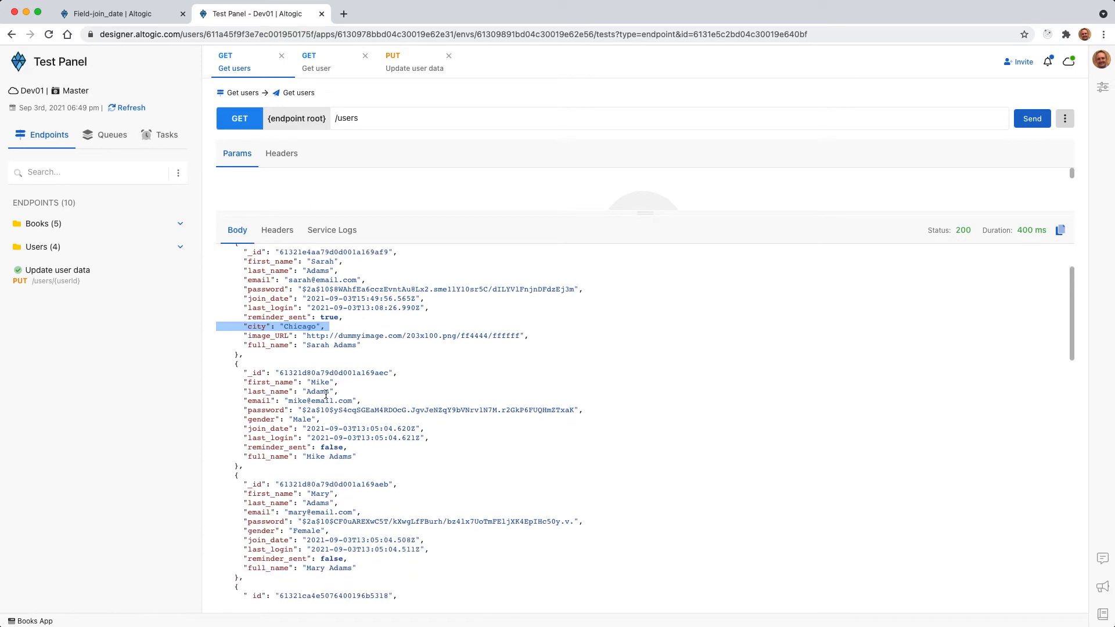
pyautogui.scroll(-2, 319, 384)
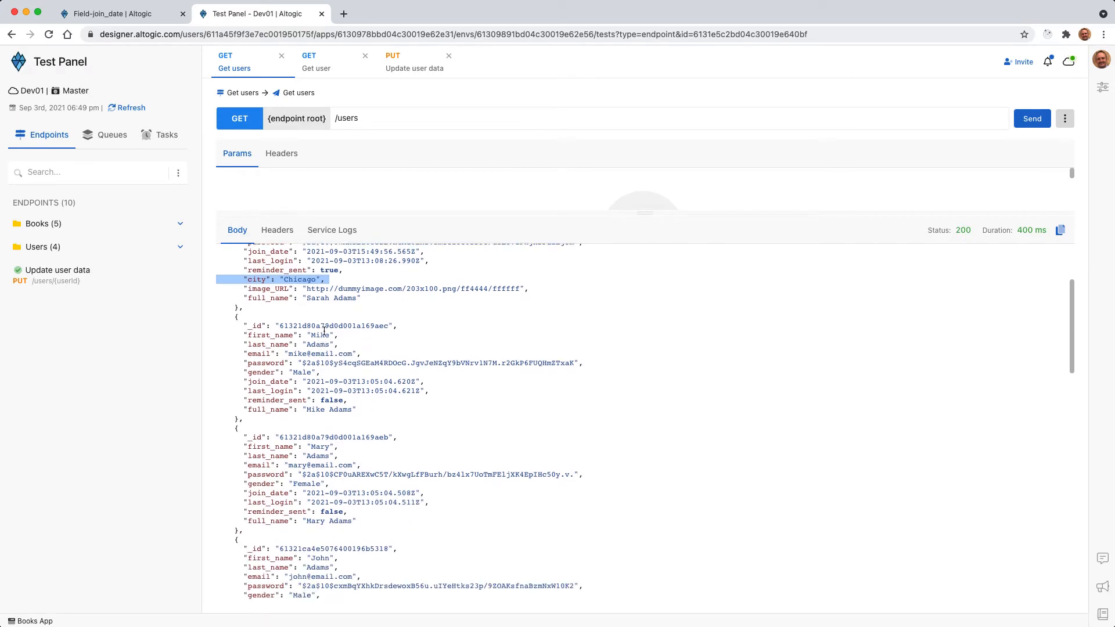
pyautogui.scroll(-2, 327, 454)
pyautogui.scroll(7, 314, 453)
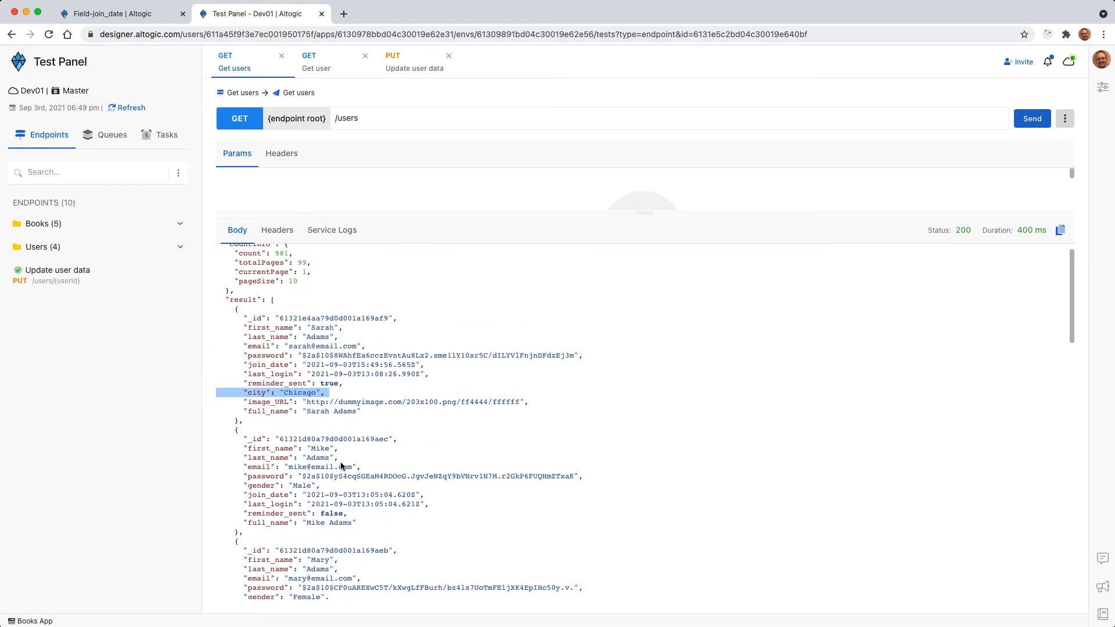
pyautogui.doubleClick(344, 439)
pyautogui.press('super+c')
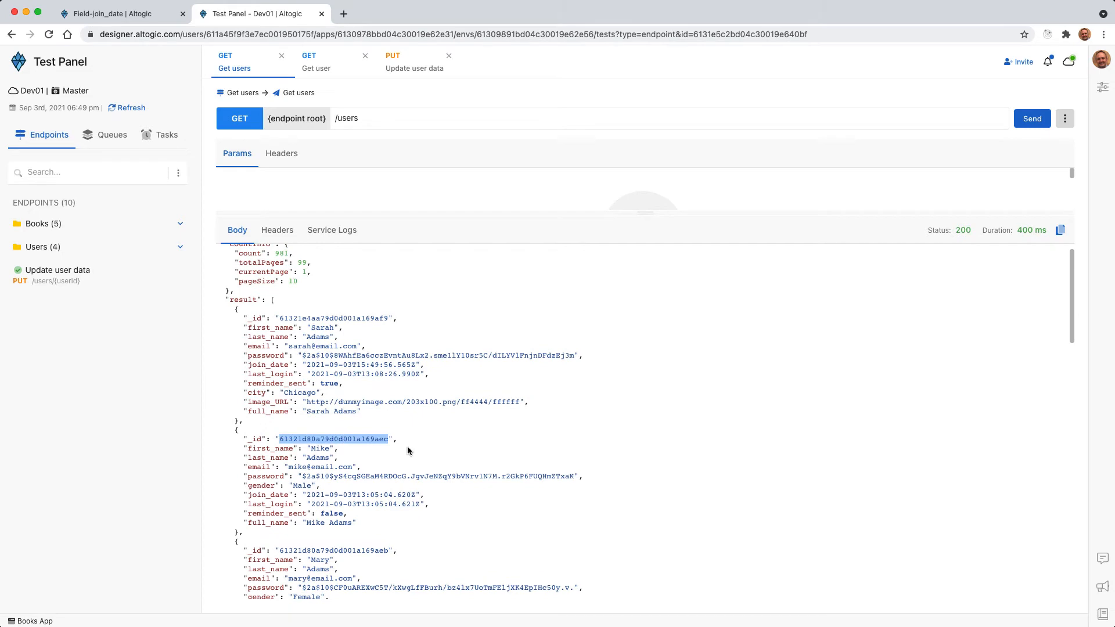
pyautogui.click(414, 72)
pyautogui.doubleClick(426, 119)
pyautogui.press('super+v')
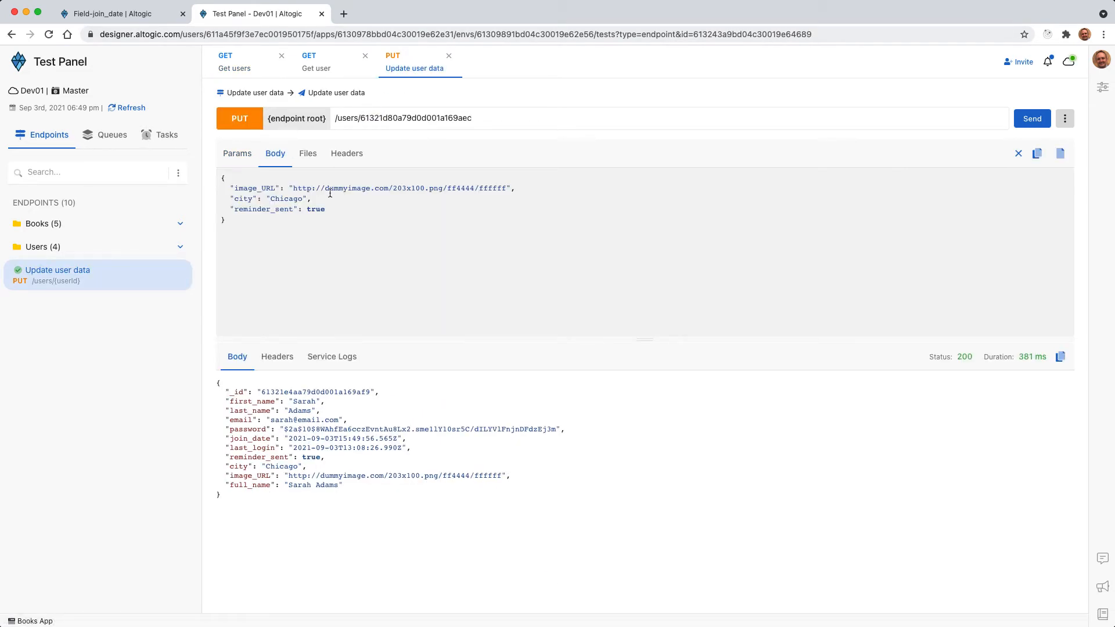
# - Remove image_URL and reminder_sent from the request body, keeping only city as Chicago in valid JSON, and send the update request
pyautogui.tripleClick(334, 186)
pyautogui.press('BackSpace')
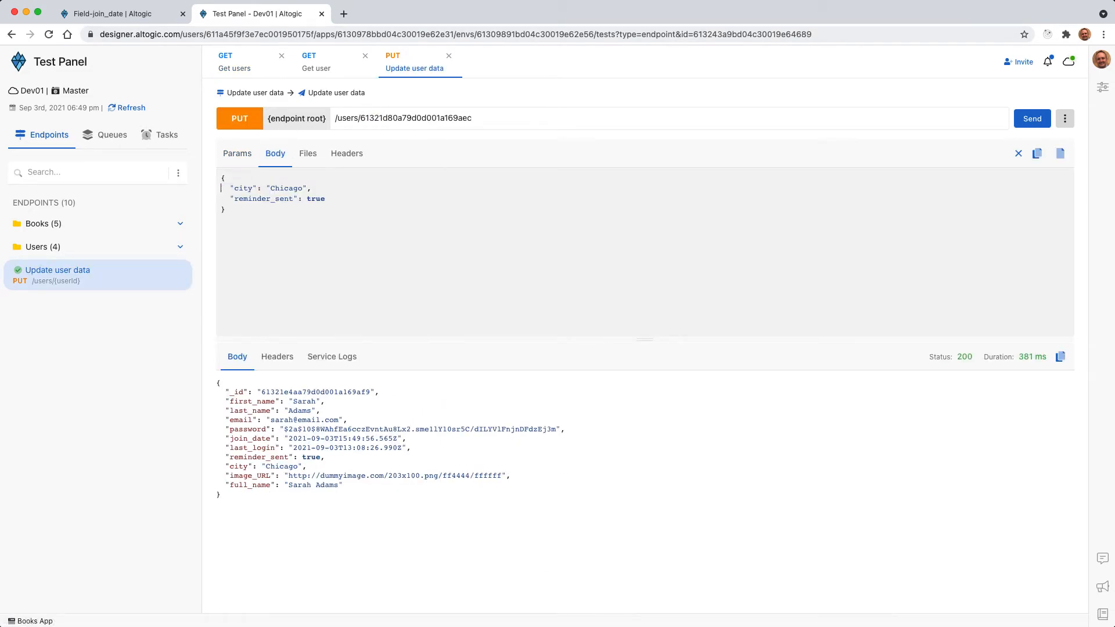
pyautogui.tripleClick(302, 202)
pyautogui.press('BackSpace')
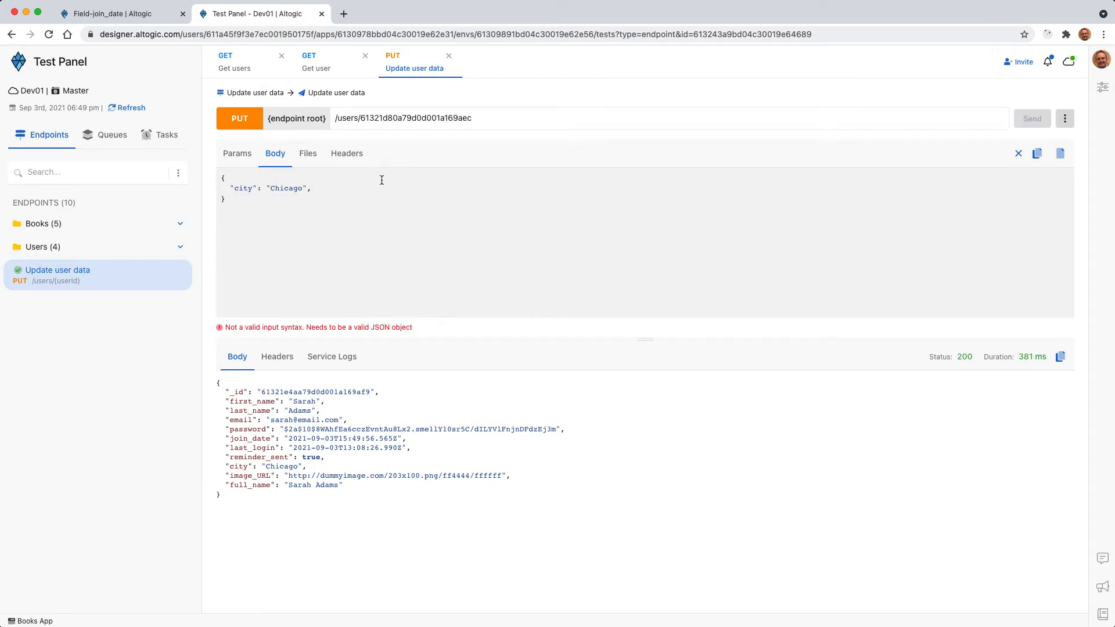
pyautogui.press('BackSpace')
pyautogui.press('super+Return')
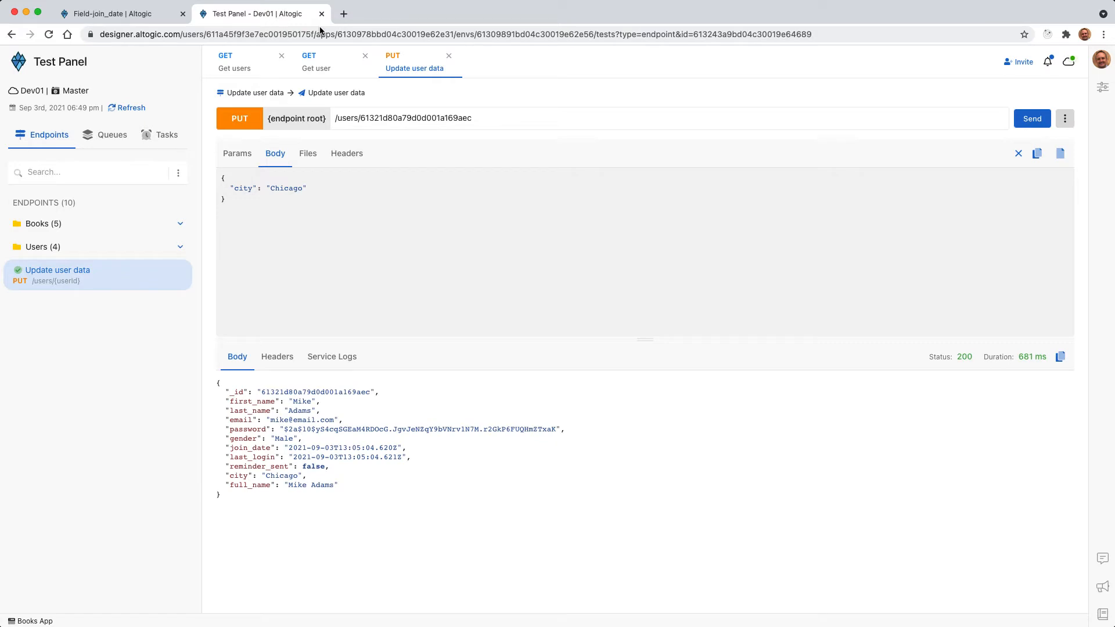
# - Put the third user's id from the Get users response into the Update user data path and send the Chicago city update
pyautogui.click(250, 72)
pyautogui.scroll(-5, 355, 402)
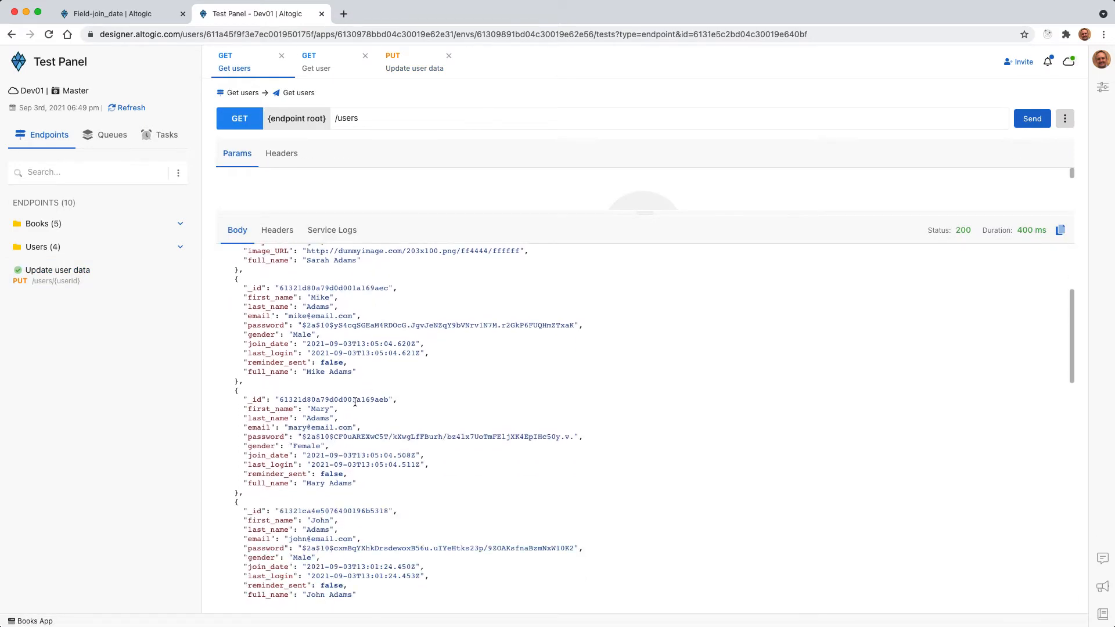
pyautogui.doubleClick(355, 401)
pyautogui.click(400, 69)
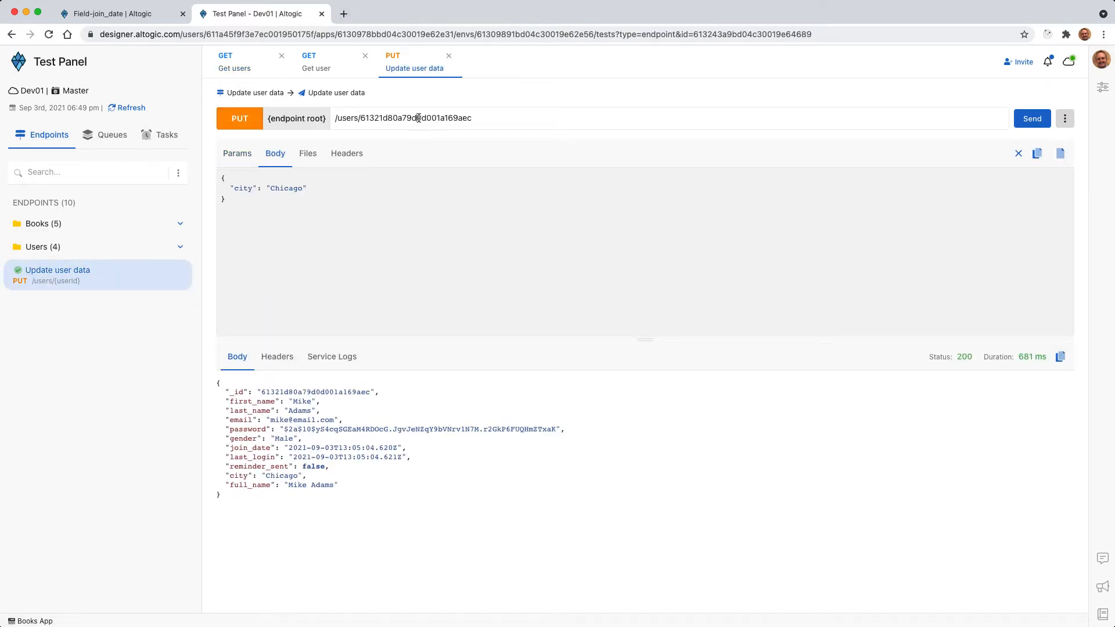
pyautogui.hotkey('ctrl', 'v')
pyautogui.click(1024, 118)
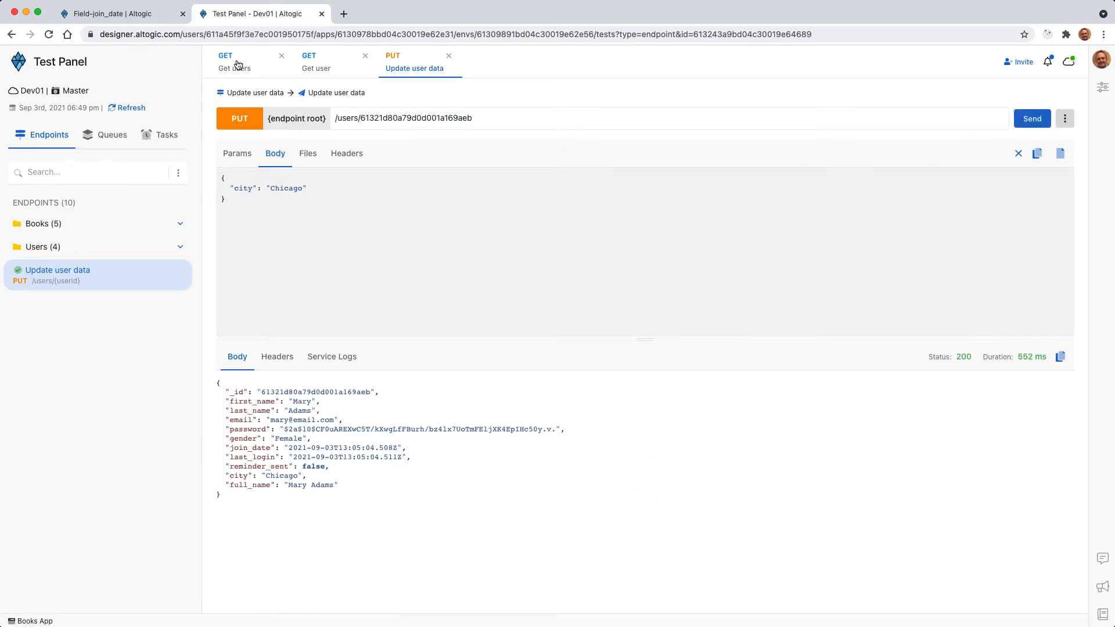
# - Put the fourth user's id from the Get users response into the Update user data path and send the Chicago city update
pyautogui.click(237, 64)
pyautogui.scroll(-5, 414, 444)
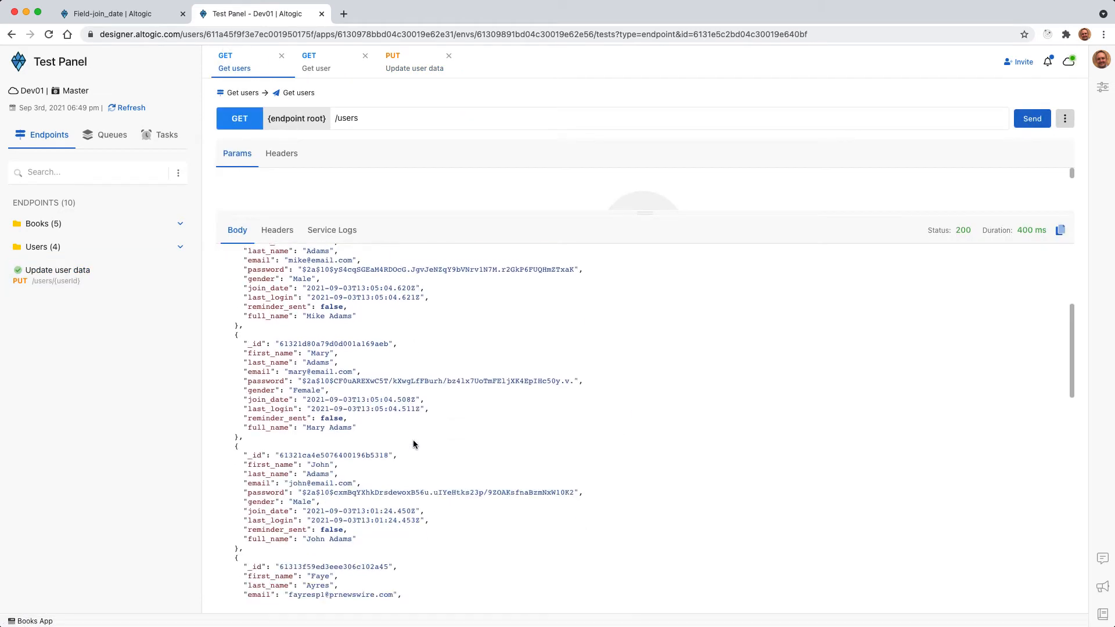
pyautogui.doubleClick(367, 455)
pyautogui.hotkey('ctrl', 'c')
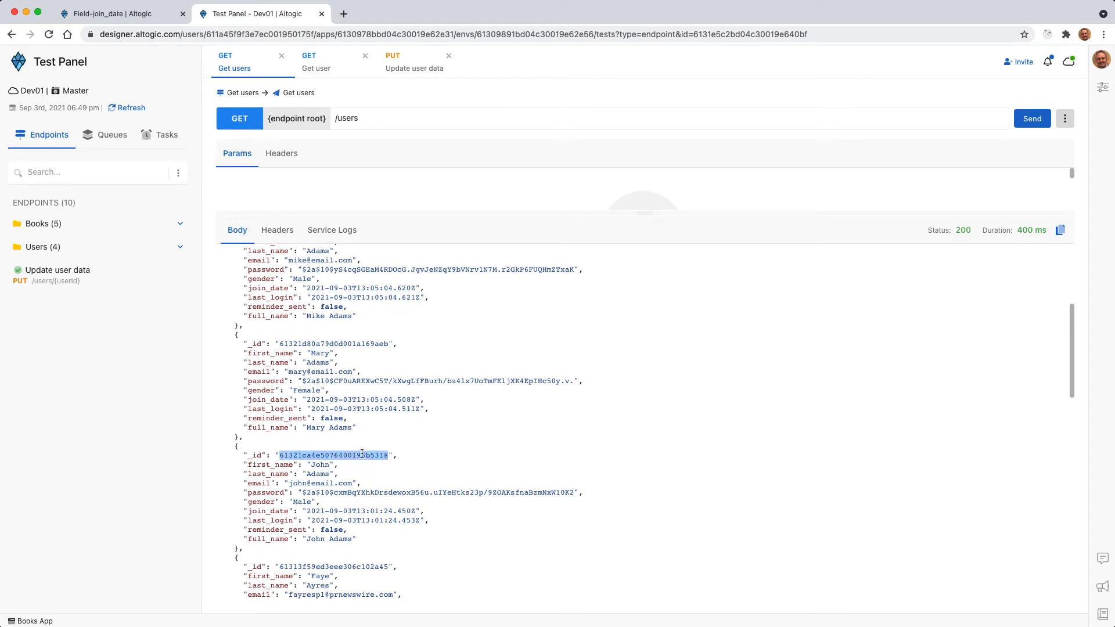
pyautogui.click(424, 68)
pyautogui.doubleClick(408, 118)
pyautogui.hotkey('ctrl', 'v')
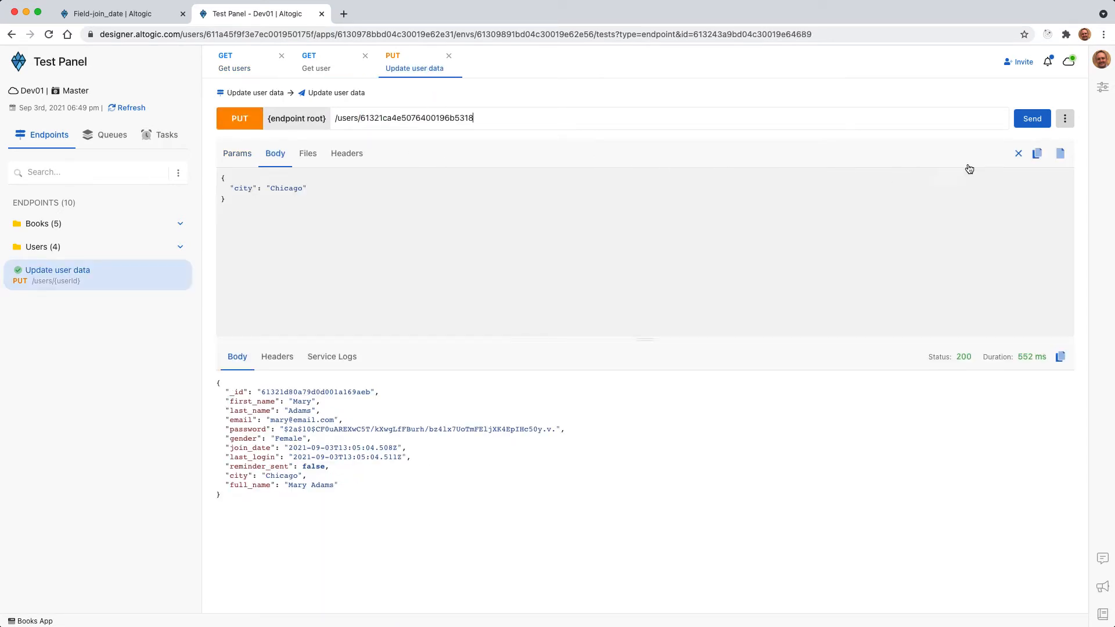
pyautogui.click(1031, 119)
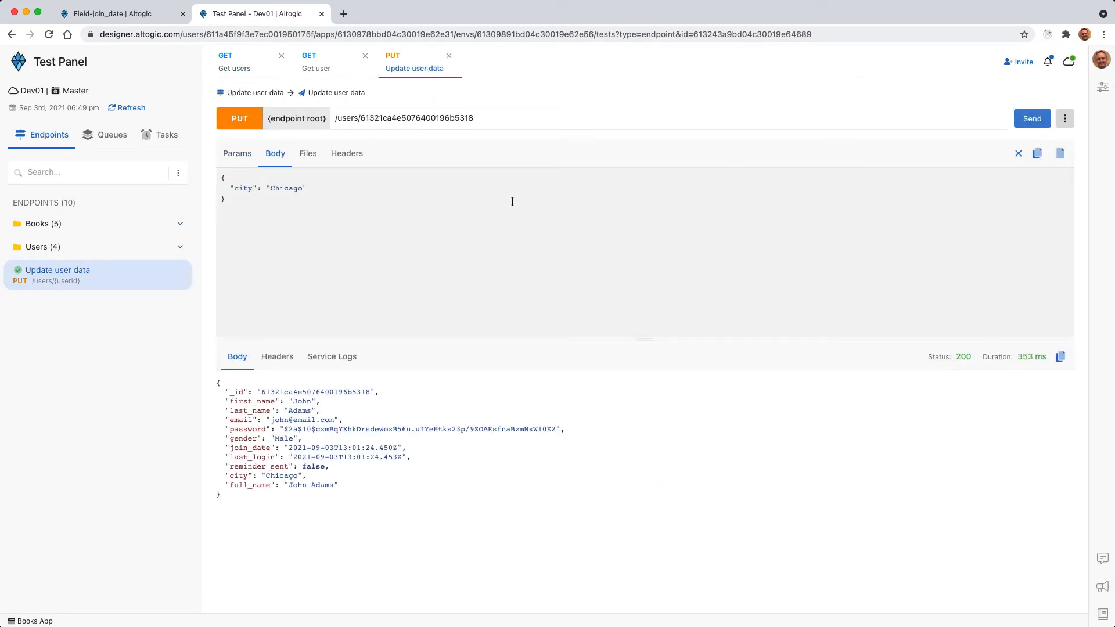
# - Resend the Get users request and check the city value in each of the first four user records
pyautogui.click(235, 68)
pyautogui.click(1020, 119)
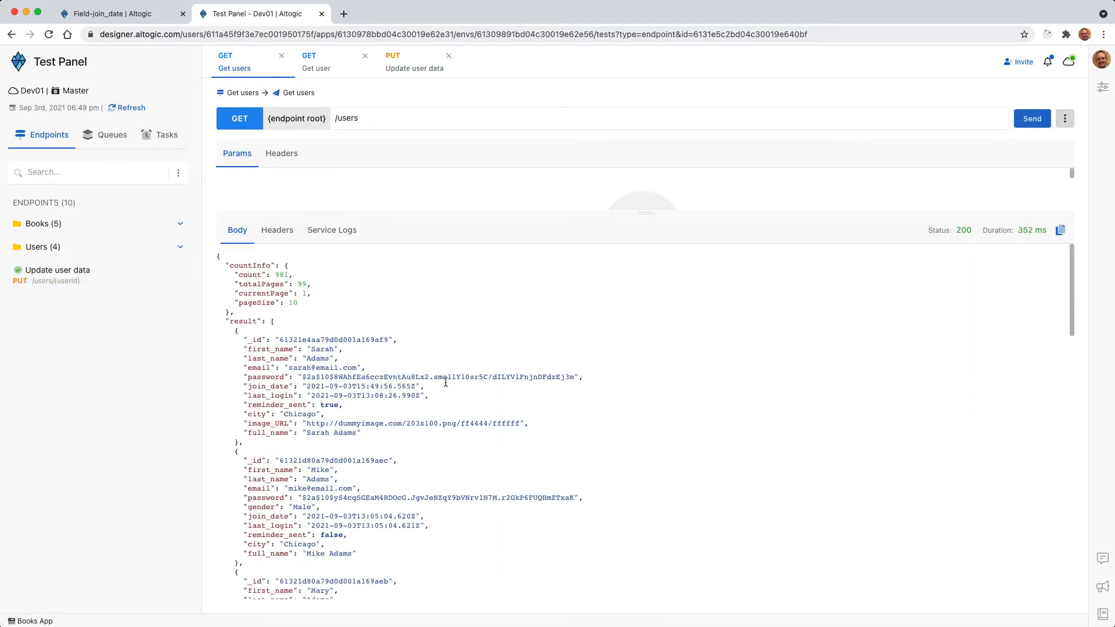
pyautogui.doubleClick(298, 415)
pyautogui.scroll(-2, 299, 418)
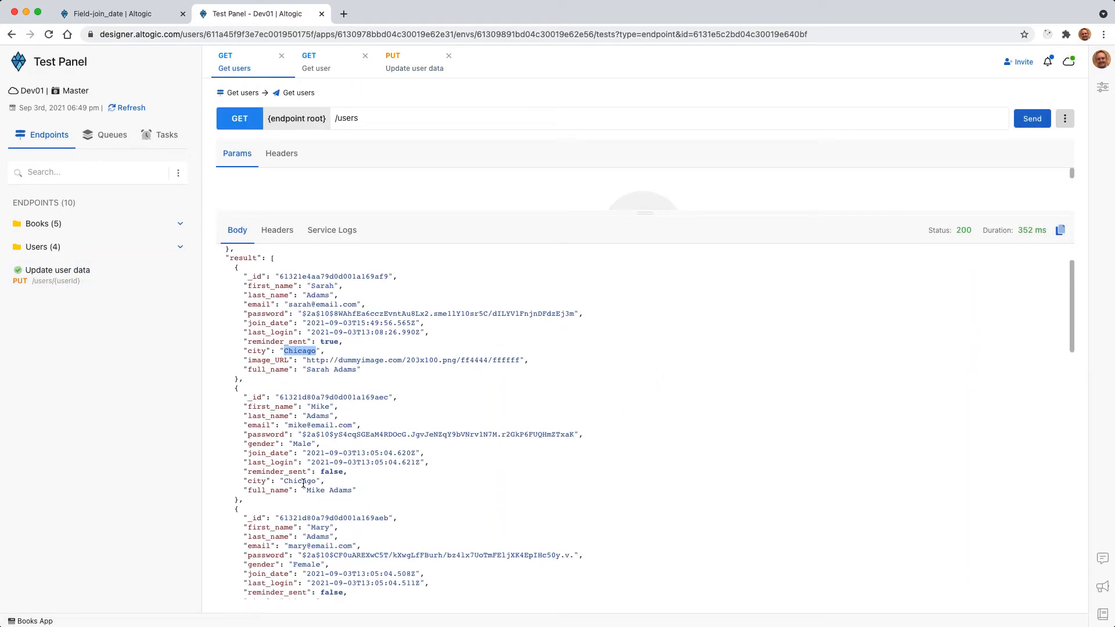
pyautogui.doubleClick(302, 481)
pyautogui.scroll(-3, 343, 488)
pyautogui.doubleClick(299, 519)
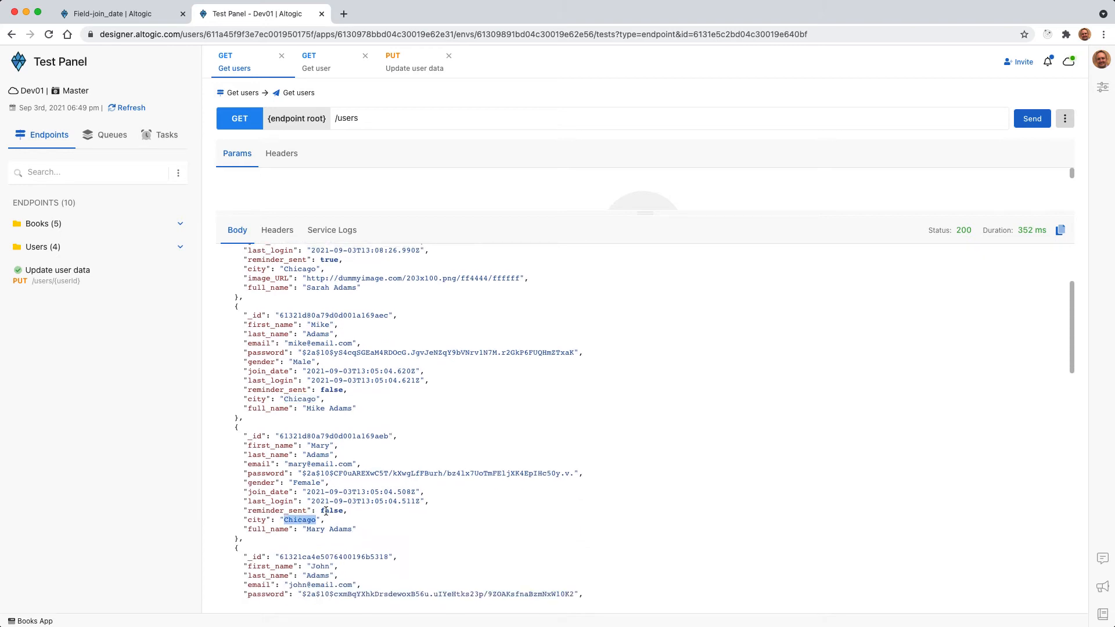
pyautogui.scroll(-4, 386, 485)
pyautogui.doubleClick(296, 535)
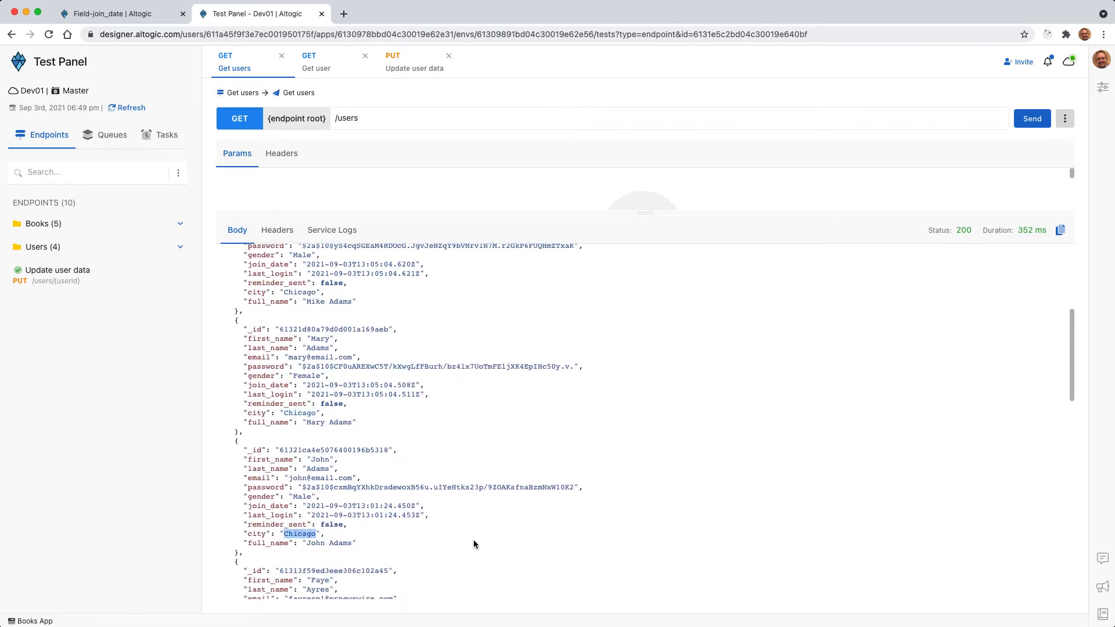
pyautogui.click(350, 537)
pyautogui.scroll(10, 348, 523)
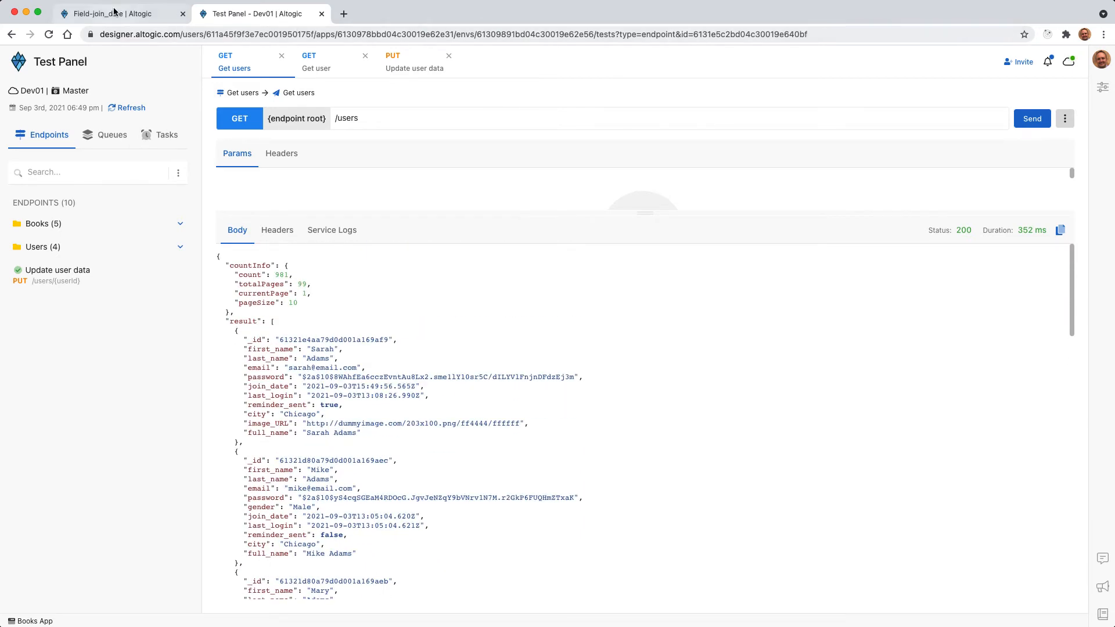
# - Open the Update user data service in the designer and examine its Update Single Object by Id node and the available Database nodes
pyautogui.click(109, 14)
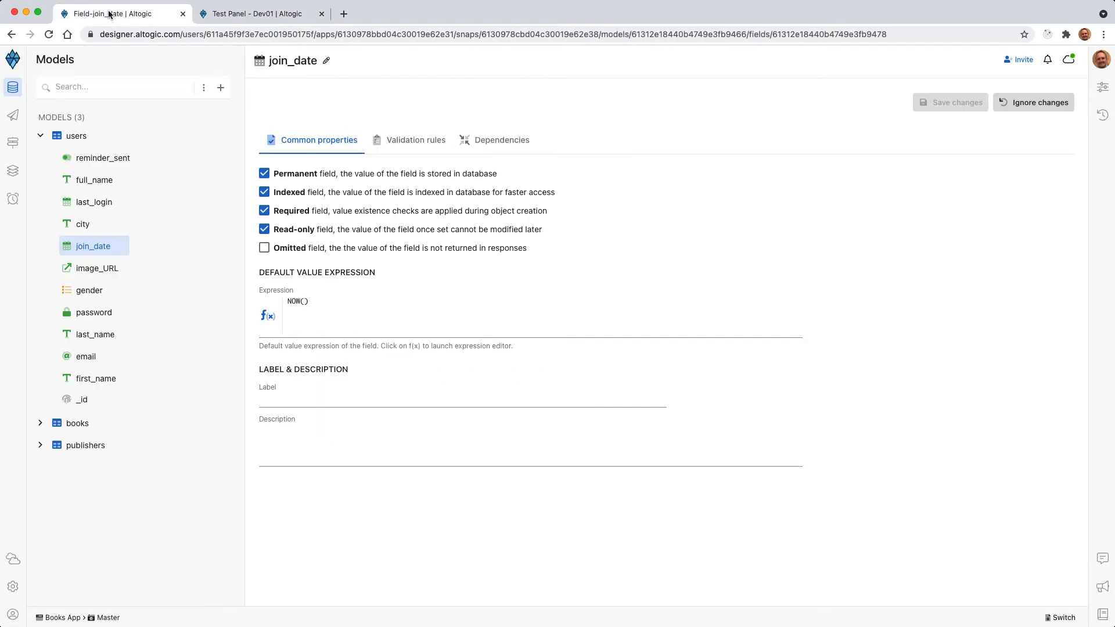
pyautogui.click(13, 115)
pyautogui.click(336, 166)
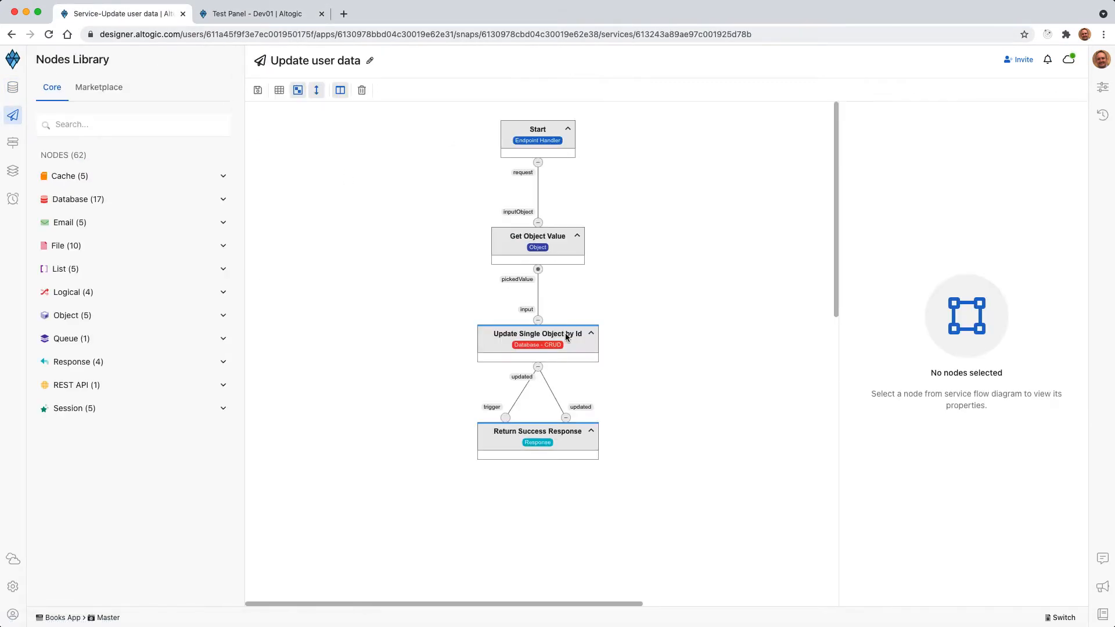
pyautogui.click(559, 339)
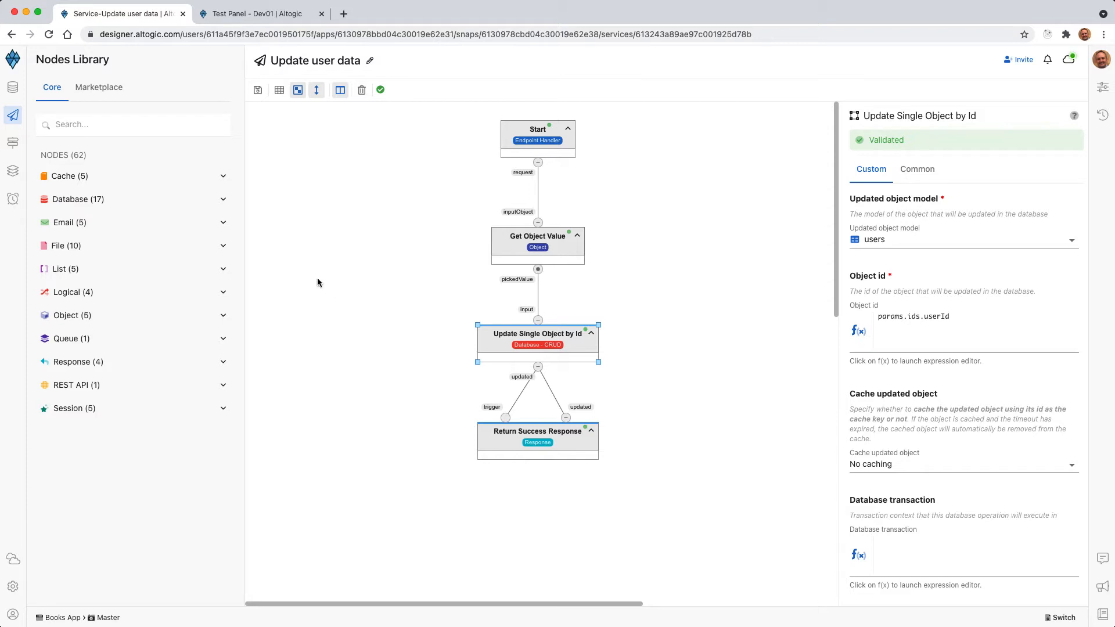
pyautogui.click(87, 200)
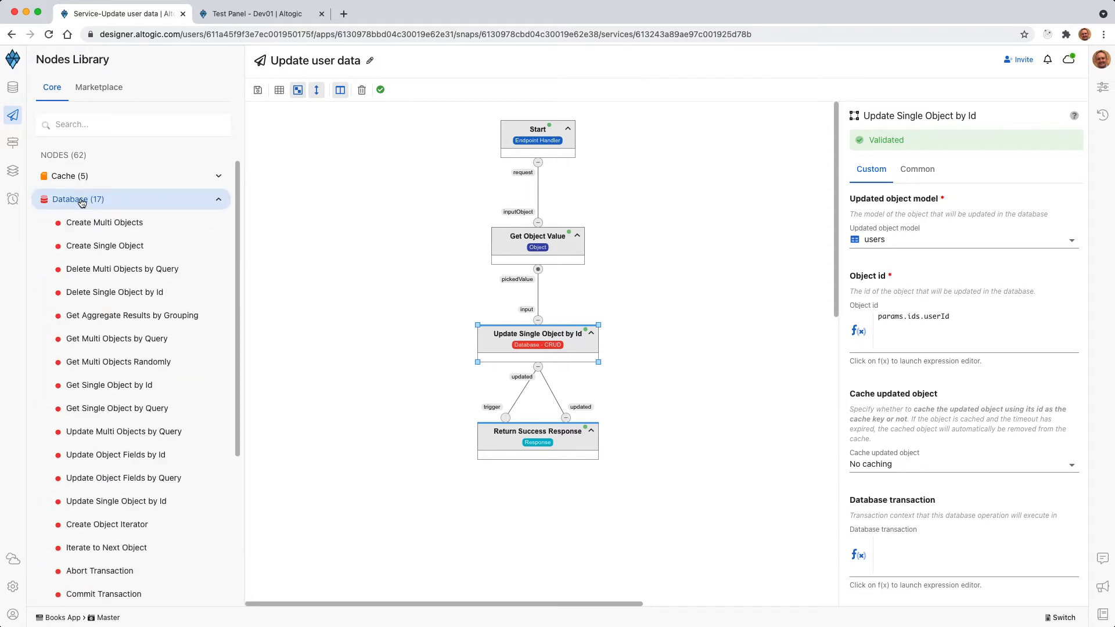
pyautogui.scroll(-3, 136, 290)
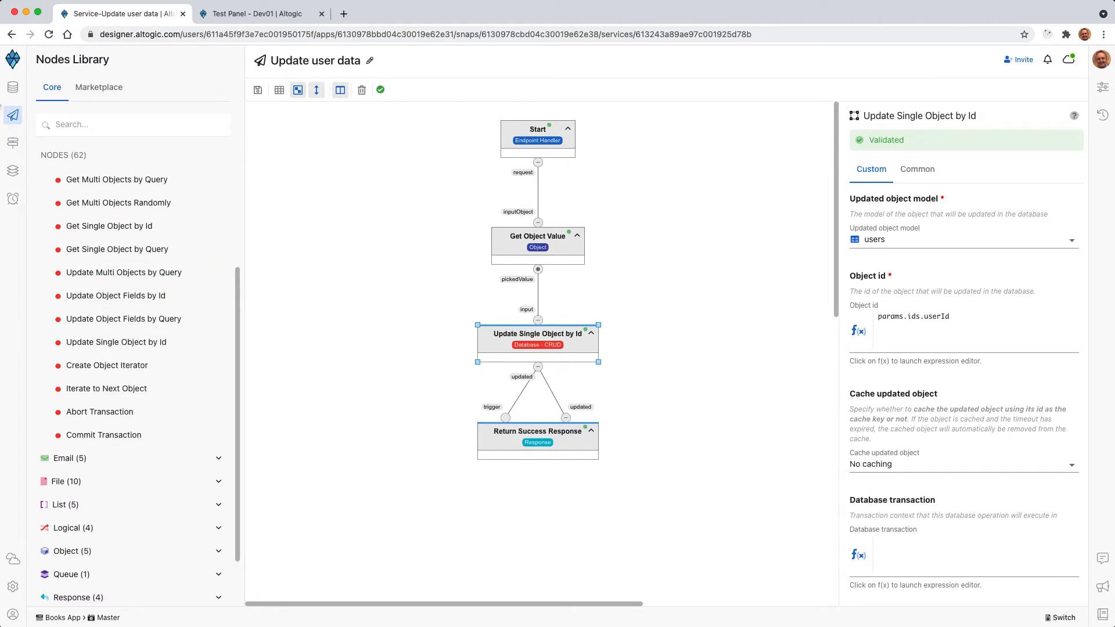
# - Start a new endpoint named "Update multiple objects" with method PUT and path /users
pyautogui.click(13, 145)
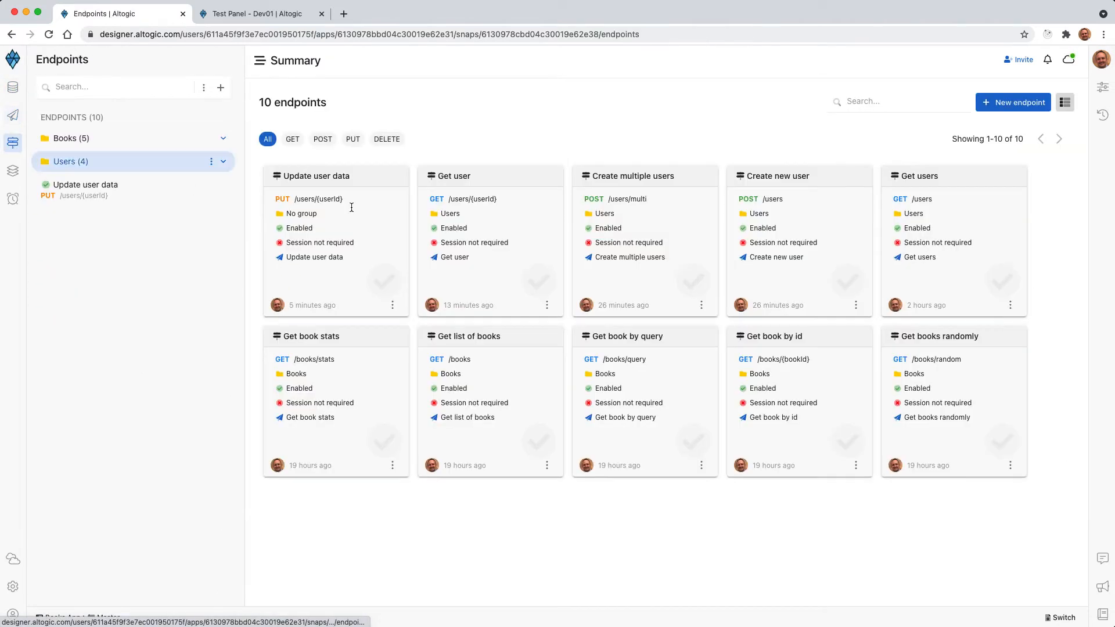
pyautogui.click(1013, 102)
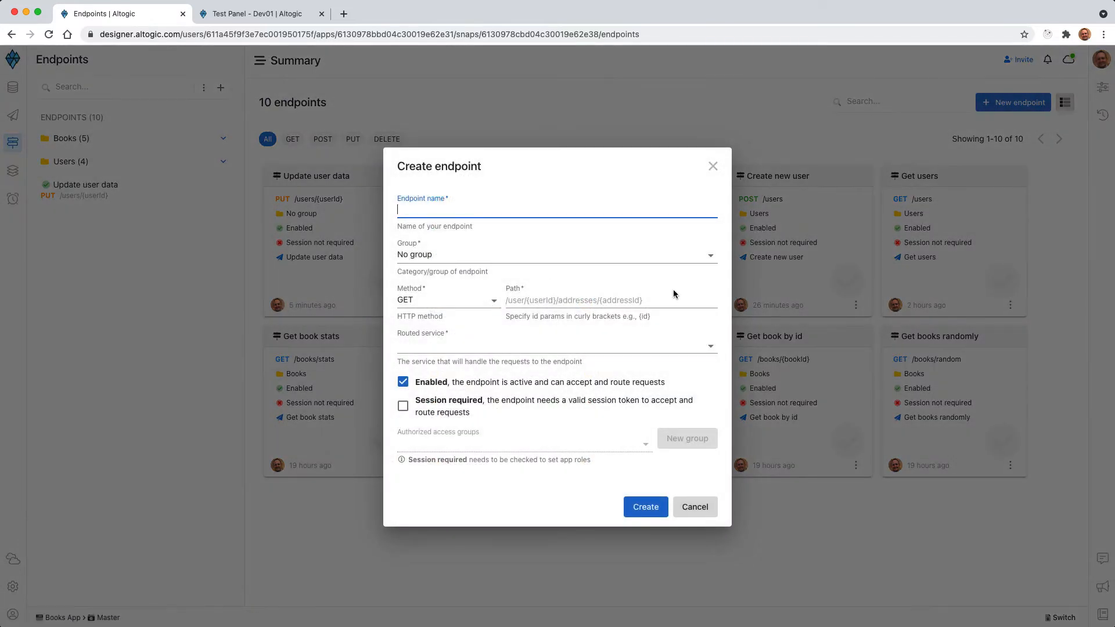
pyautogui.write('Update multiple objects')
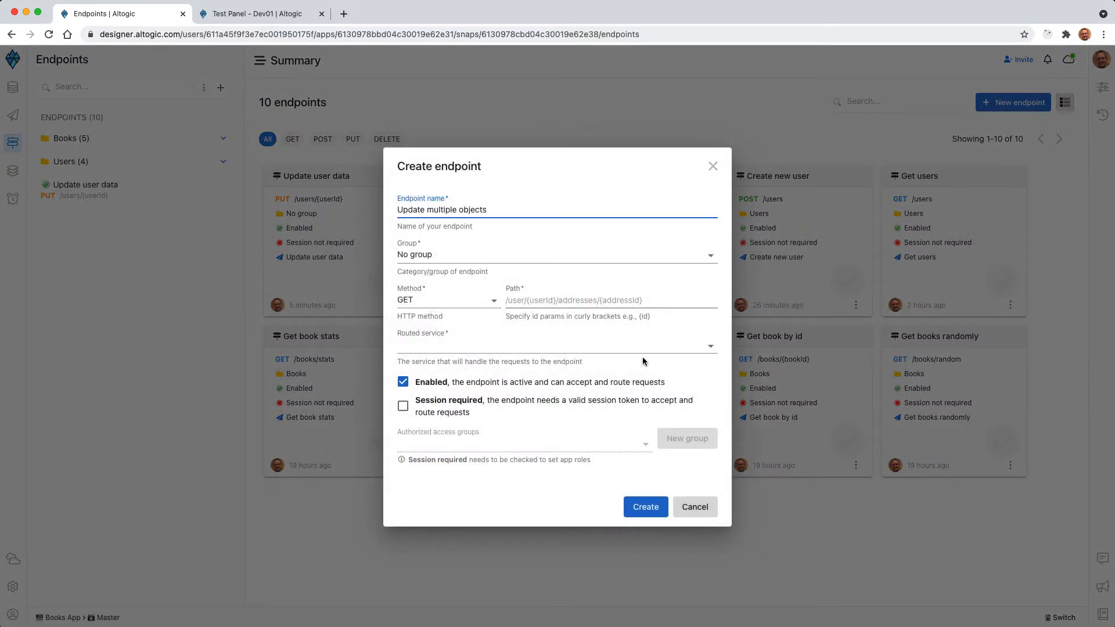
pyautogui.click(450, 300)
pyautogui.click(429, 343)
pyautogui.click(541, 300)
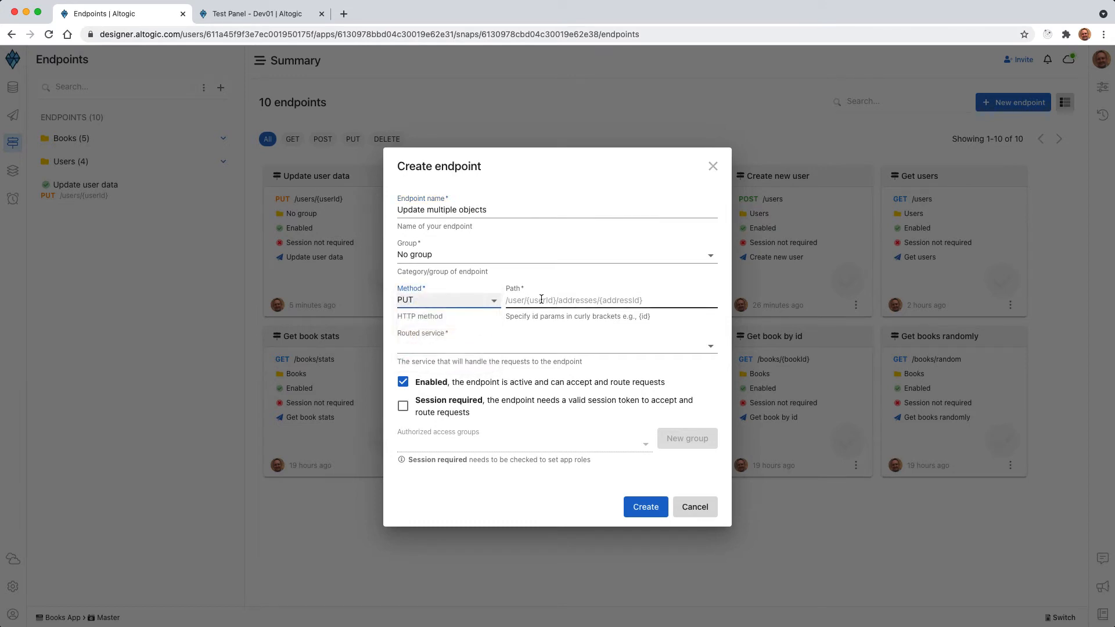
pyautogui.write('/users')
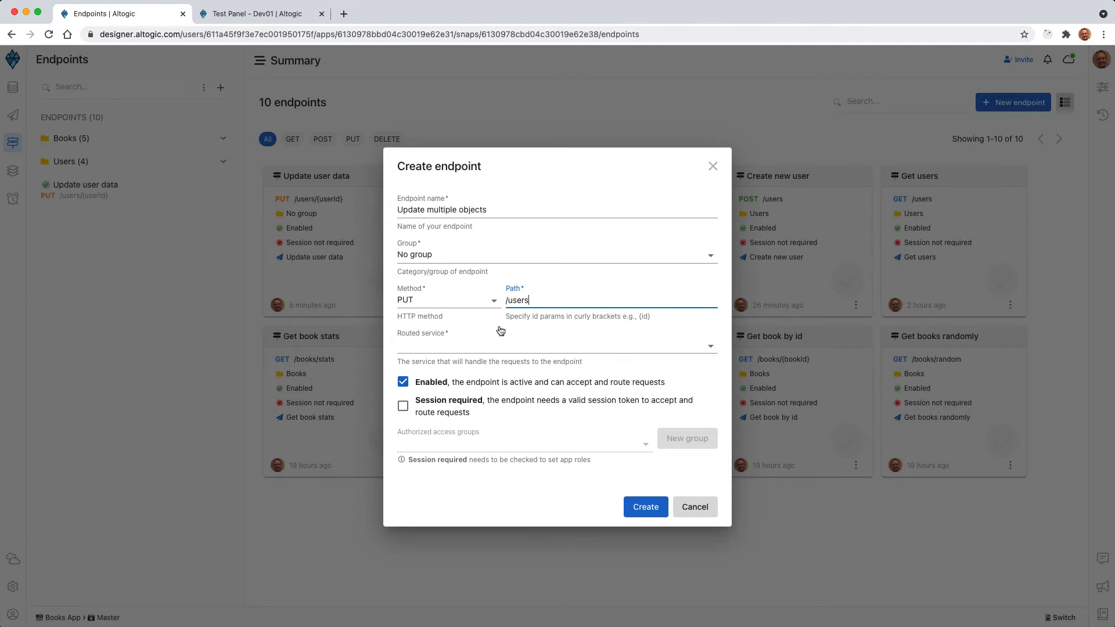
# - Route the endpoint to a new service named "Update multiple objects" and create both the service and the endpoint
pyautogui.click(470, 346)
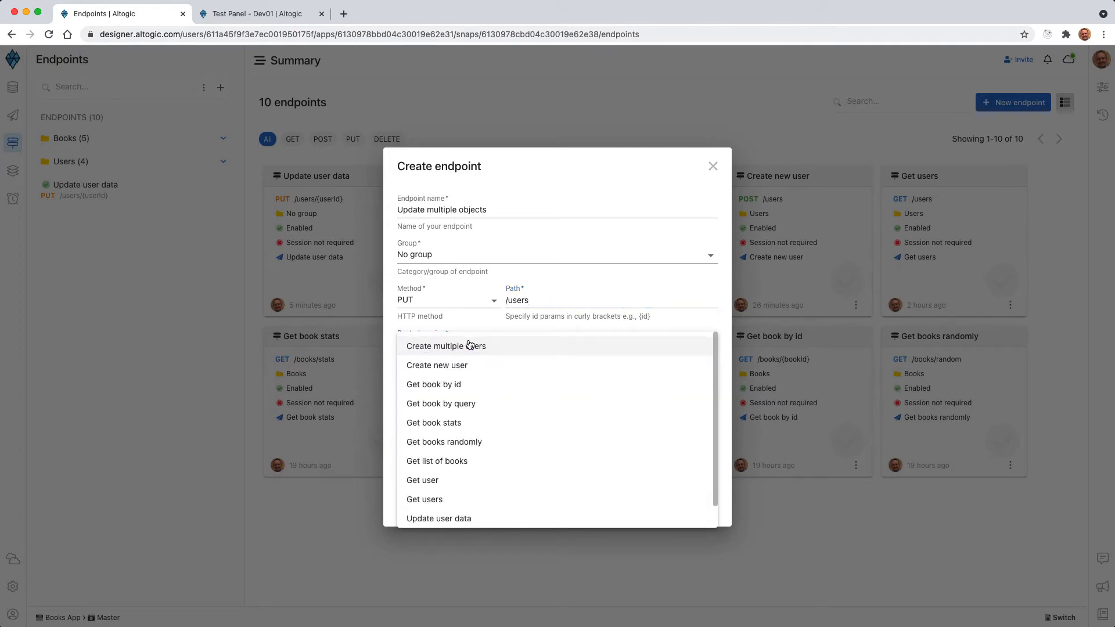
pyautogui.scroll(-1, 473, 383)
pyautogui.click(456, 513)
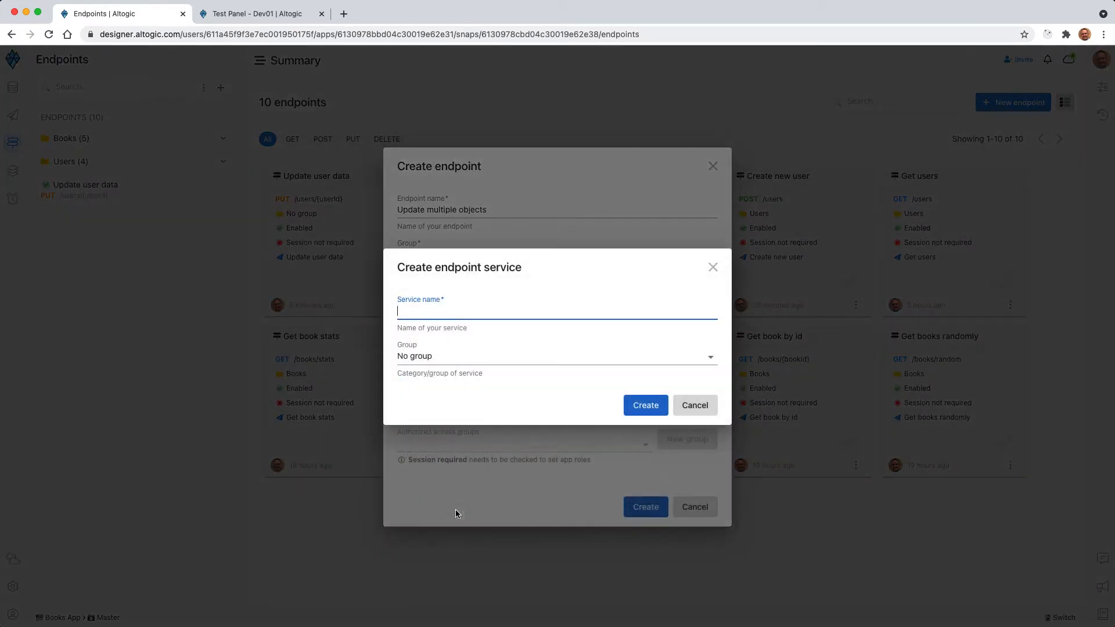
pyautogui.write('Update multiple objects')
pyautogui.click(639, 405)
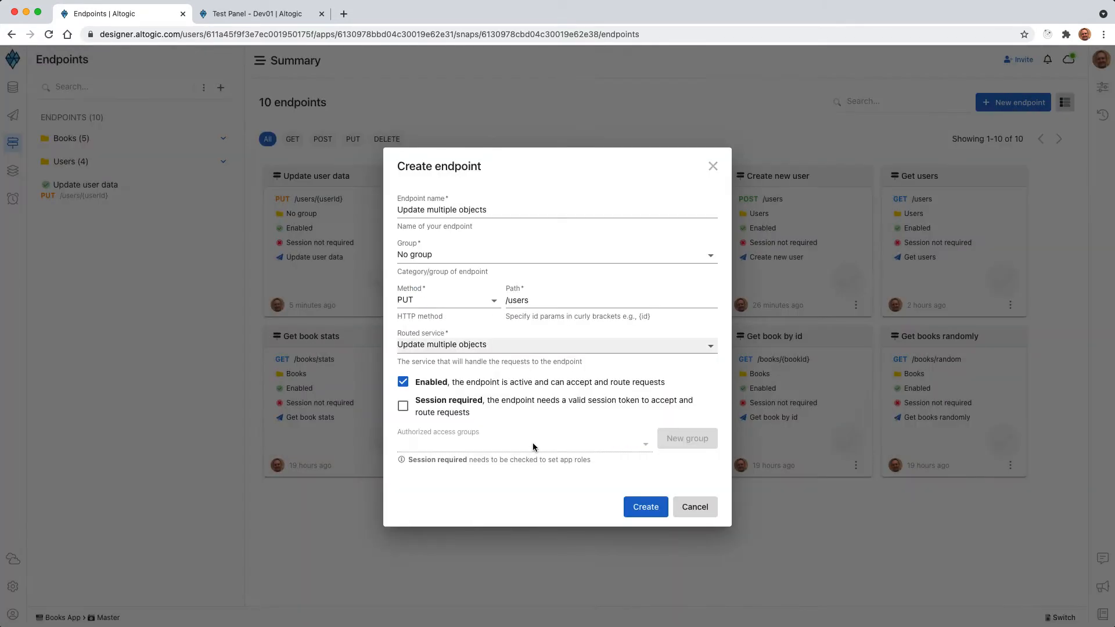
pyautogui.click(644, 507)
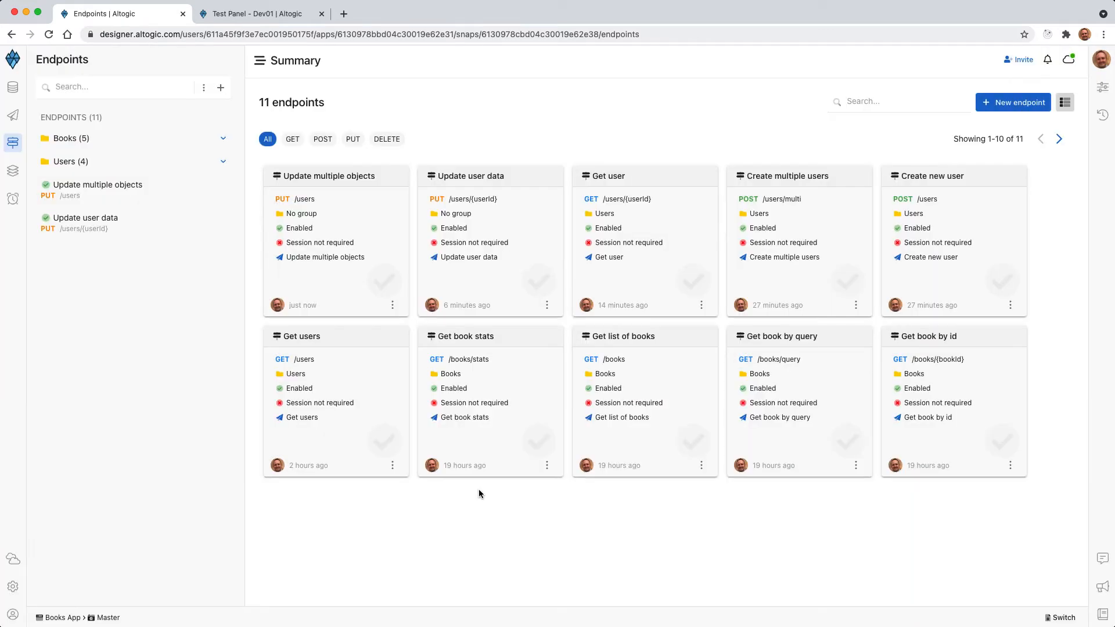
# - Open the Update multiple objects service and set its Start node's request body to a single model, users
pyautogui.click(305, 257)
pyautogui.click(538, 150)
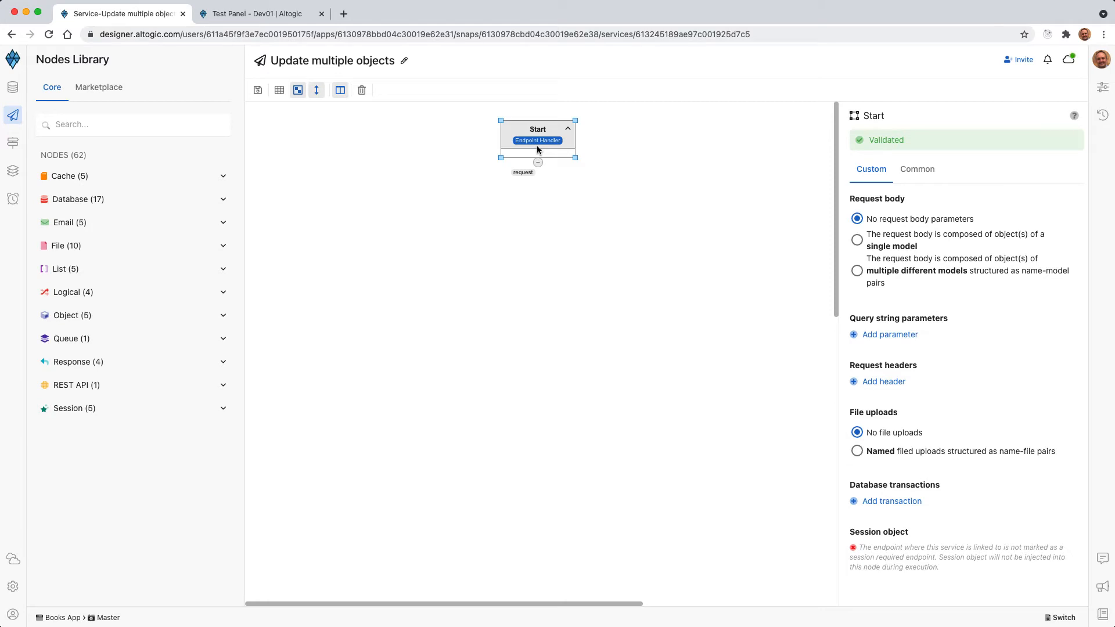
pyautogui.click(857, 239)
pyautogui.click(902, 316)
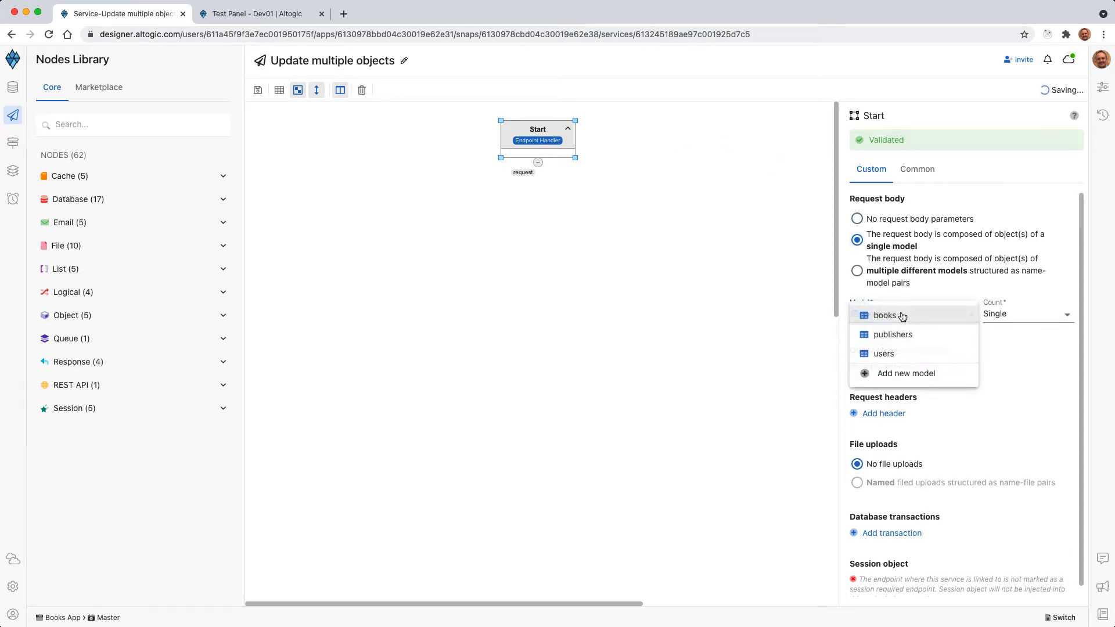
pyautogui.click(884, 353)
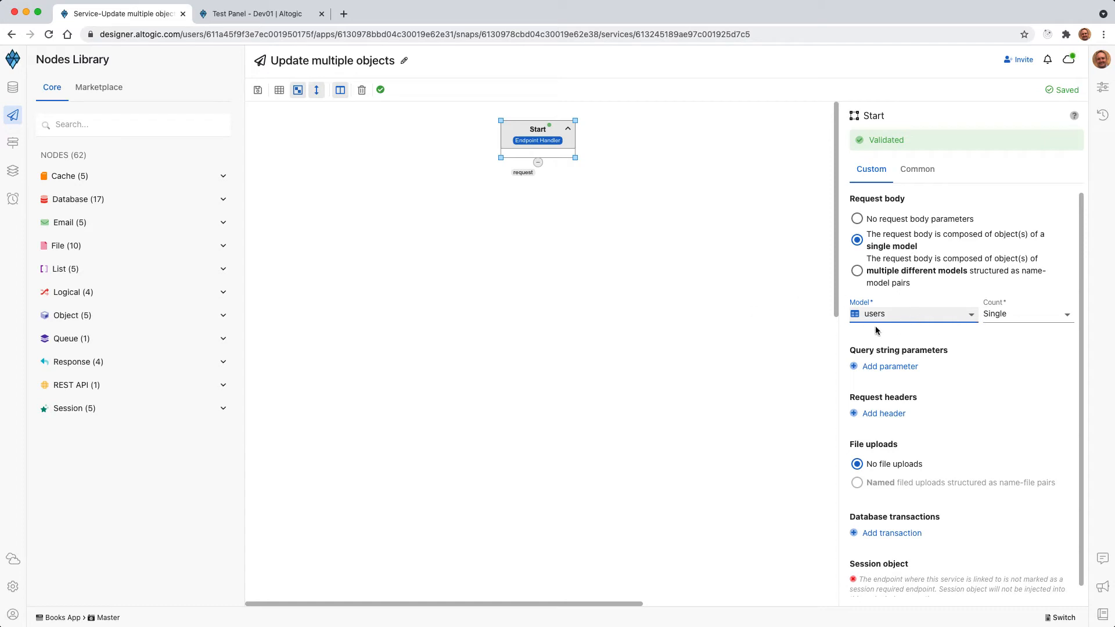
pyautogui.moveTo(531, 145); pyautogui.dragTo(485, 145)
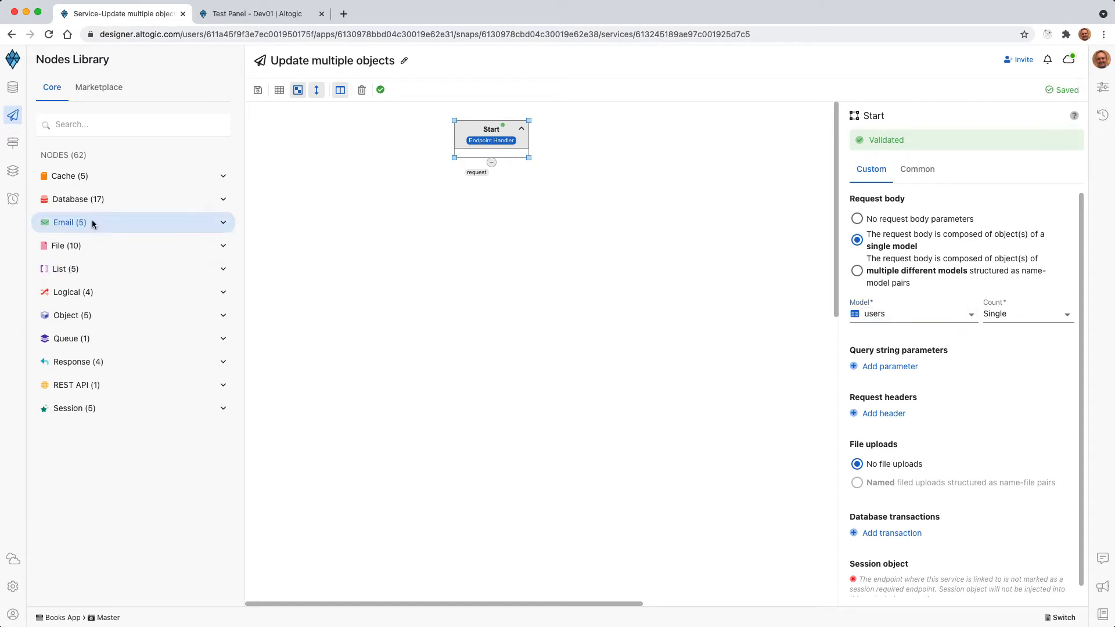
# - Add a Get Object Value node linked from the Start node's request and set its picked value to inputObject.body
pyautogui.click(85, 361)
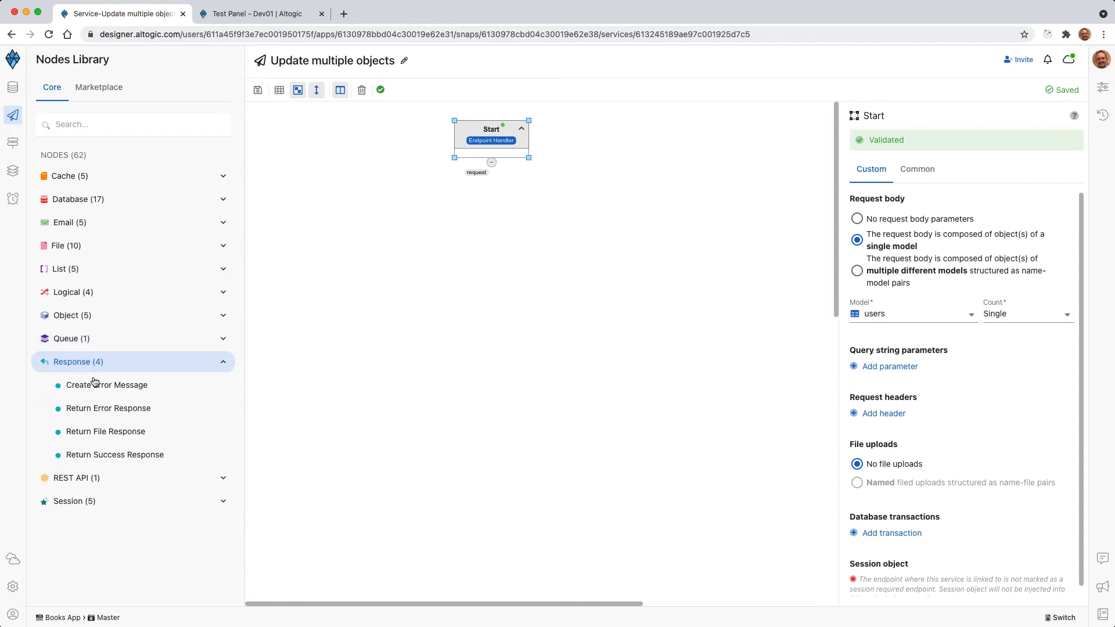
pyautogui.click(81, 316)
pyautogui.moveTo(109, 385)
pyautogui.mouseDown()
pyautogui.moveTo(455, 239)
pyautogui.moveTo(518, 236)
pyautogui.mouseUp()
pyautogui.moveTo(492, 163); pyautogui.dragTo(493, 213)
pyautogui.click(503, 238)
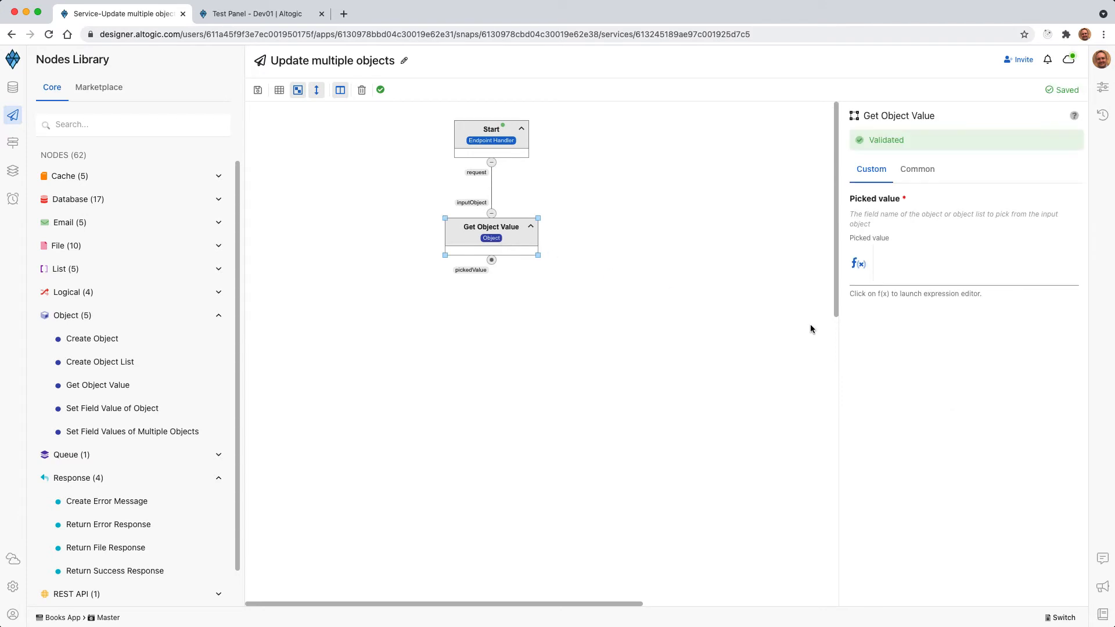
pyautogui.click(858, 264)
pyautogui.doubleClick(436, 303)
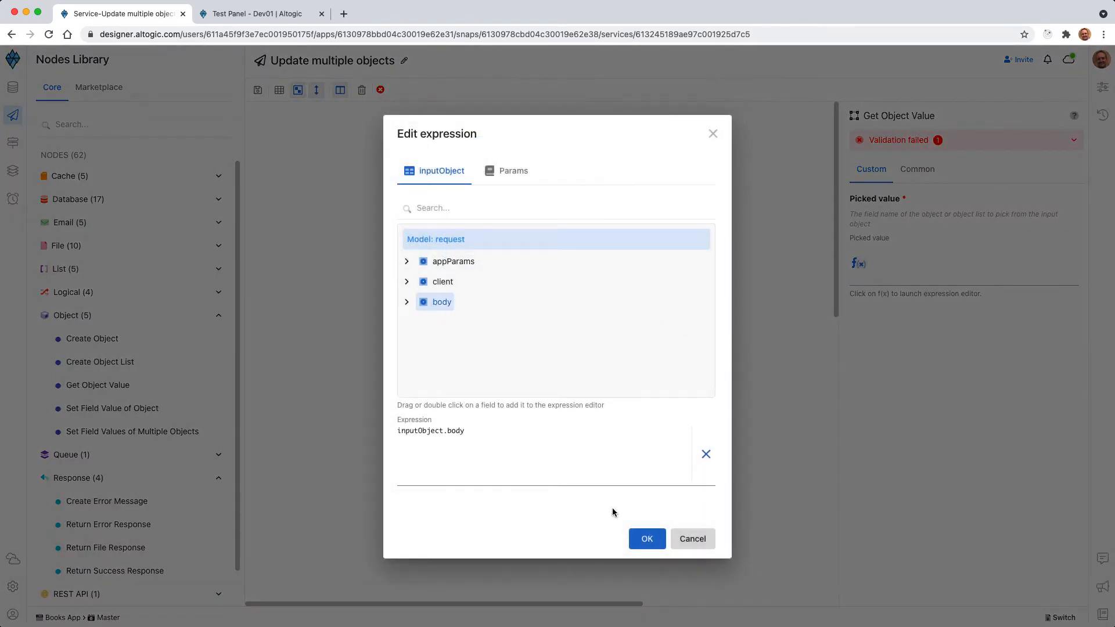
pyautogui.press('Return')
# - Add an Update Multi Objects by Query node linked from pickedValue and set its updated object model to users
pyautogui.click(69, 199)
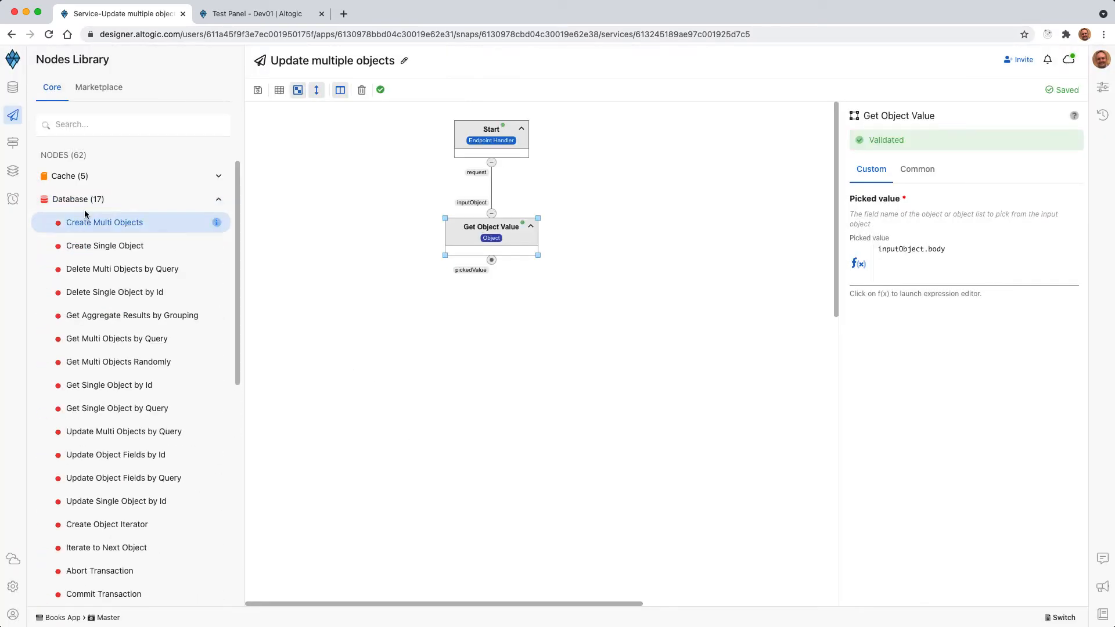
pyautogui.scroll(-1, 174, 436)
pyautogui.moveTo(150, 416); pyautogui.dragTo(436, 334)
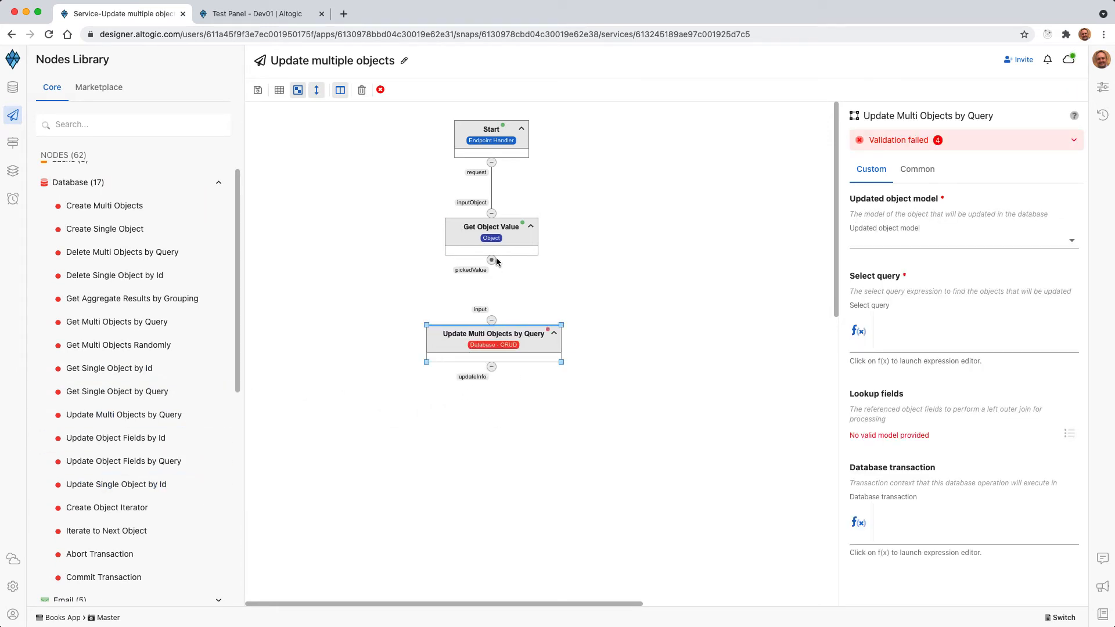
pyautogui.moveTo(497, 261); pyautogui.dragTo(497, 341)
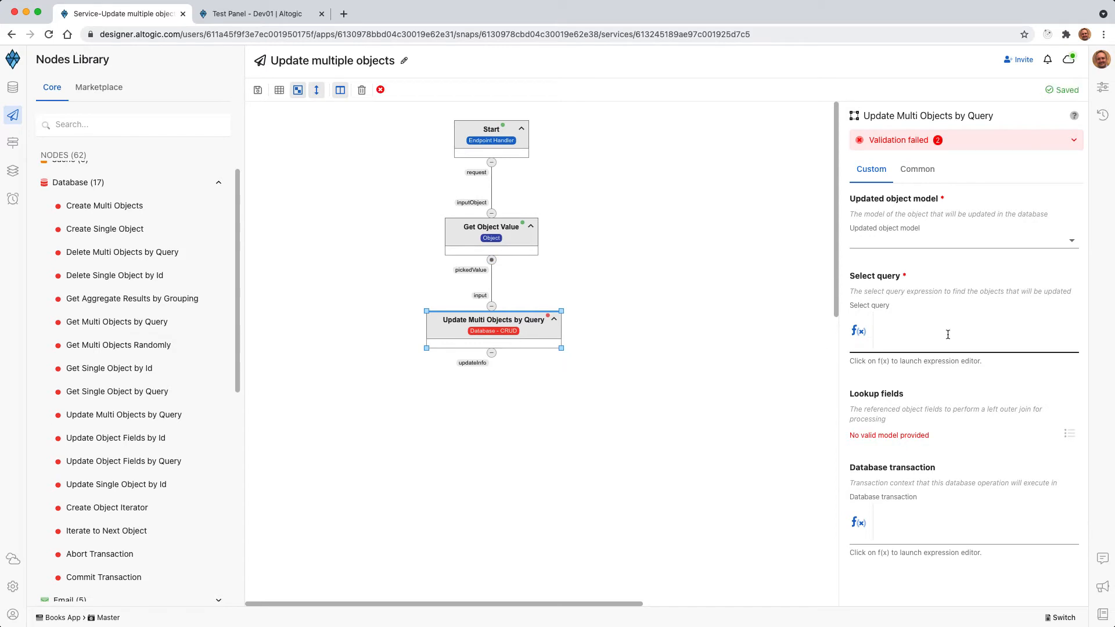
pyautogui.click(914, 326)
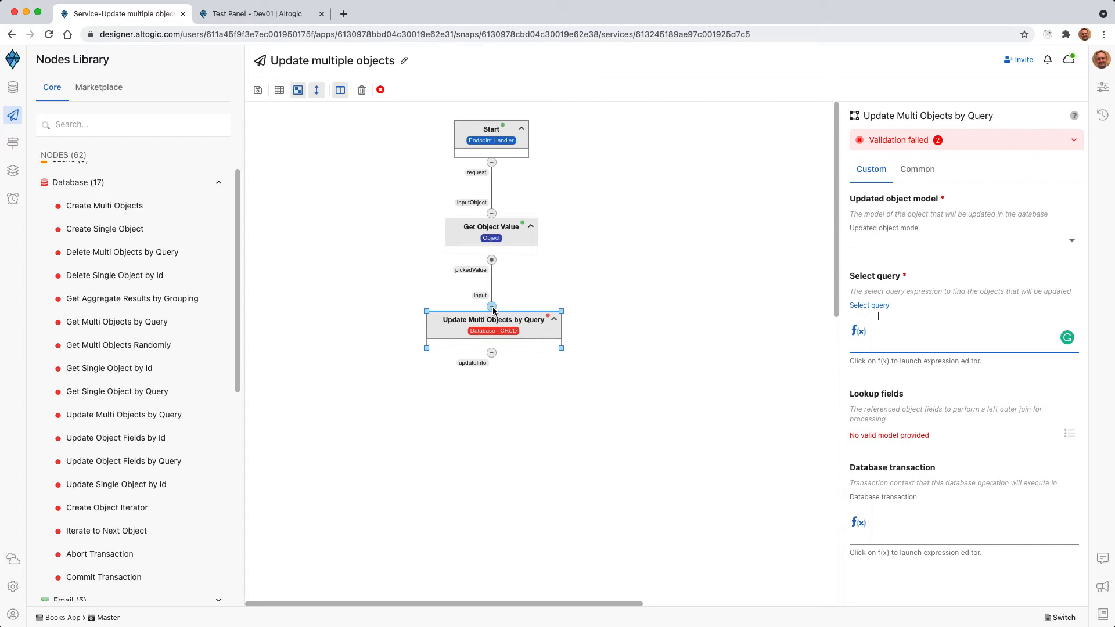
pyautogui.click(937, 242)
pyautogui.click(884, 280)
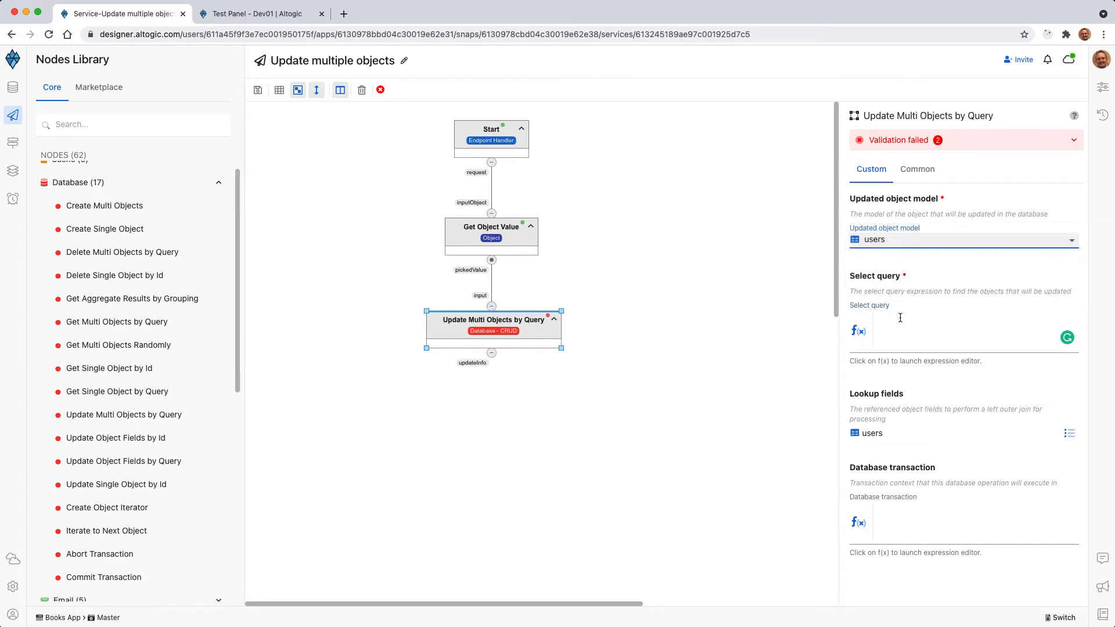
# - Check the last_name values of the user records in the Test Panel's Get users response
pyautogui.click(907, 331)
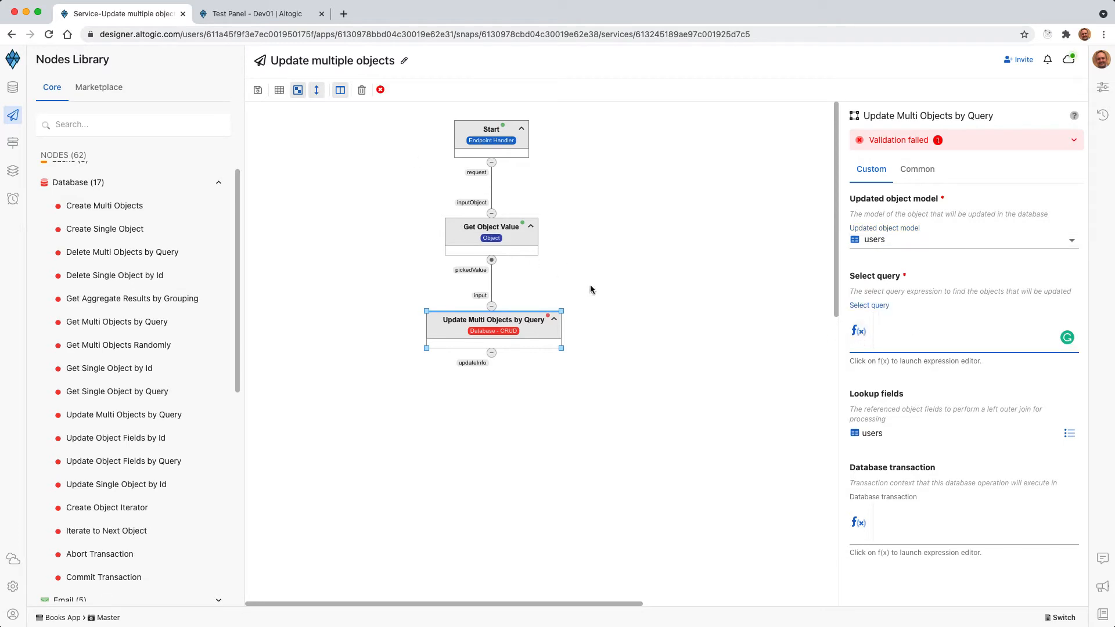
pyautogui.click(272, 16)
pyautogui.scroll(-2, 368, 382)
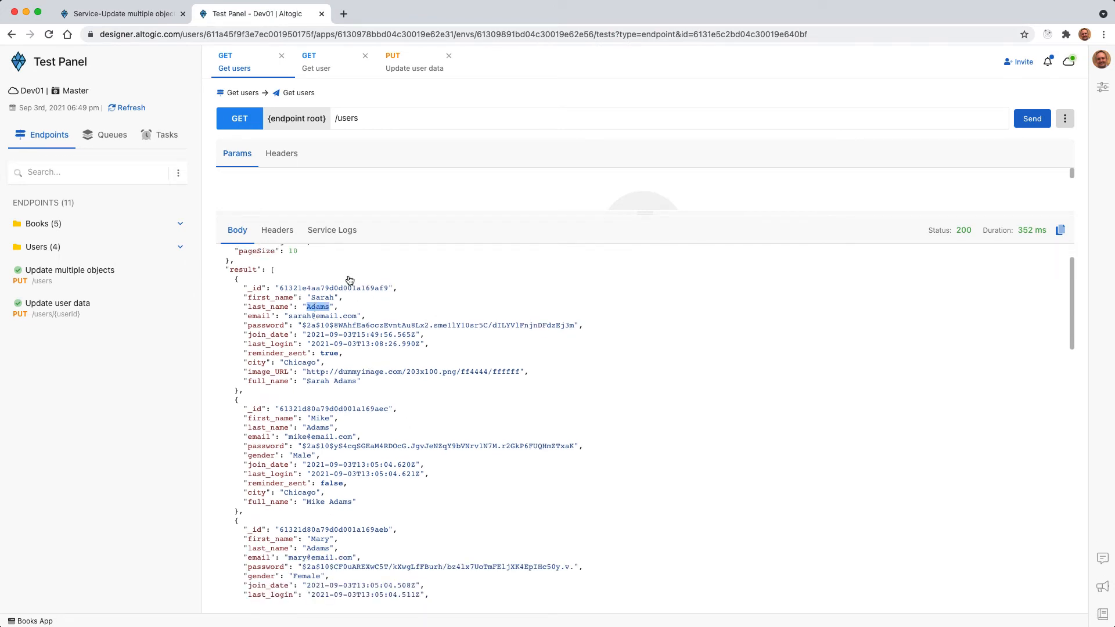
pyautogui.click(119, 14)
# - Set the node's select query to match this.last_name with == against the first listed user's last name in single quotes
pyautogui.click(858, 330)
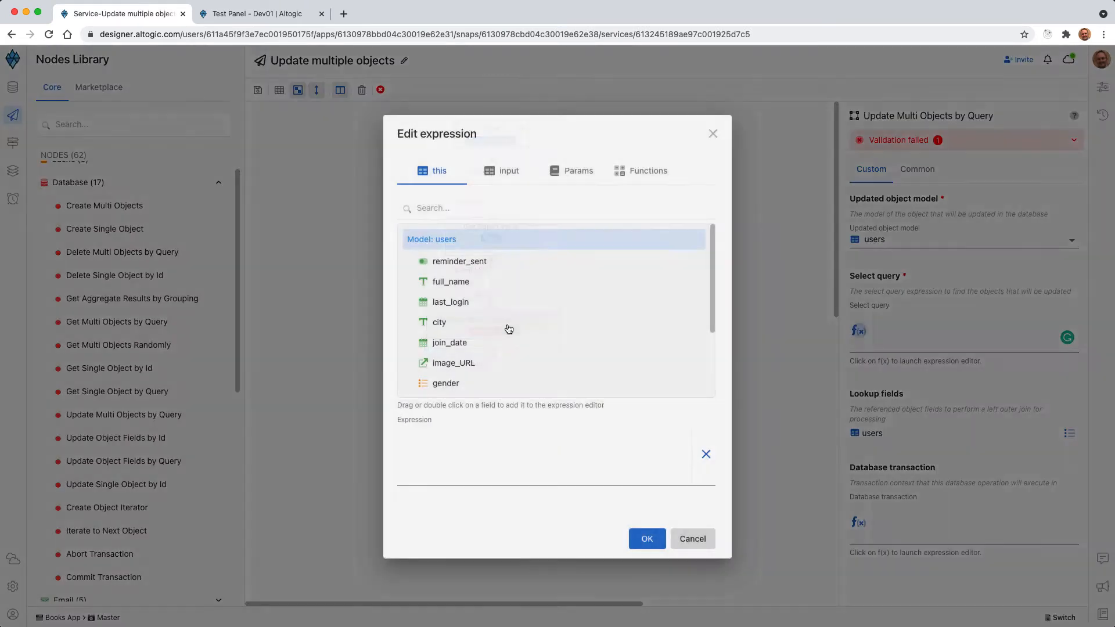
pyautogui.doubleClick(462, 305)
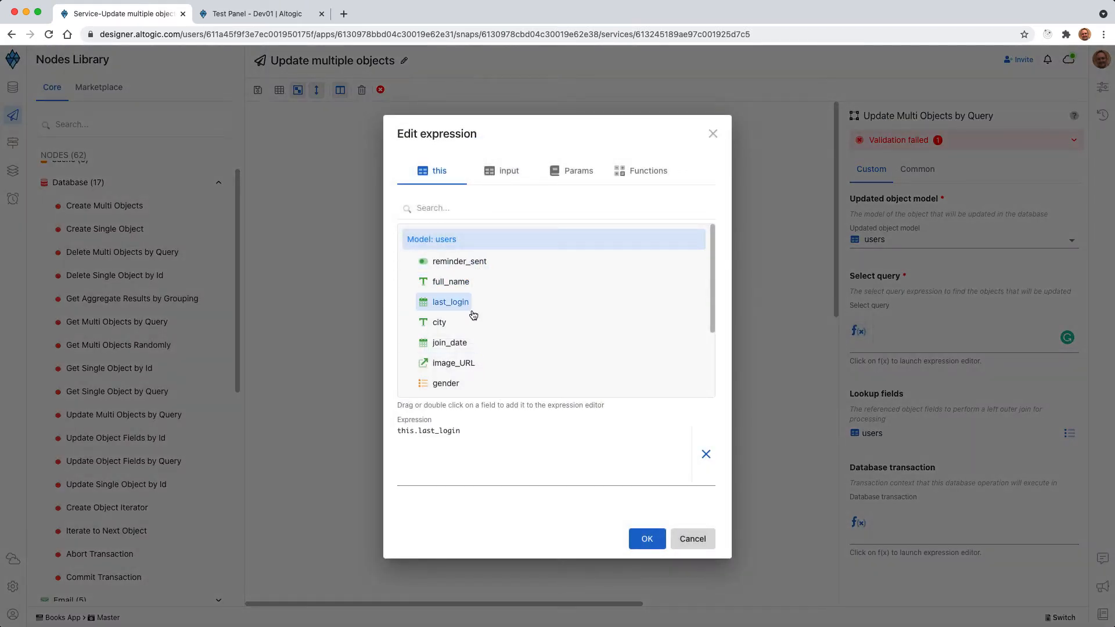
pyautogui.click(706, 454)
pyautogui.scroll(-3, 525, 344)
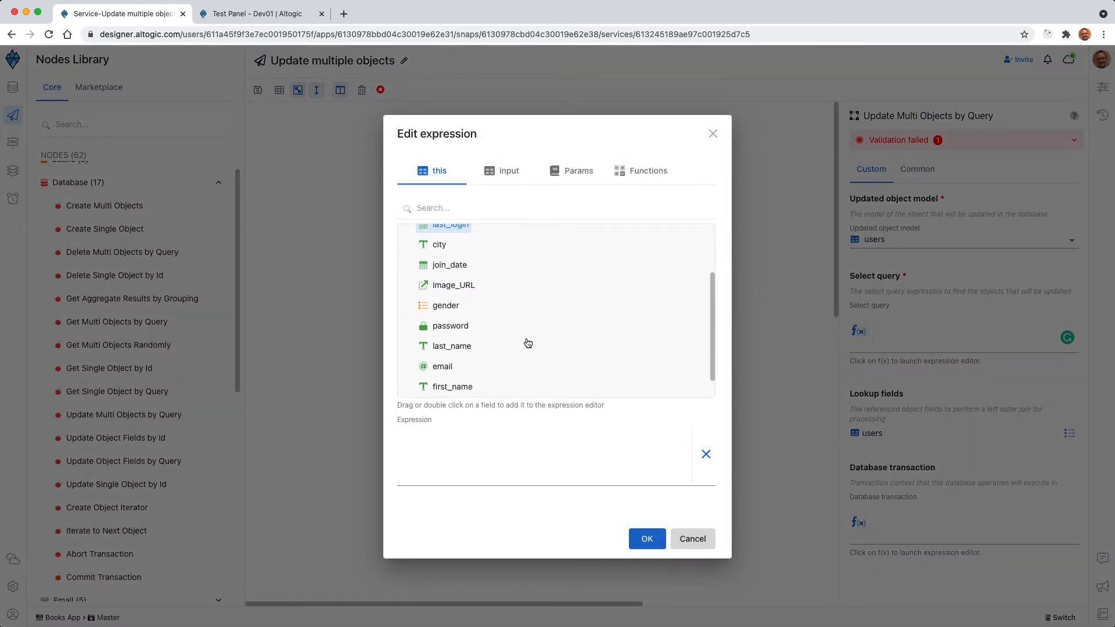
pyautogui.doubleClick(452, 322)
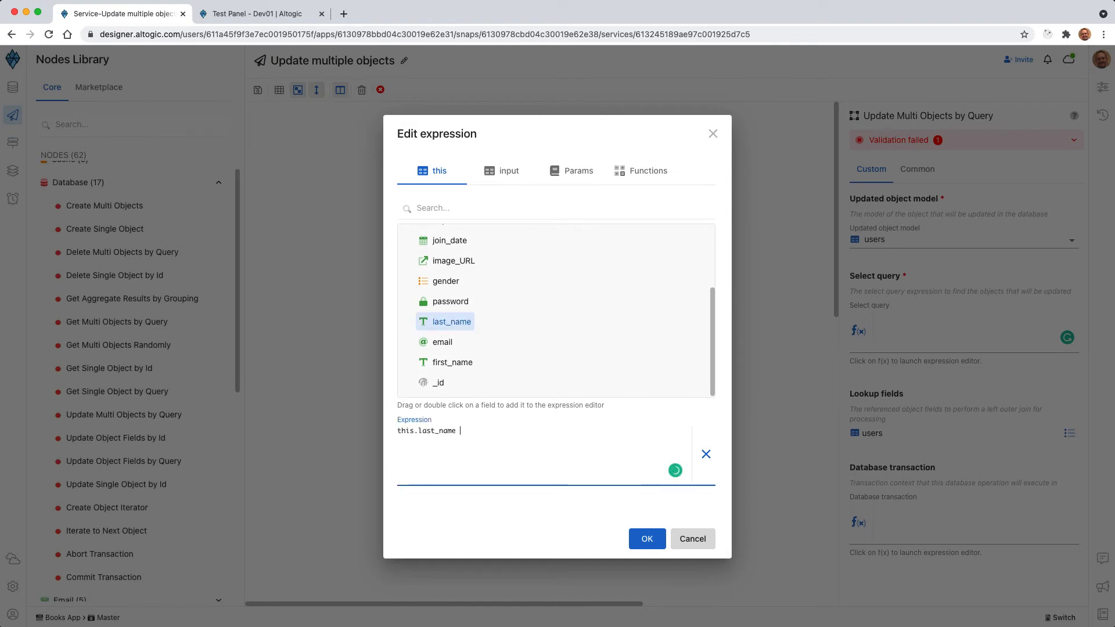
pyautogui.write("== ''")
pyautogui.hotkey('shift', 'Left')
pyautogui.write('Adams')
pyautogui.click(649, 544)
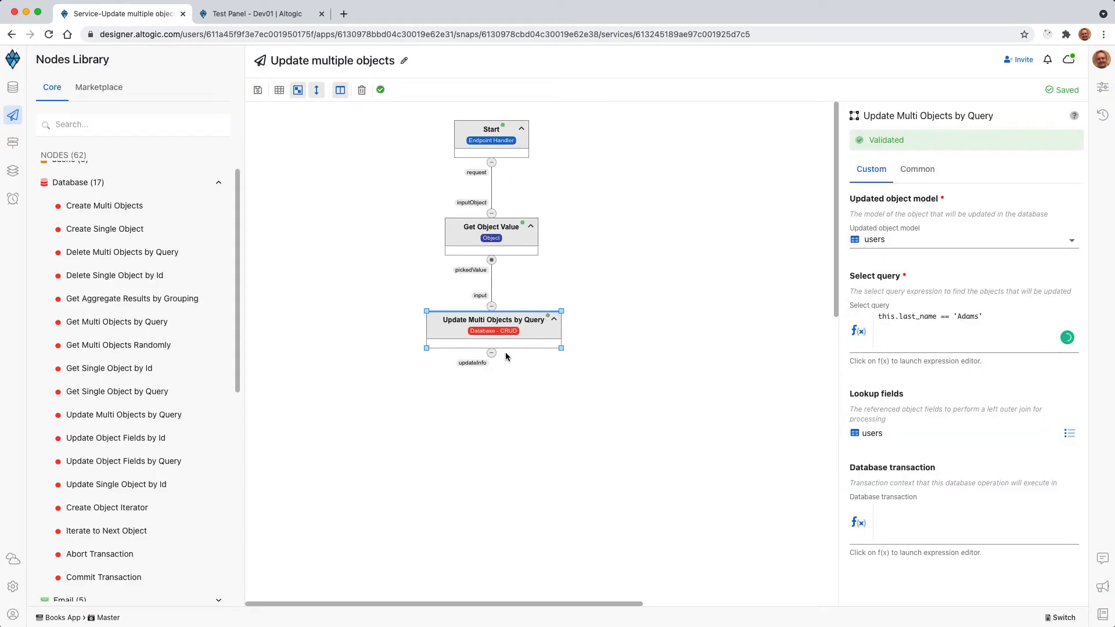
# - Add a Return Success Response node below the update node and link the updateInfo output to it
pyautogui.moveTo(239, 322); pyautogui.dragTo(237, 354)
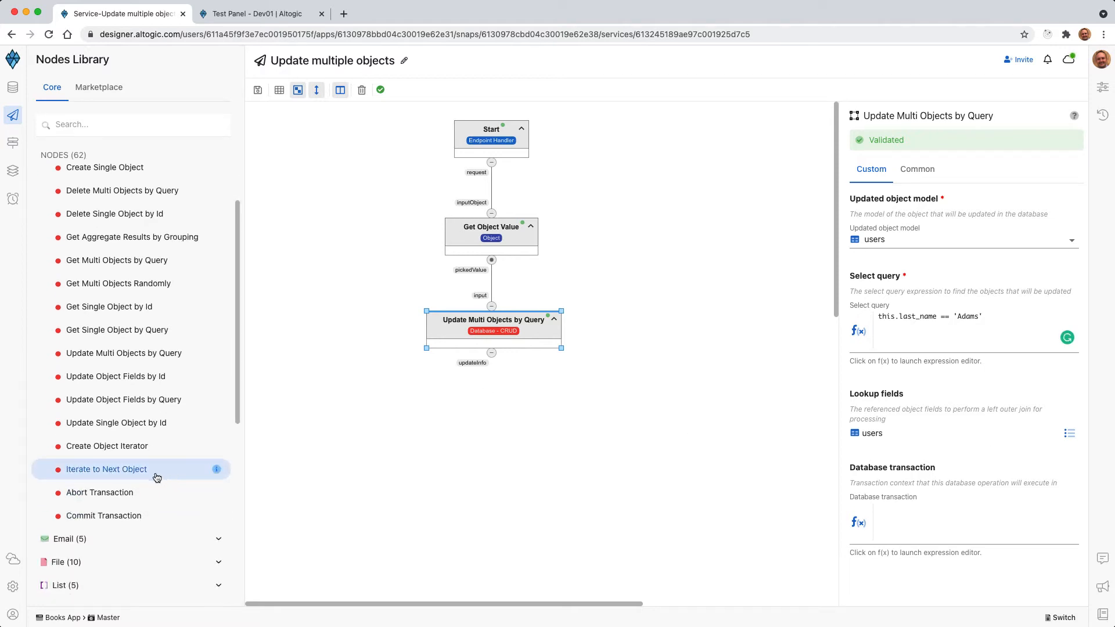
pyautogui.scroll(-10, 110, 523)
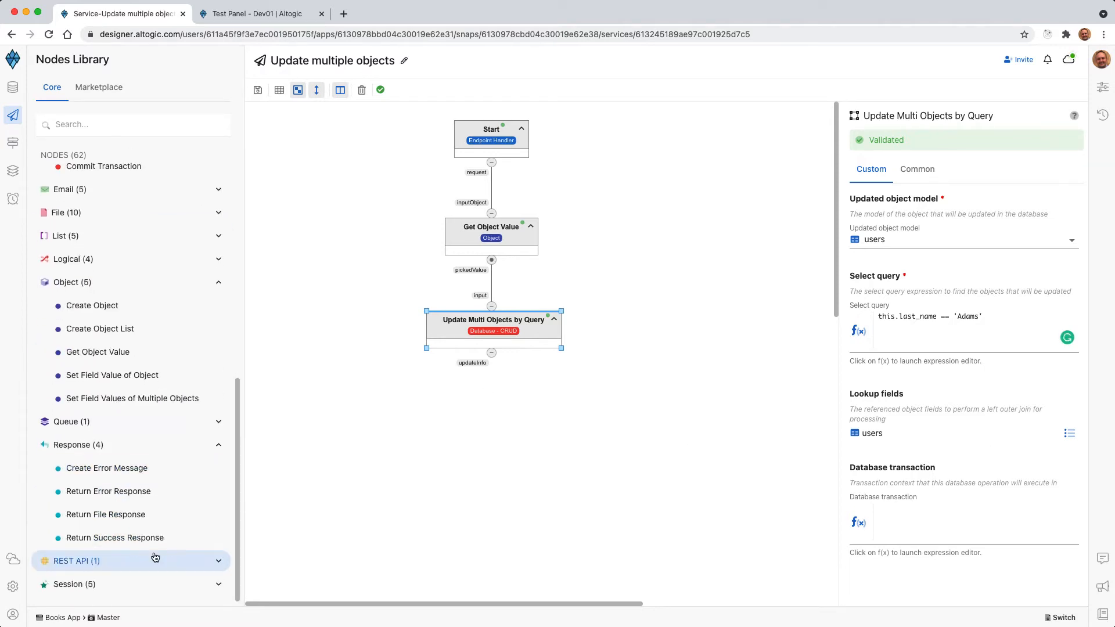
pyautogui.moveTo(127, 542); pyautogui.dragTo(487, 436)
pyautogui.moveTo(491, 352); pyautogui.dragTo(495, 430)
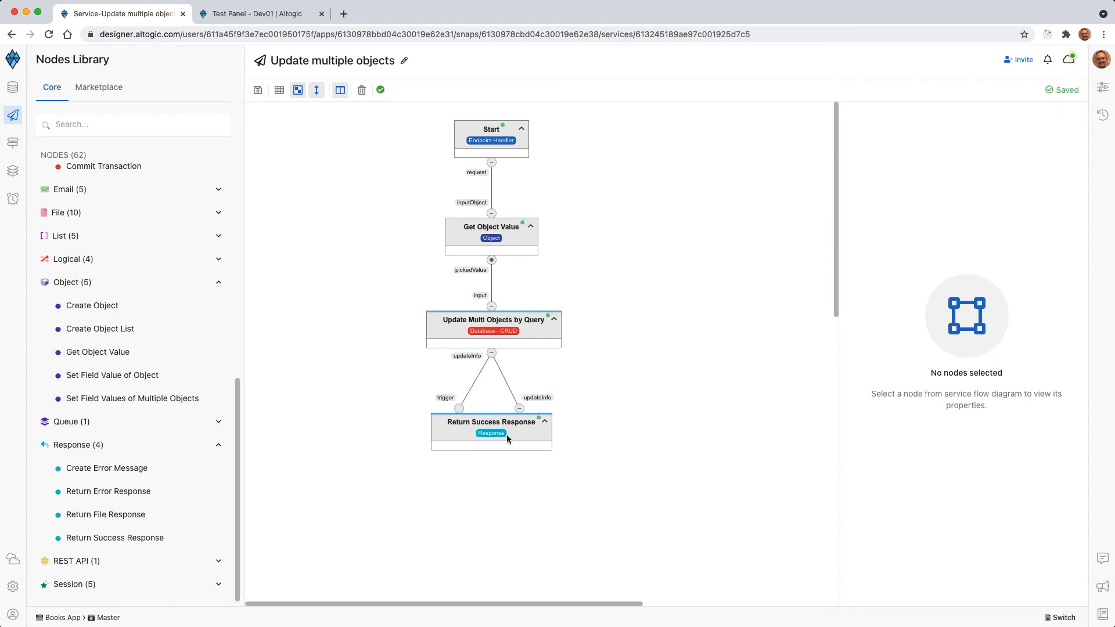
pyautogui.moveTo(507, 434); pyautogui.dragTo(508, 431)
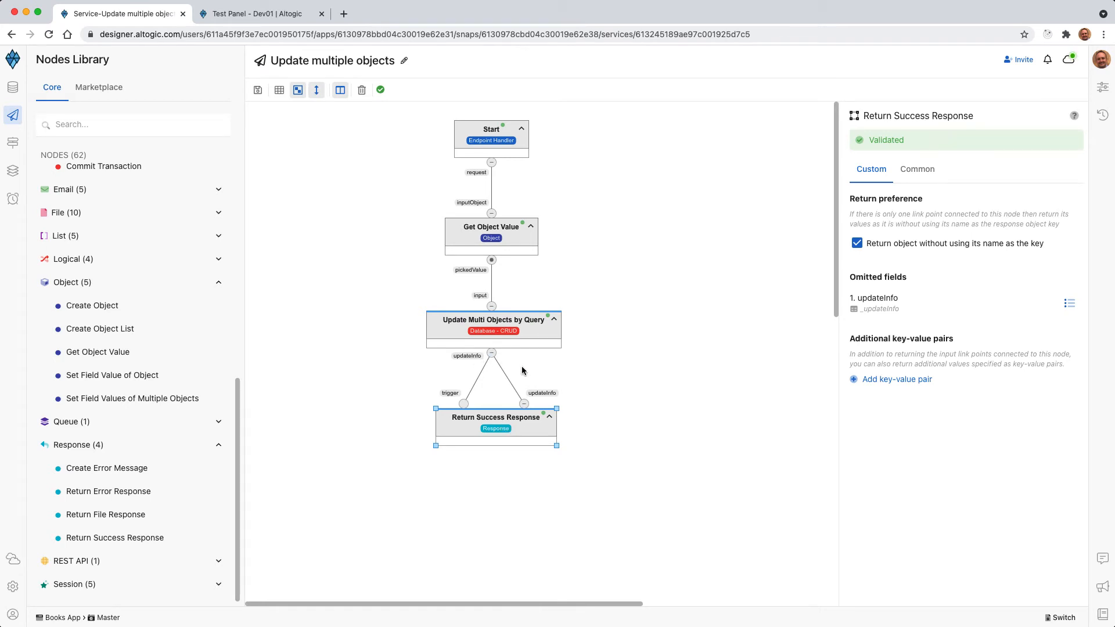
# - Open the Update multiple objects endpoint in the Test Panel and reduce its request body to the city field only
pyautogui.click(273, 22)
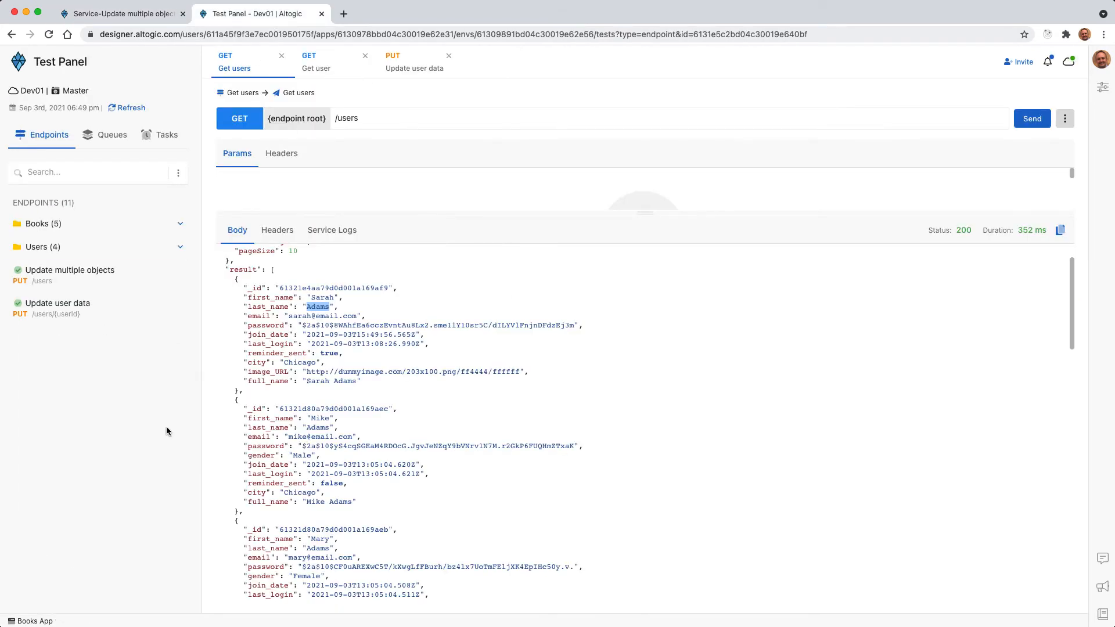
pyautogui.click(70, 281)
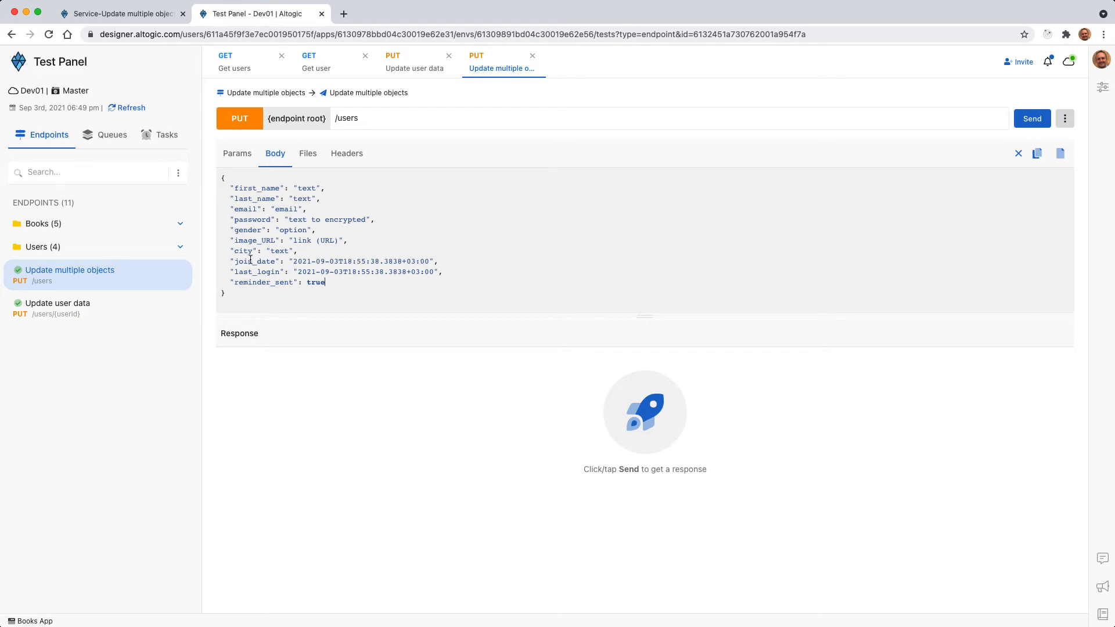
pyautogui.keyDown('shift'); pyautogui.click(223, 253); pyautogui.keyUp('shift')
pyautogui.hotkey('shift', 'Down')
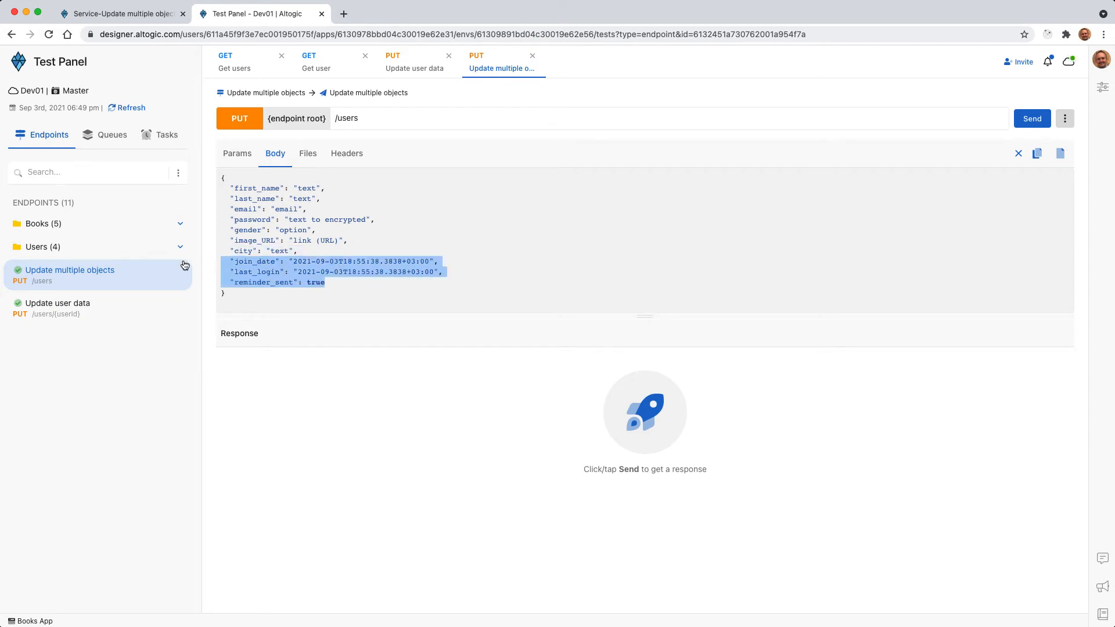
pyautogui.press('BackSpace')
pyautogui.moveTo(351, 240); pyautogui.dragTo(179, 195)
pyautogui.press('BackSpace')
pyautogui.press('BackSpace')
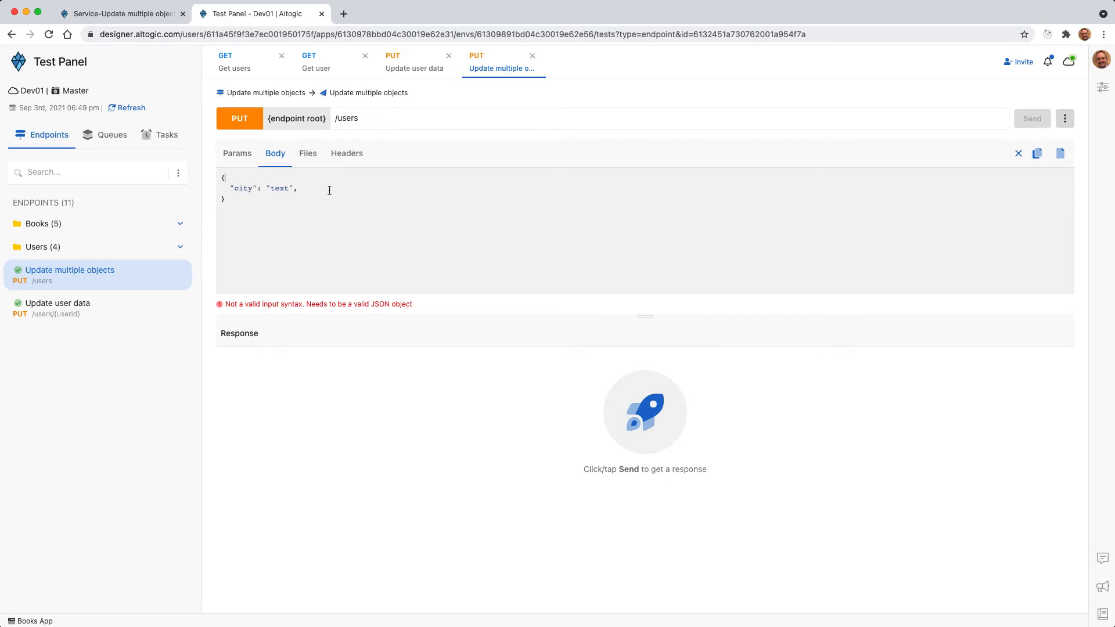
pyautogui.press('BackSpace')
# - Set the city value to "Los Angeles", send the PUT request and check the totalMatch and updated values in the response
pyautogui.doubleClick(283, 189)
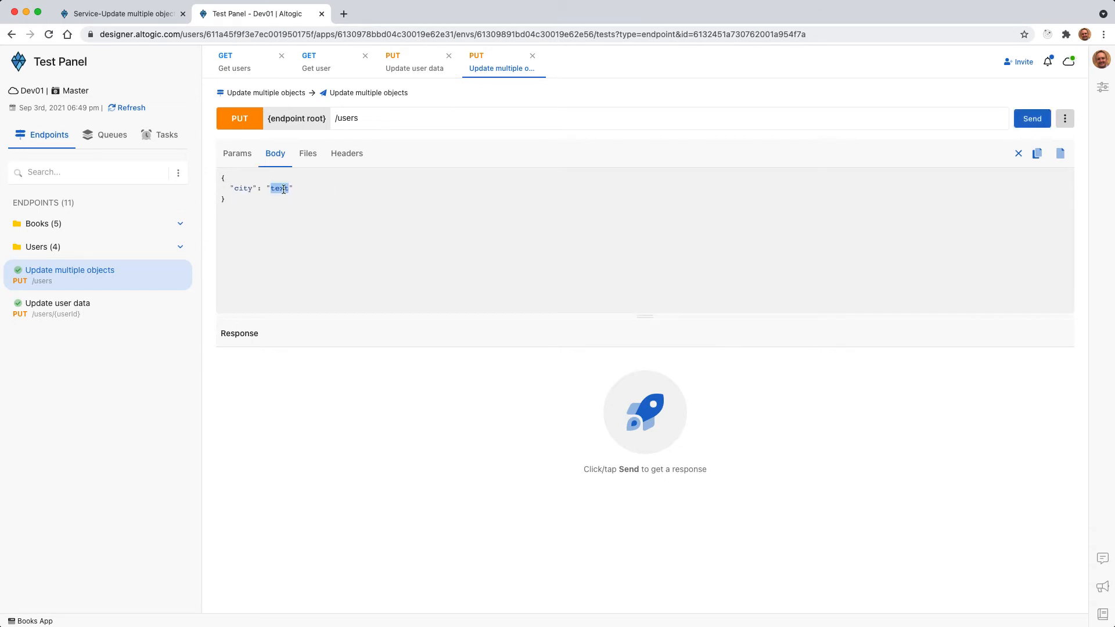
pyautogui.write('Los Angeles')
pyautogui.click(1030, 122)
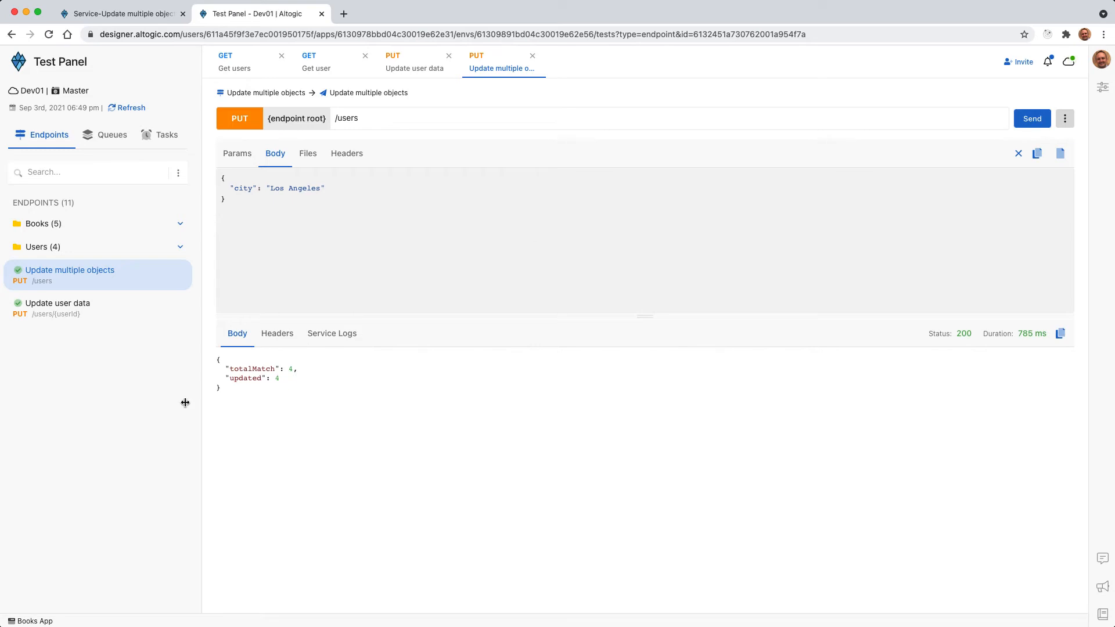
pyautogui.moveTo(234, 386); pyautogui.dragTo(290, 384)
pyautogui.tripleClick(265, 372)
pyautogui.tripleClick(251, 381)
# - Resend the Get users request and check the city values of the first four user records
pyautogui.click(252, 70)
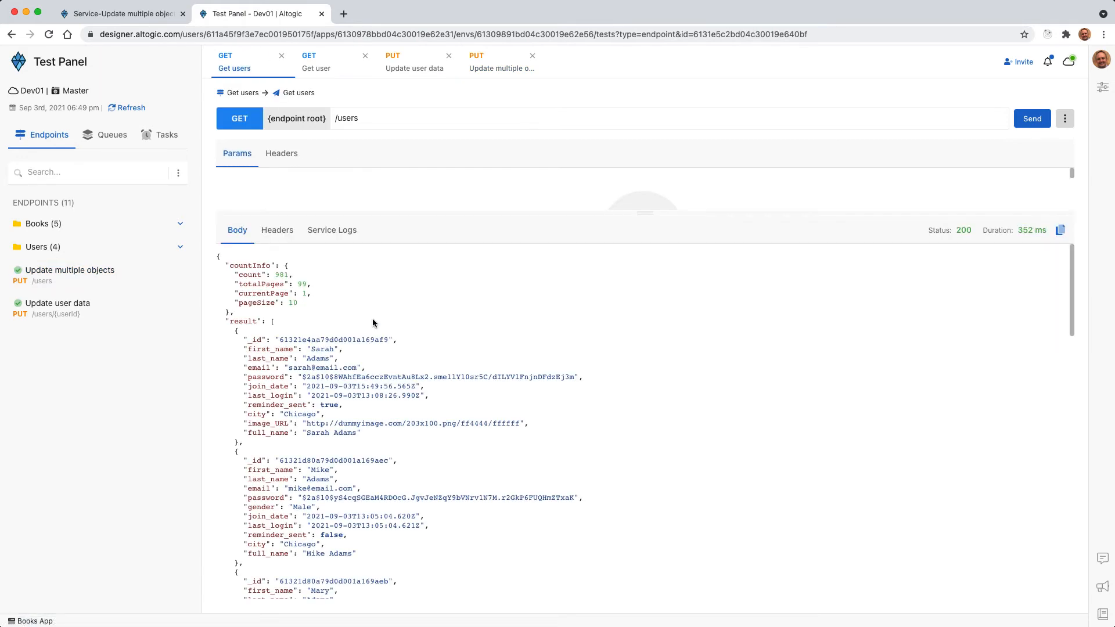
pyautogui.click(1025, 122)
pyautogui.click(1025, 121)
pyautogui.moveTo(285, 414); pyautogui.dragTo(341, 414)
pyautogui.scroll(-3, 357, 413)
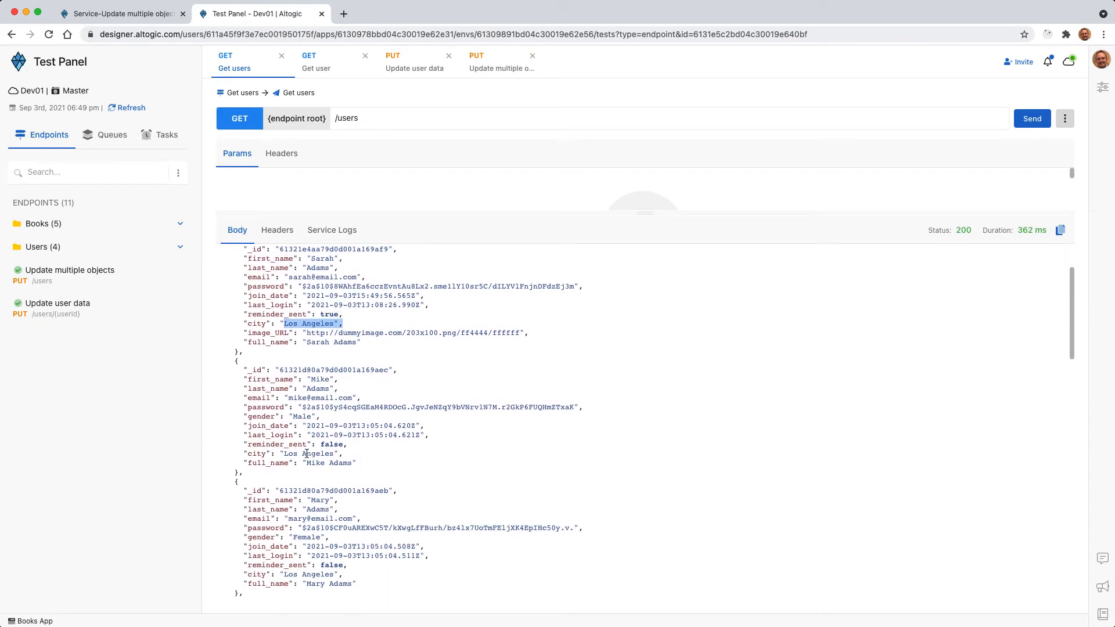
pyautogui.moveTo(275, 453); pyautogui.dragTo(343, 454)
pyautogui.scroll(-2, 343, 456)
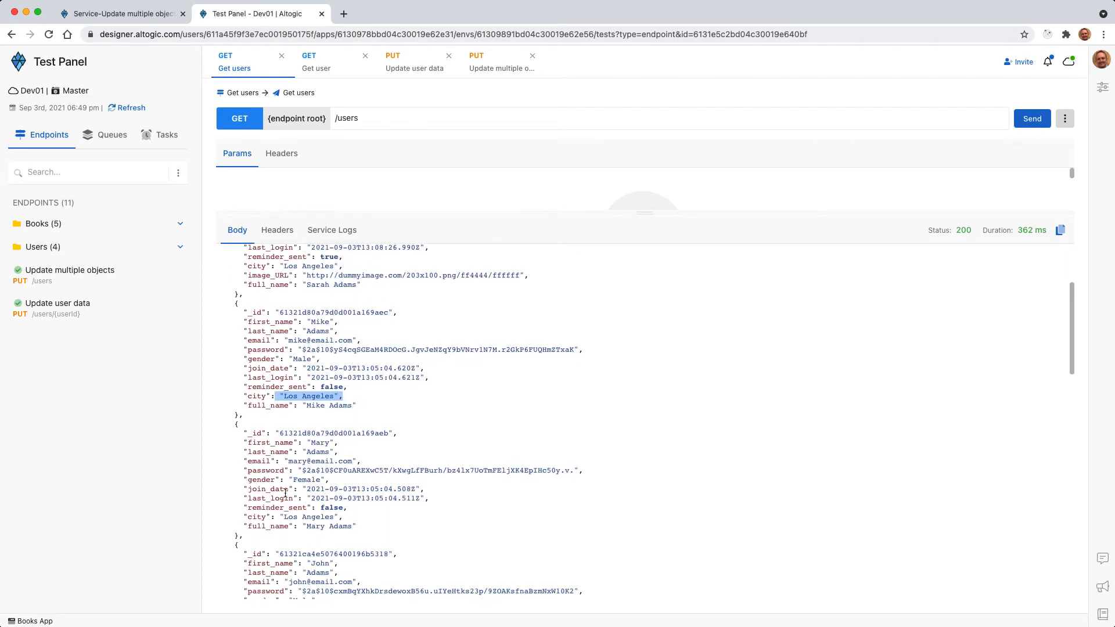
pyautogui.moveTo(280, 517); pyautogui.dragTo(347, 517)
pyautogui.scroll(-2, 352, 514)
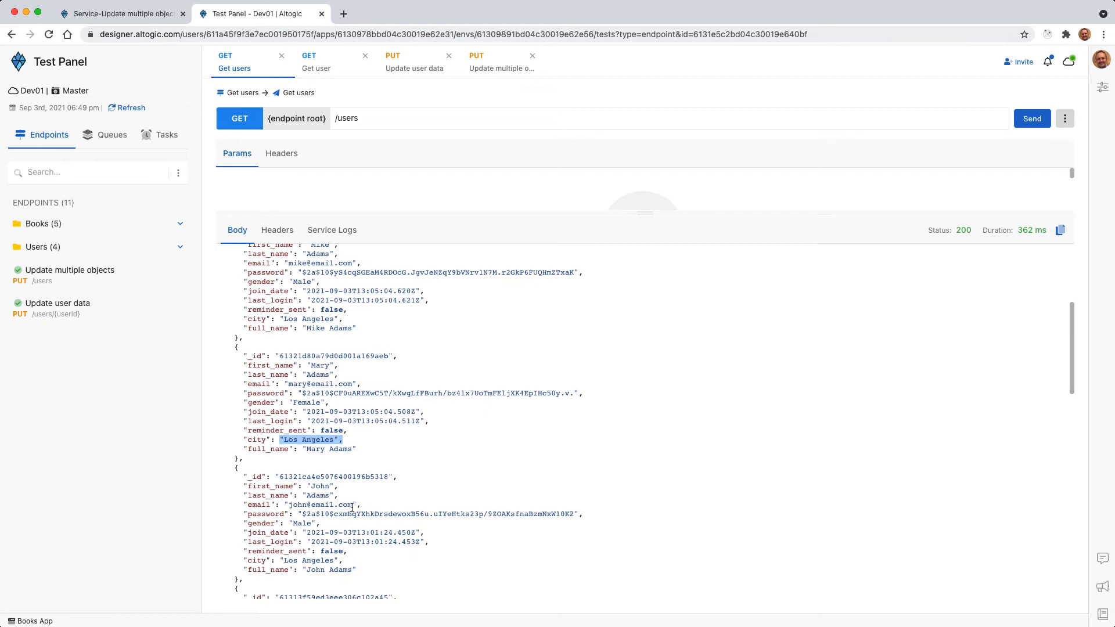
pyautogui.click(325, 486)
pyautogui.moveTo(283, 563); pyautogui.dragTo(349, 563)
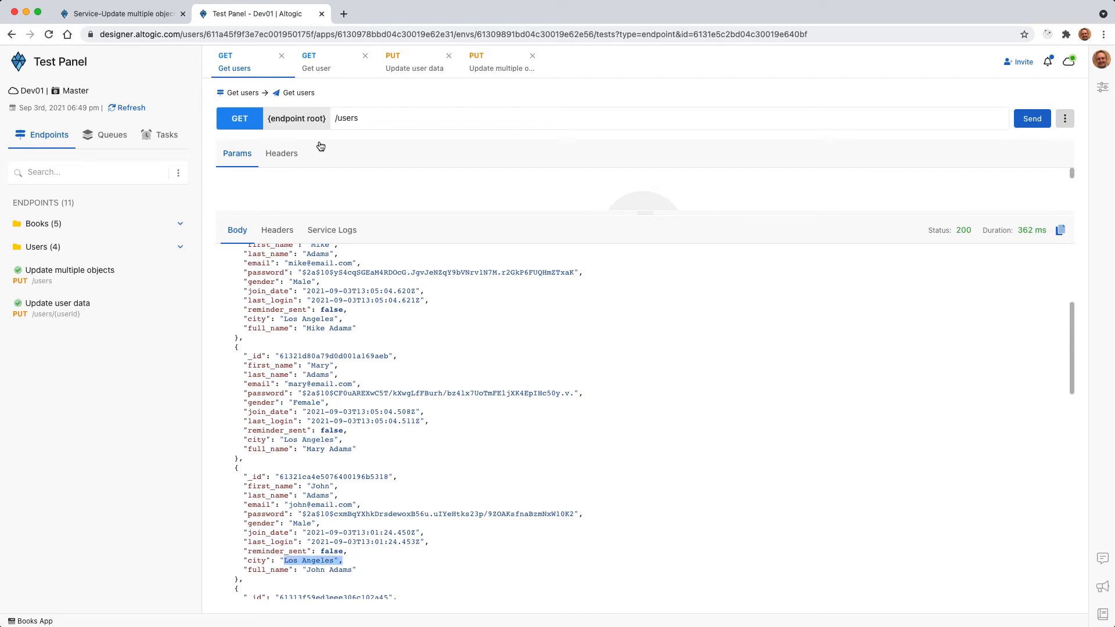
# - Review the select query of the Update Multi Objects by Query node and the database nodes available in the library
pyautogui.click(146, 16)
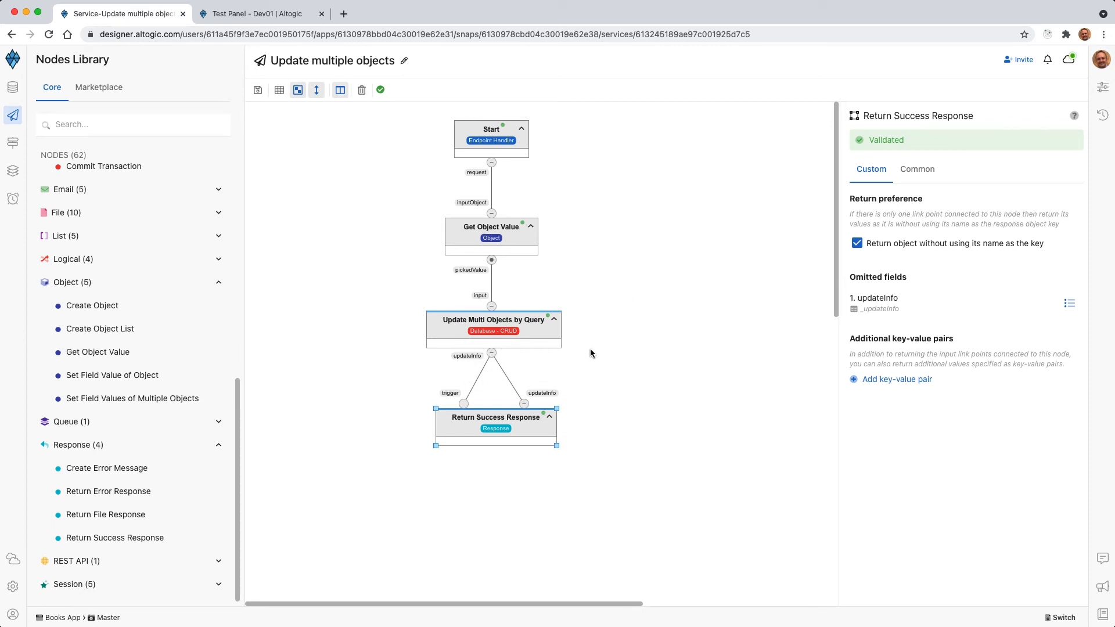
pyautogui.click(497, 335)
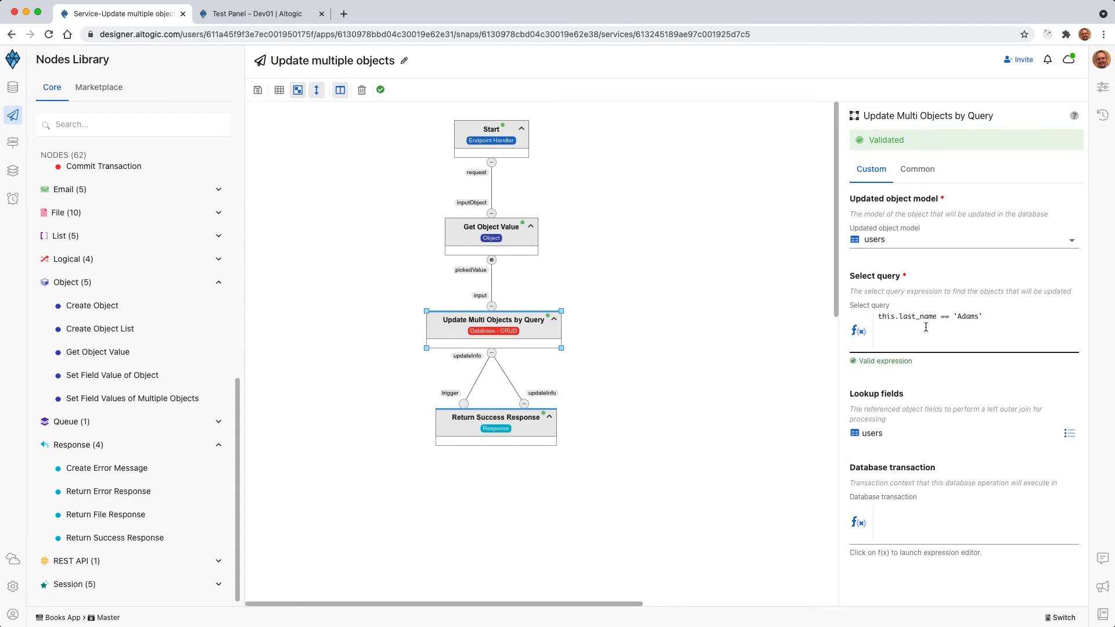
pyautogui.click(612, 319)
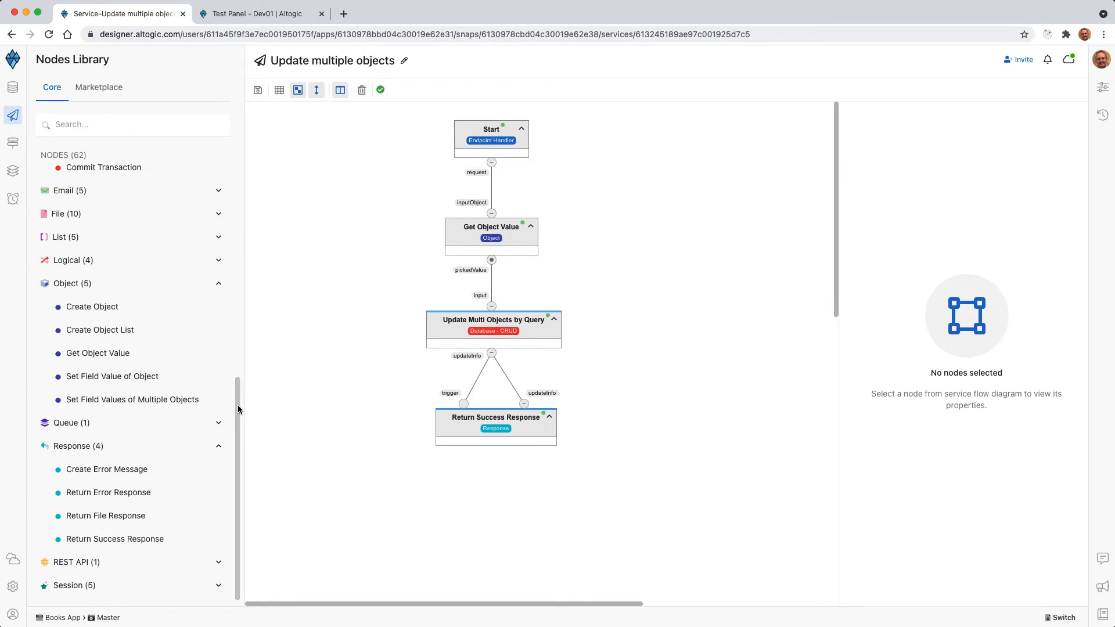
pyautogui.moveTo(239, 405); pyautogui.dragTo(235, 216)
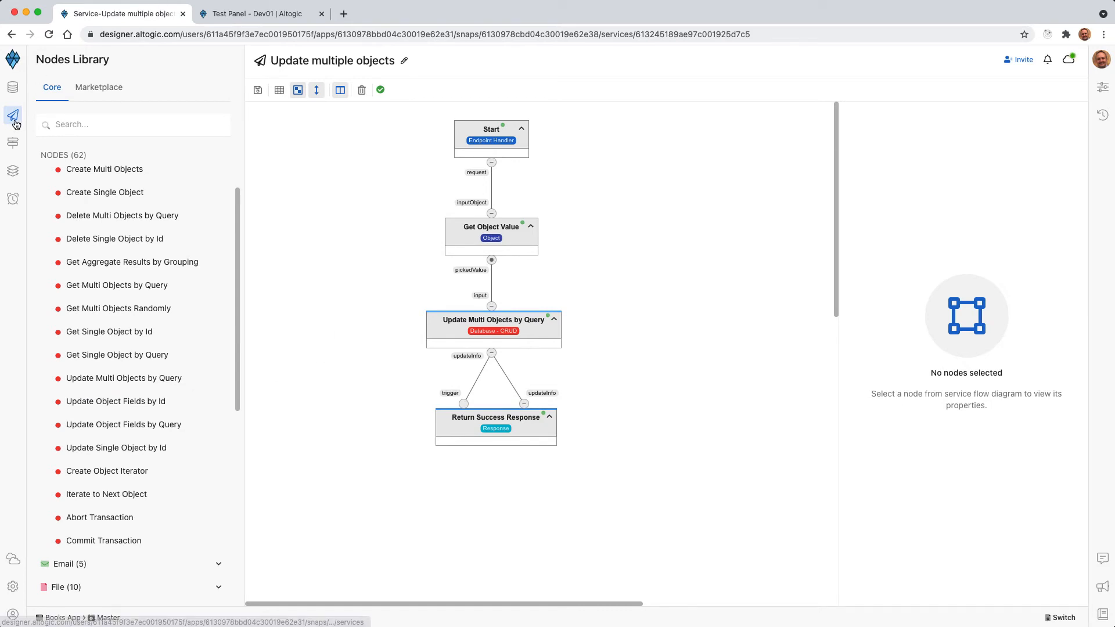
# - Start a new endpoint named "Update user object" with method PUT and path /users/v2/{userId}
pyautogui.click(13, 142)
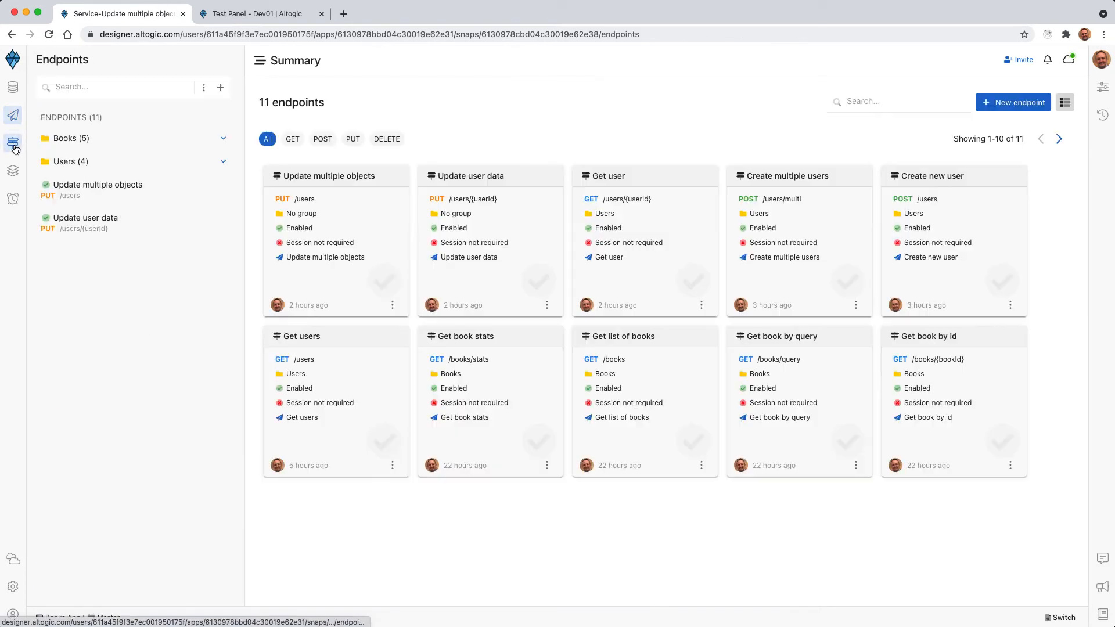
pyautogui.click(1007, 108)
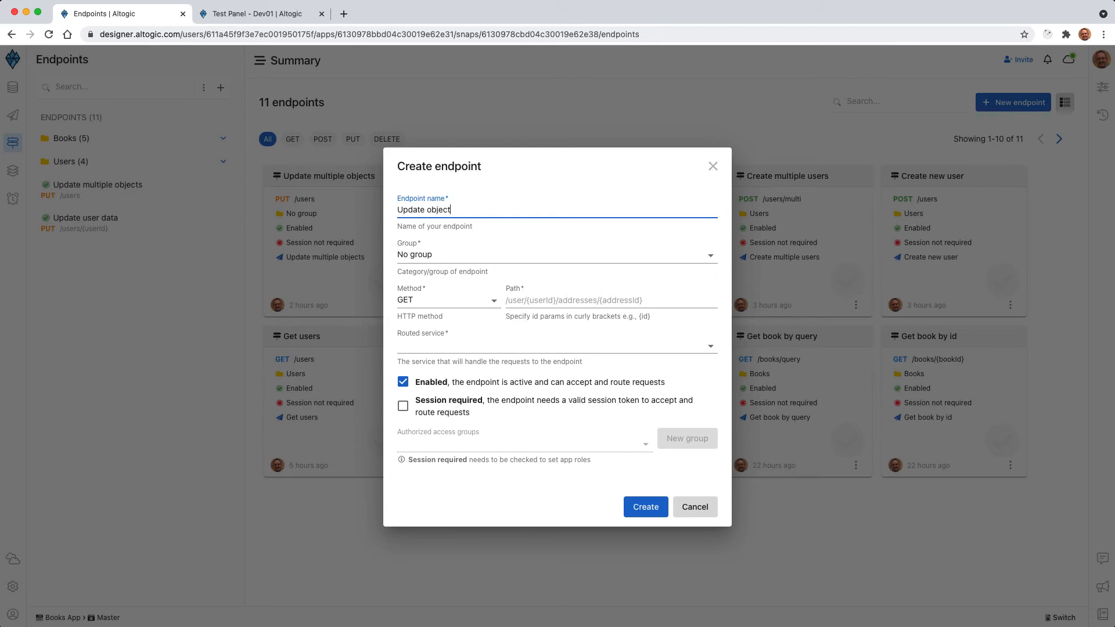
pyautogui.write('Update user o')
pyautogui.click(417, 297)
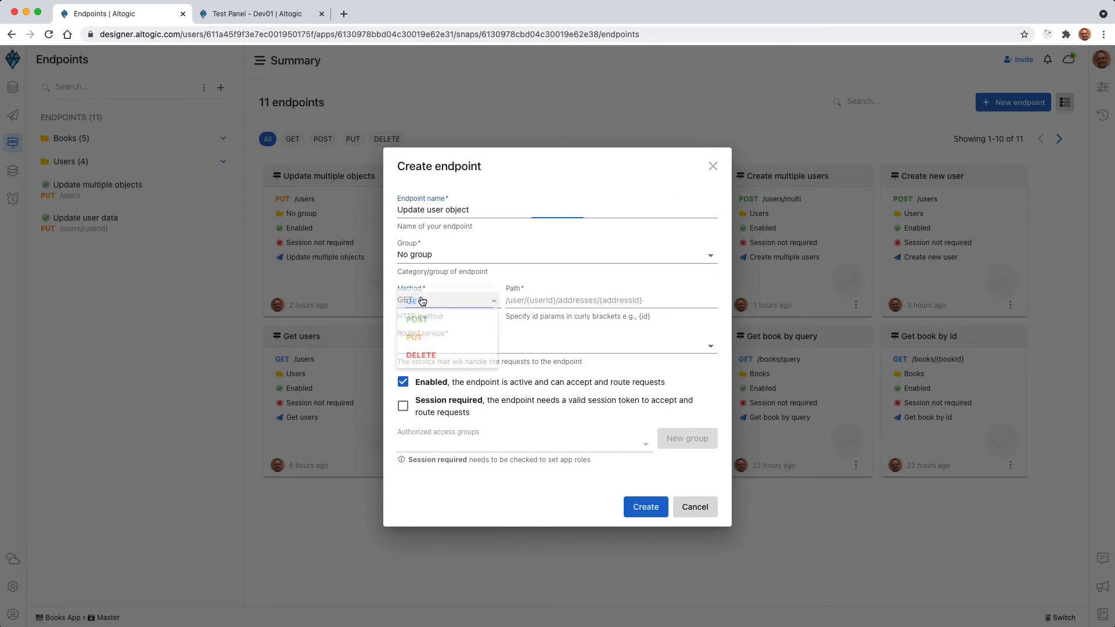
pyautogui.click(421, 339)
pyautogui.click(548, 298)
pyautogui.write('/users/v2/{userId')
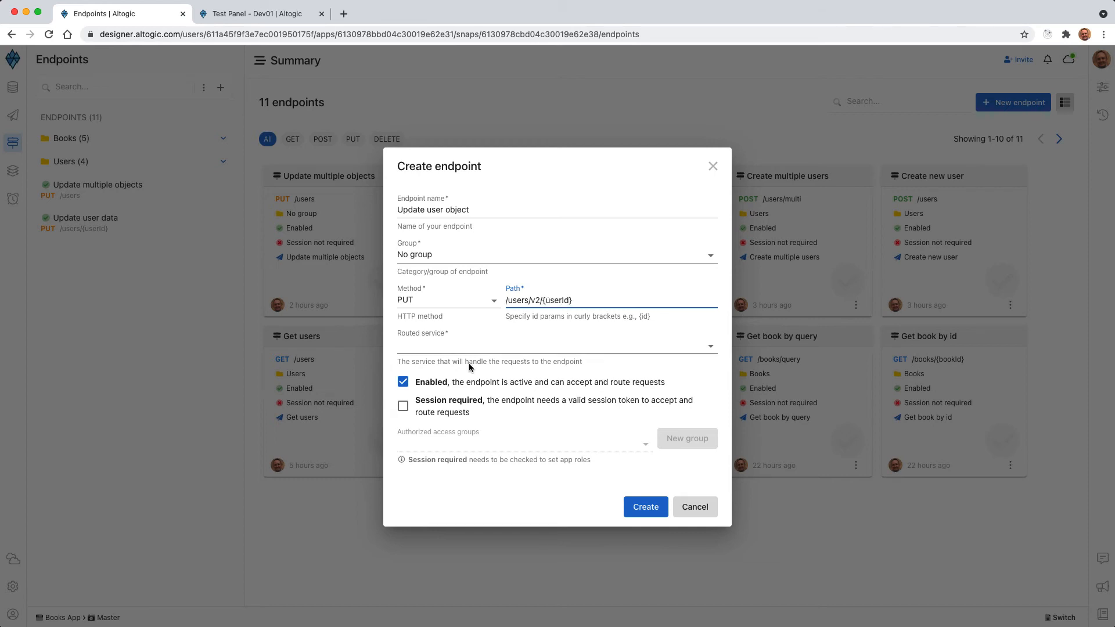
# - Add a new routed service named "Update user object v2" and create the endpoint
pyautogui.click(484, 347)
pyautogui.scroll(-2, 480, 484)
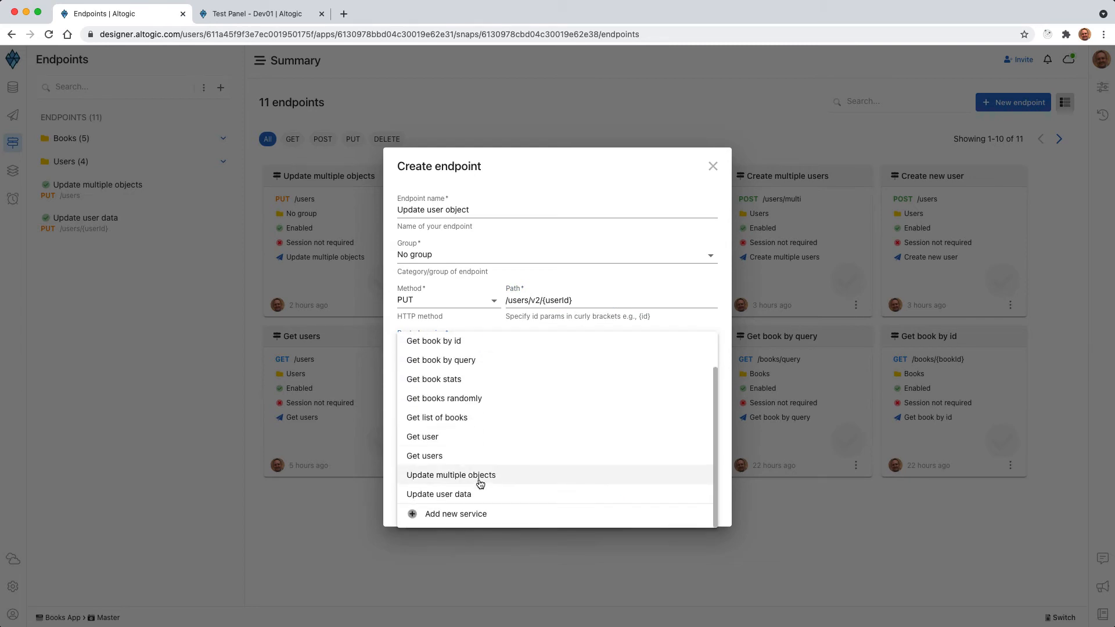
pyautogui.click(473, 521)
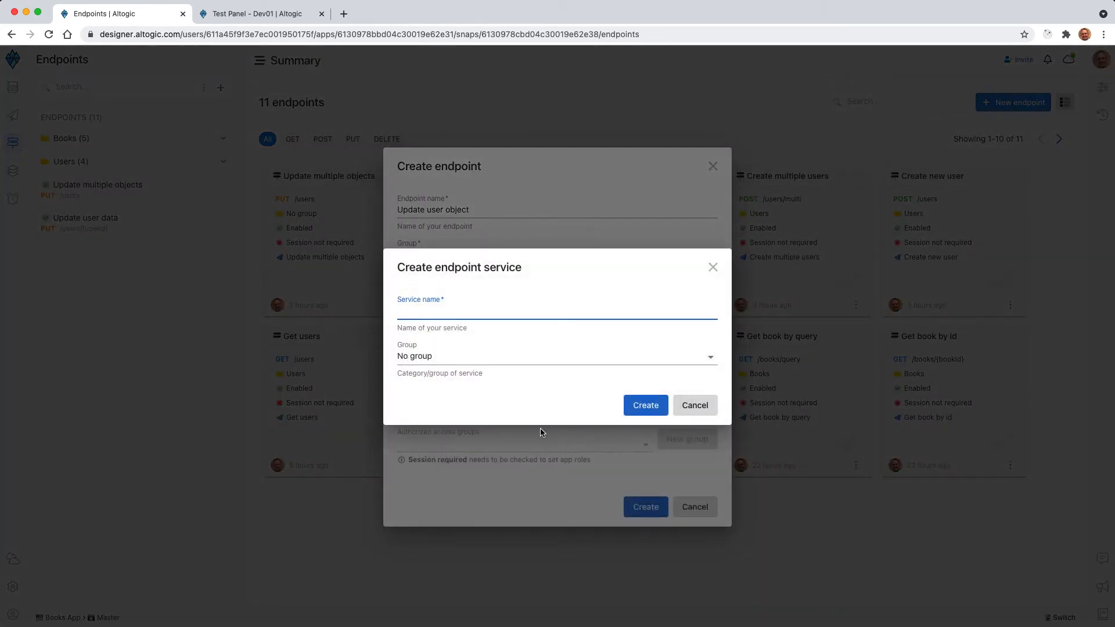
pyautogui.write('Updage  user')
pyautogui.click(650, 401)
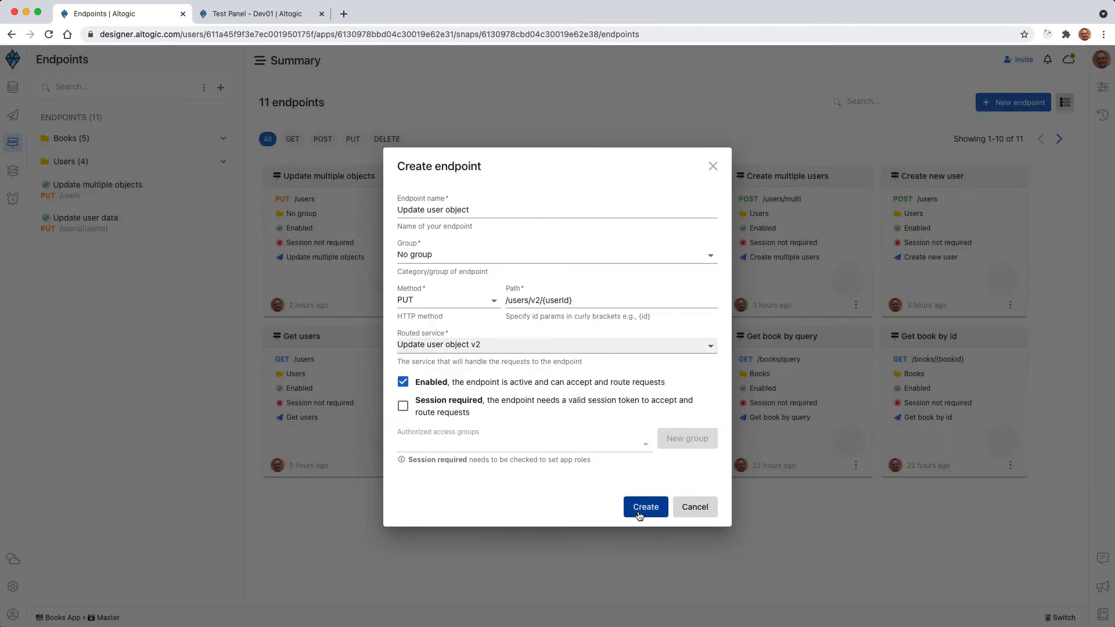
pyautogui.click(638, 511)
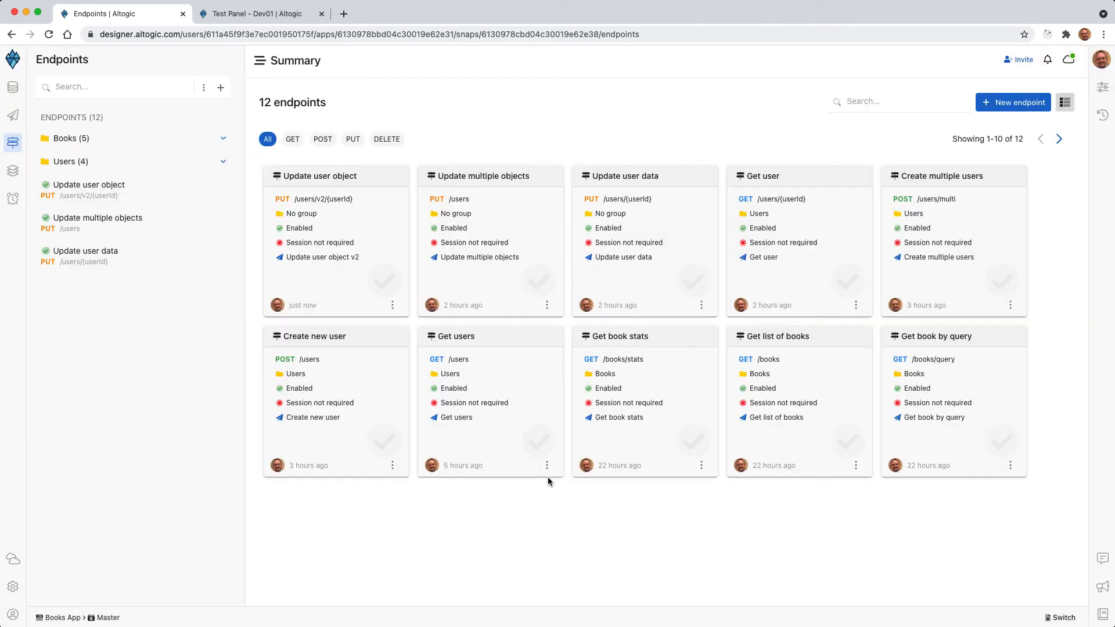
# - Open the Update user object v2 service and add an Update Object Fields by Id node below Start
pyautogui.click(331, 257)
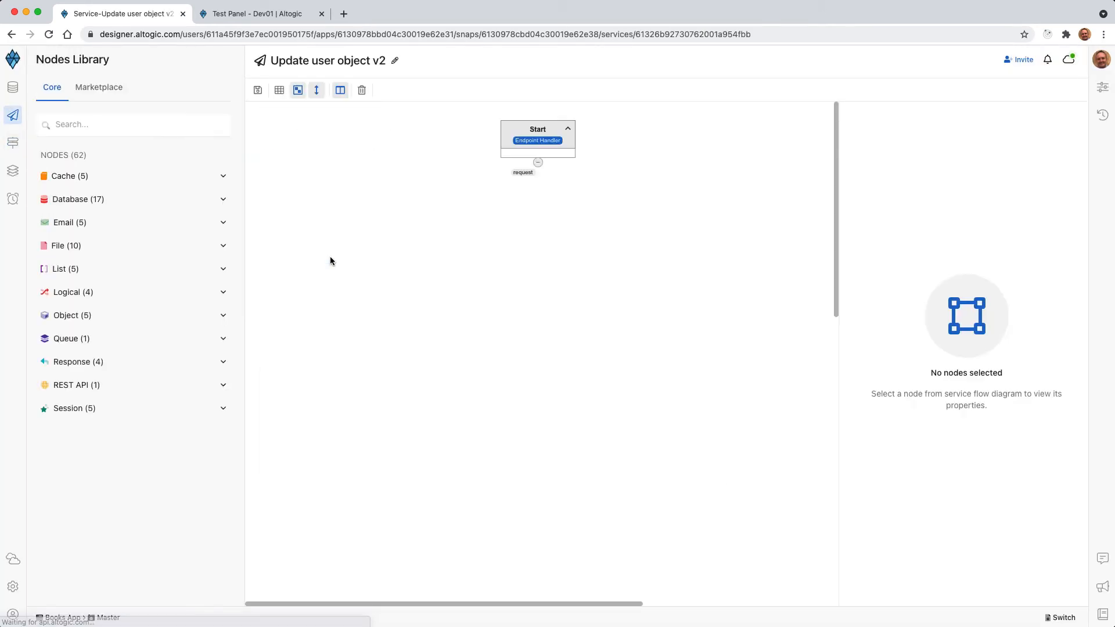
pyautogui.click(540, 145)
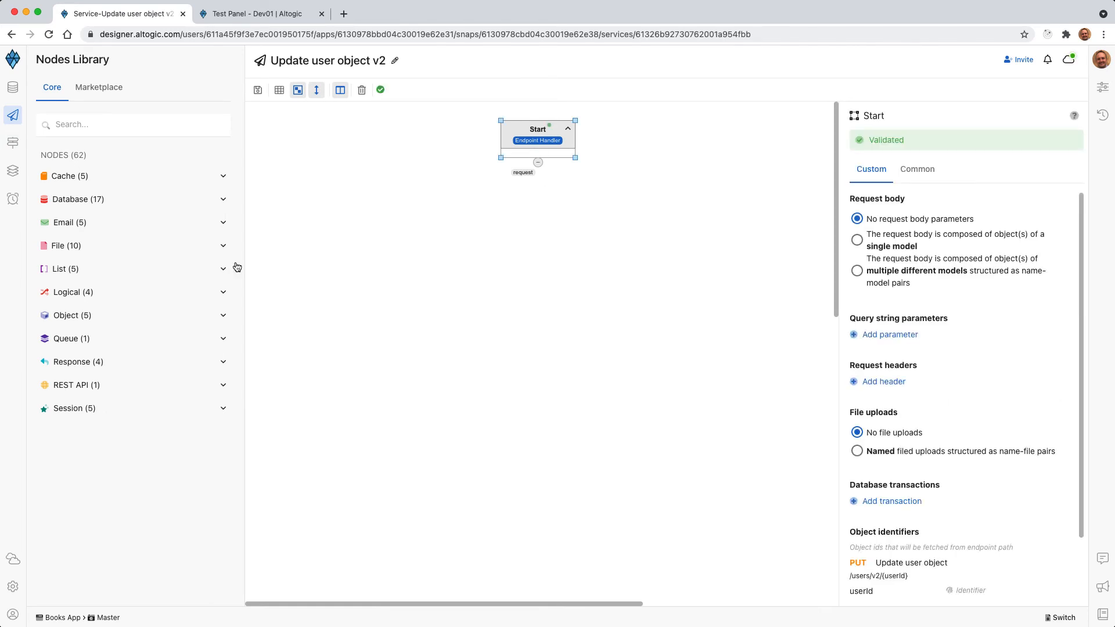
pyautogui.click(96, 202)
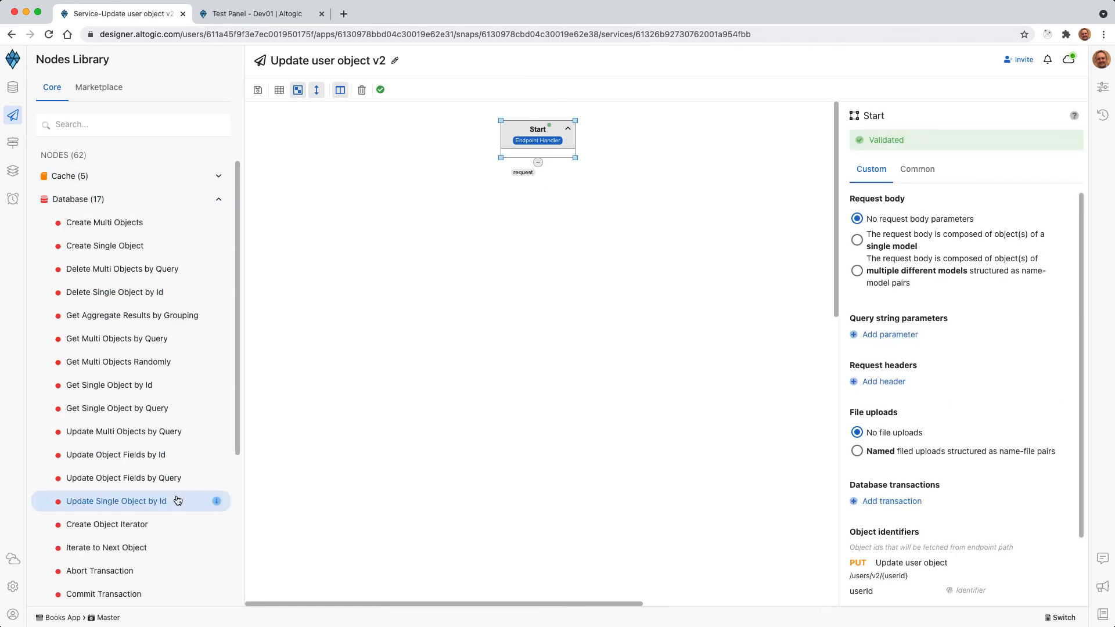
pyautogui.scroll(-2, 128, 500)
pyautogui.moveTo(113, 400); pyautogui.dragTo(538, 284)
pyautogui.click(548, 149)
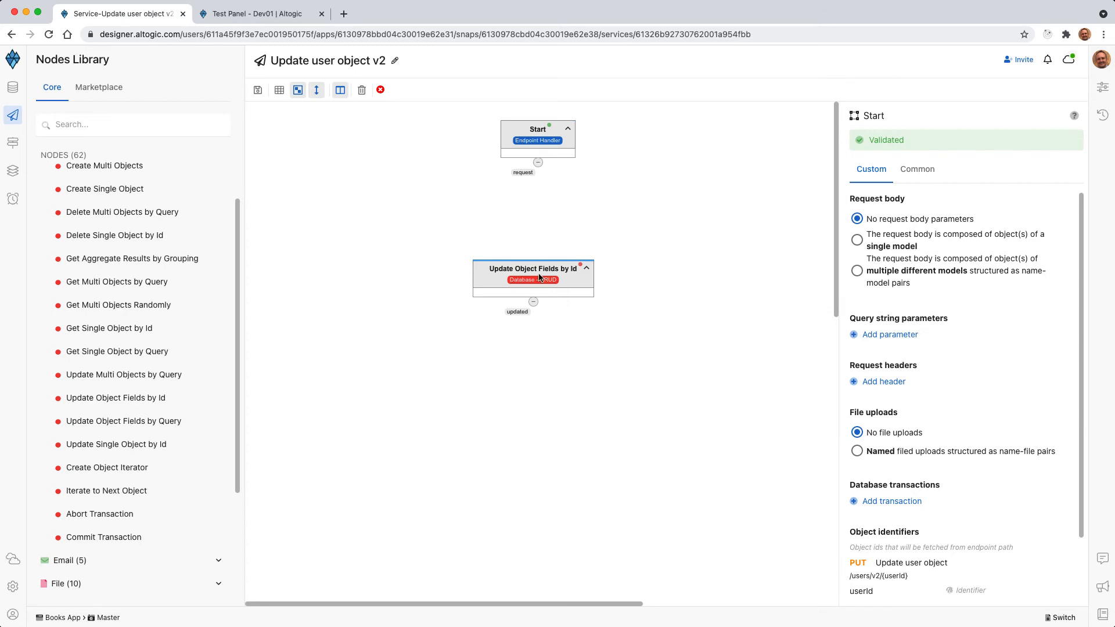
# - Reposition the Update Object Fields by Id node under Start and link the request output to it
pyautogui.moveTo(540, 278); pyautogui.dragTo(563, 283)
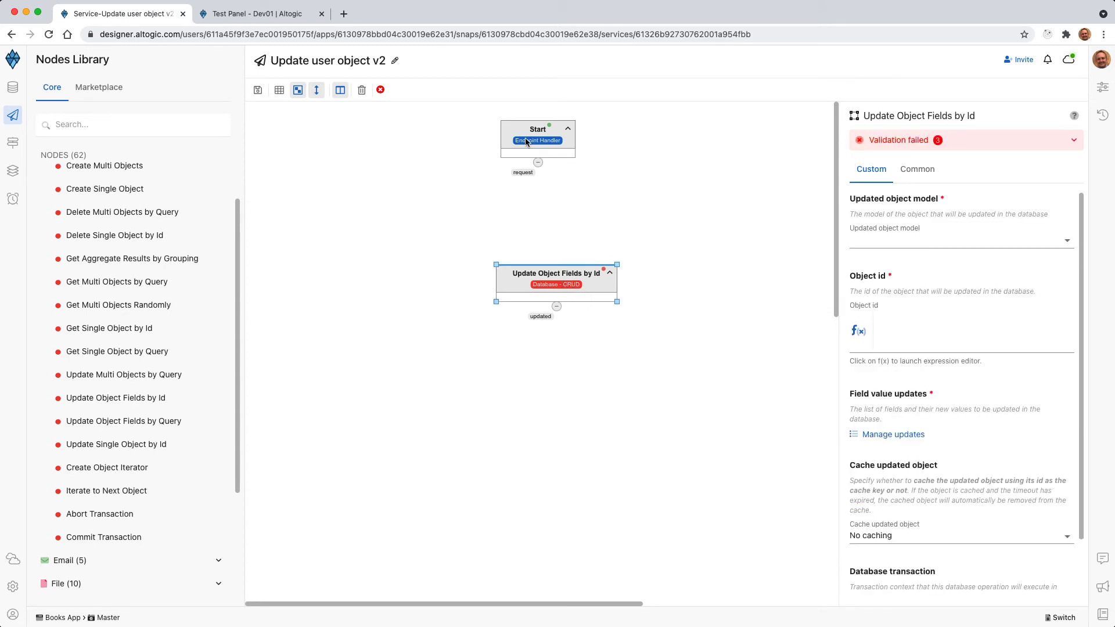
pyautogui.click(529, 143)
pyautogui.moveTo(552, 290); pyautogui.dragTo(550, 253)
pyautogui.moveTo(537, 162); pyautogui.dragTo(540, 260)
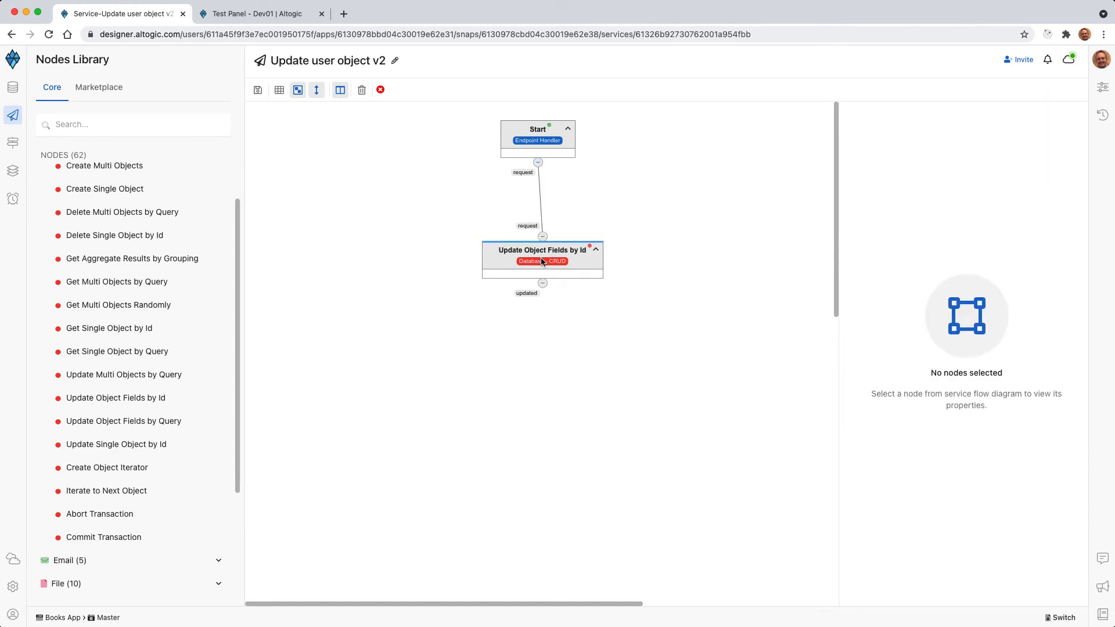
# - Set the update node's updated object model to users and its object id expression to request.ids.userId
pyautogui.click(560, 263)
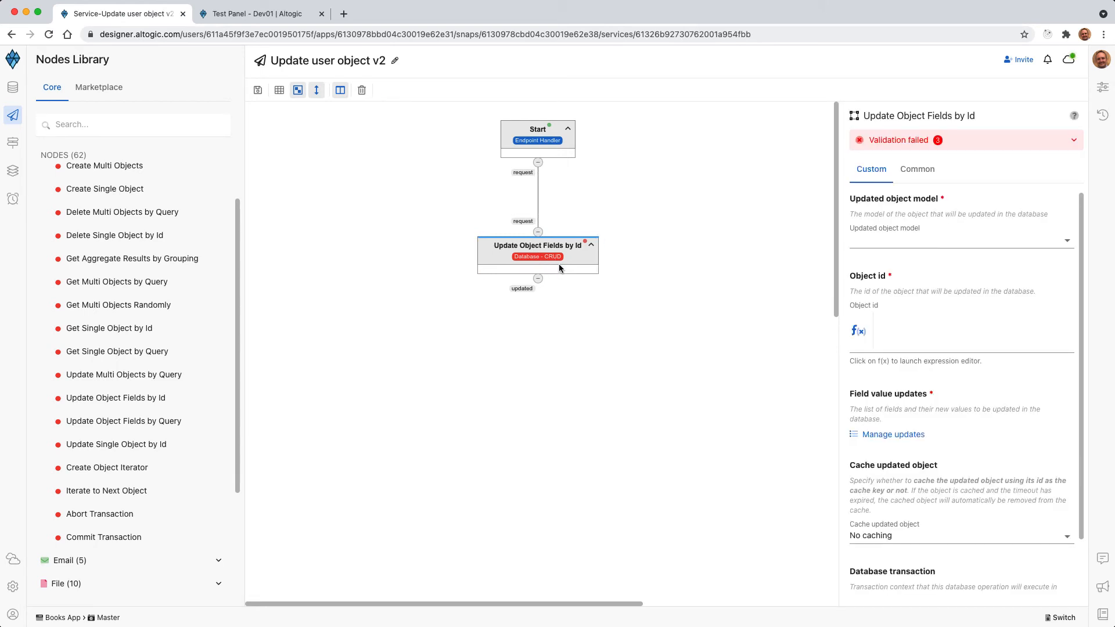
pyautogui.click(877, 244)
pyautogui.click(884, 280)
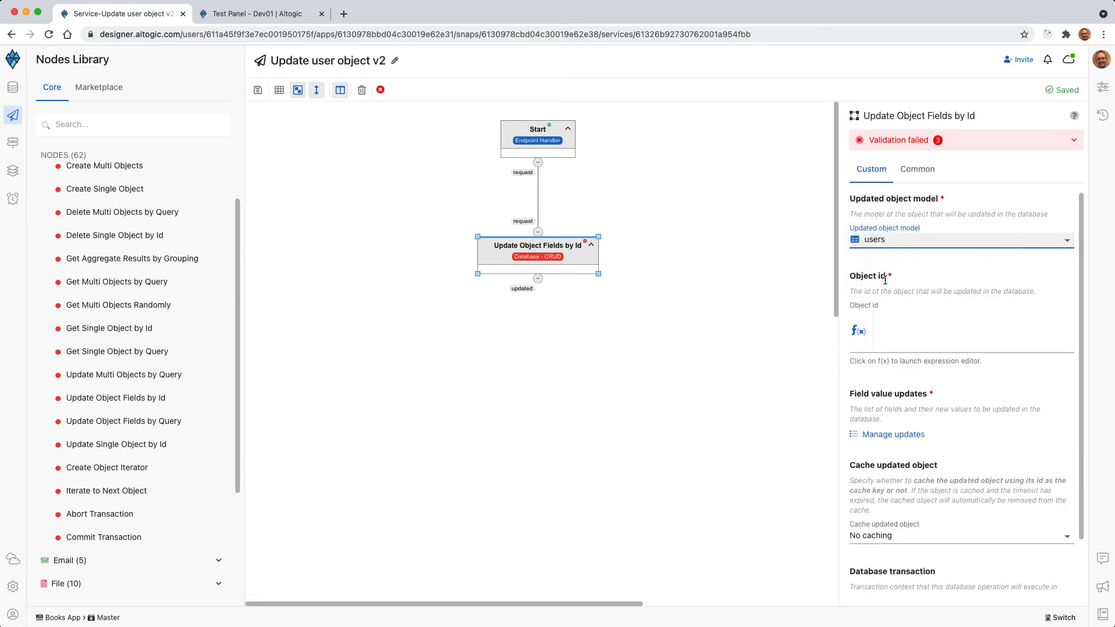
pyautogui.click(858, 332)
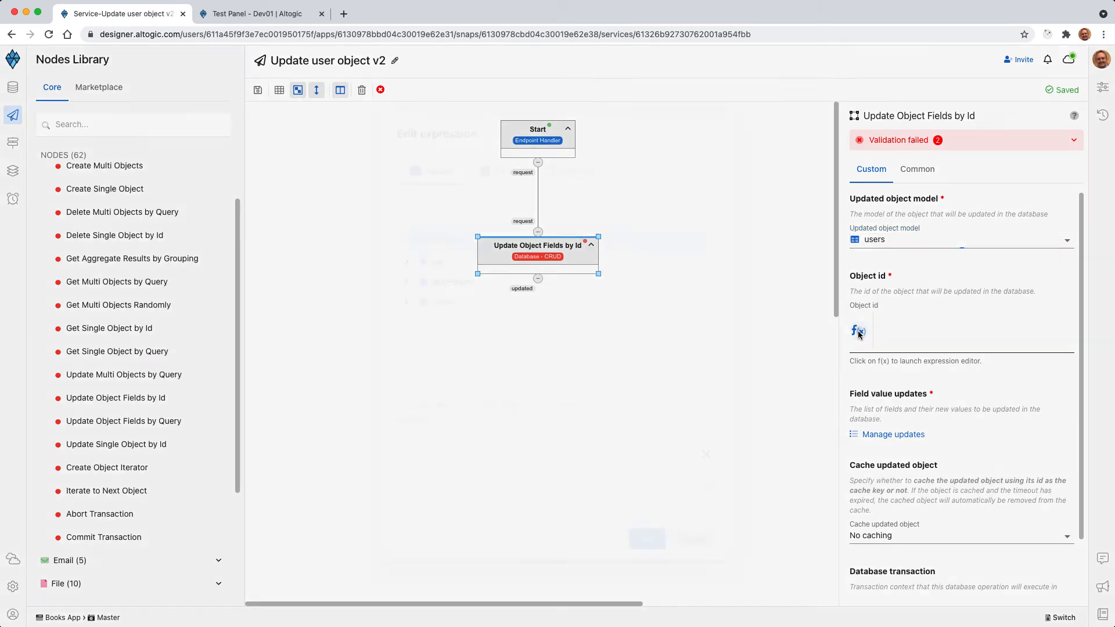
pyautogui.click(406, 263)
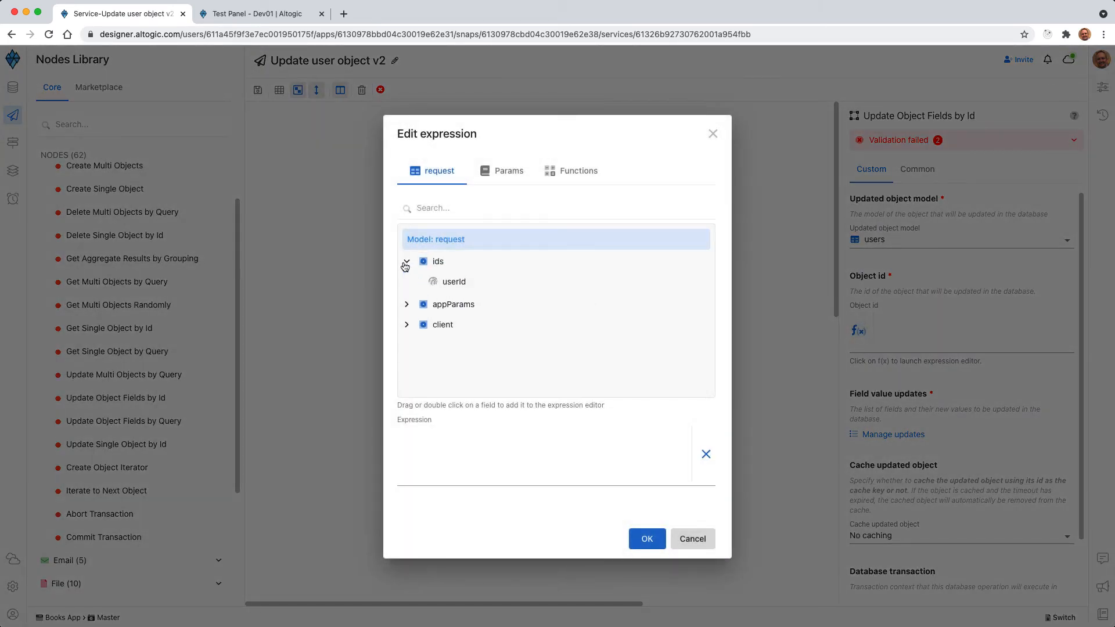
pyautogui.doubleClick(454, 282)
pyautogui.click(651, 539)
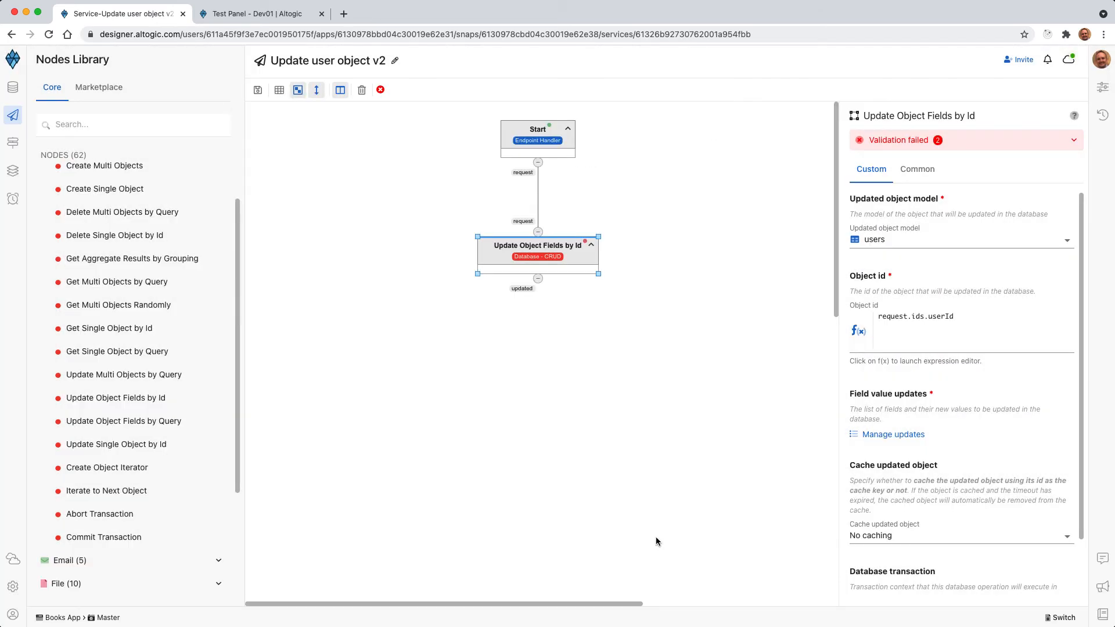
pyautogui.scroll(-2, 930, 411)
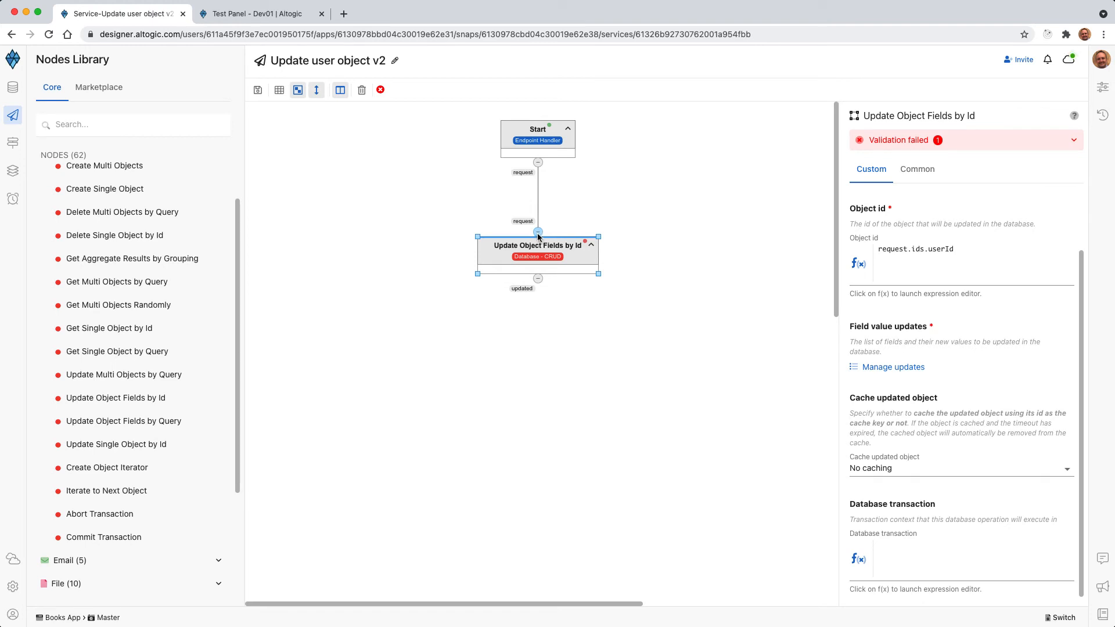
# - Add the city field to the update node's field value updates and set its value expression to 'London'
pyautogui.click(891, 367)
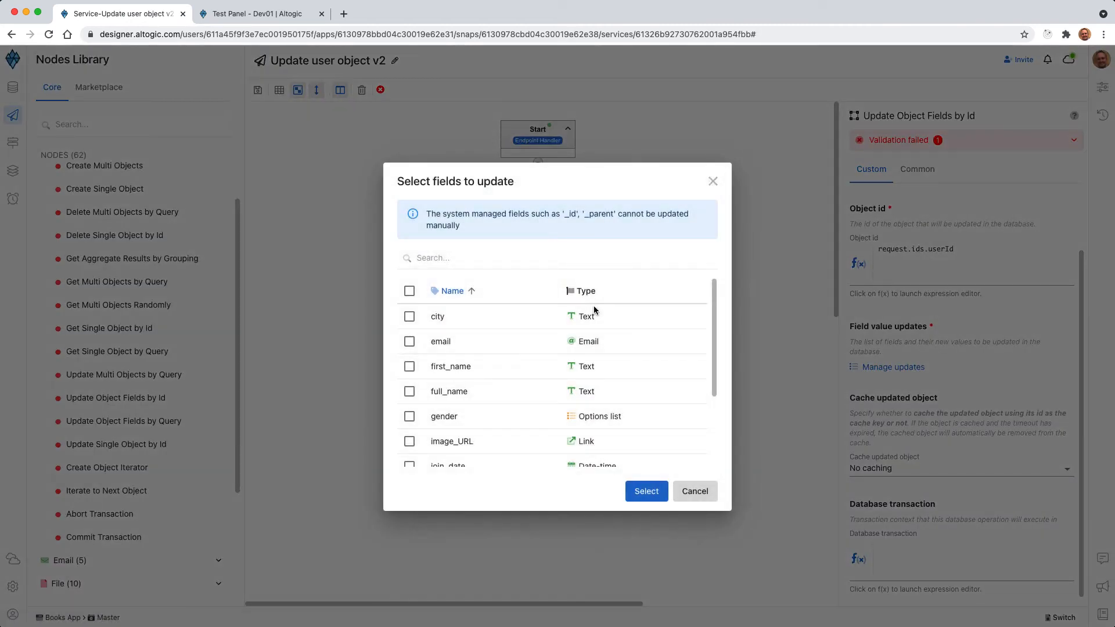
pyautogui.scroll(-3, 671, 334)
pyautogui.scroll(5, 668, 339)
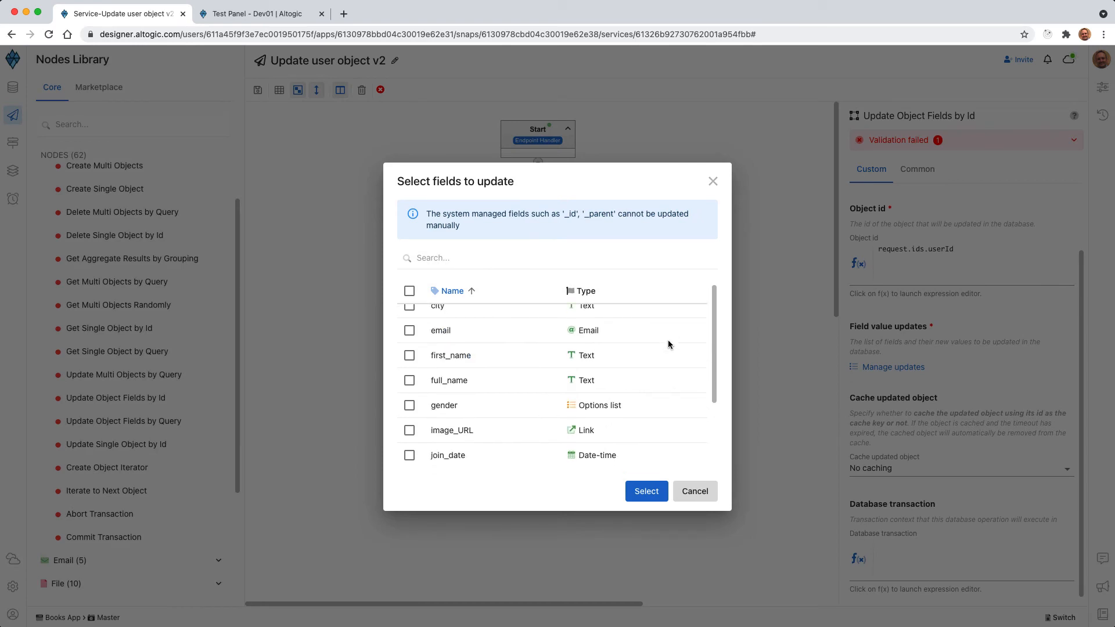
pyautogui.click(409, 324)
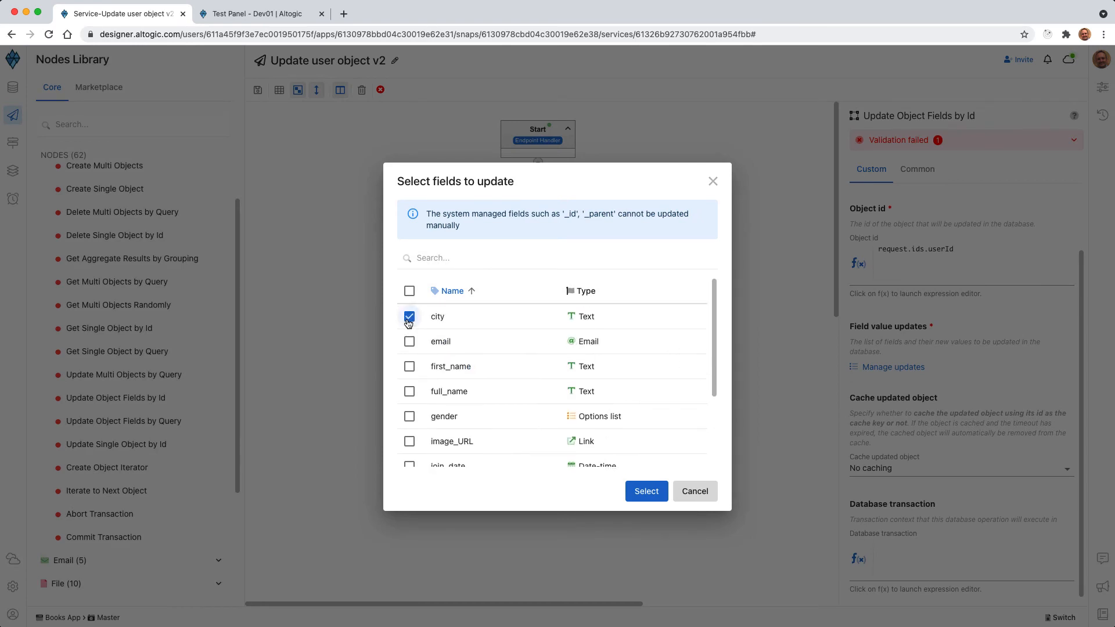
pyautogui.click(646, 491)
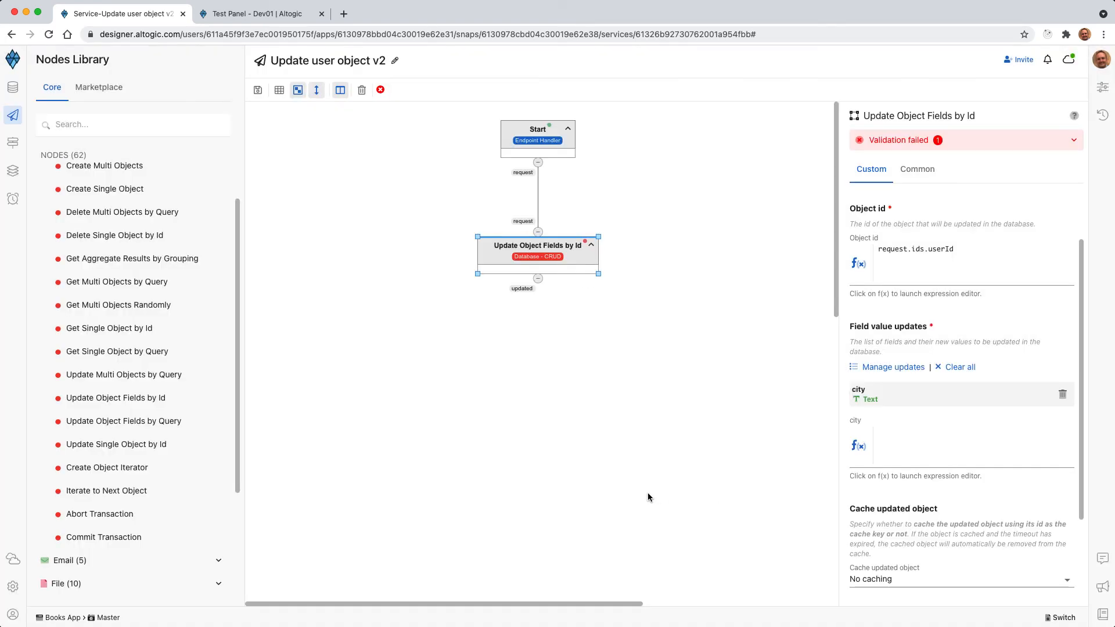
pyautogui.click(913, 446)
pyautogui.write("'")
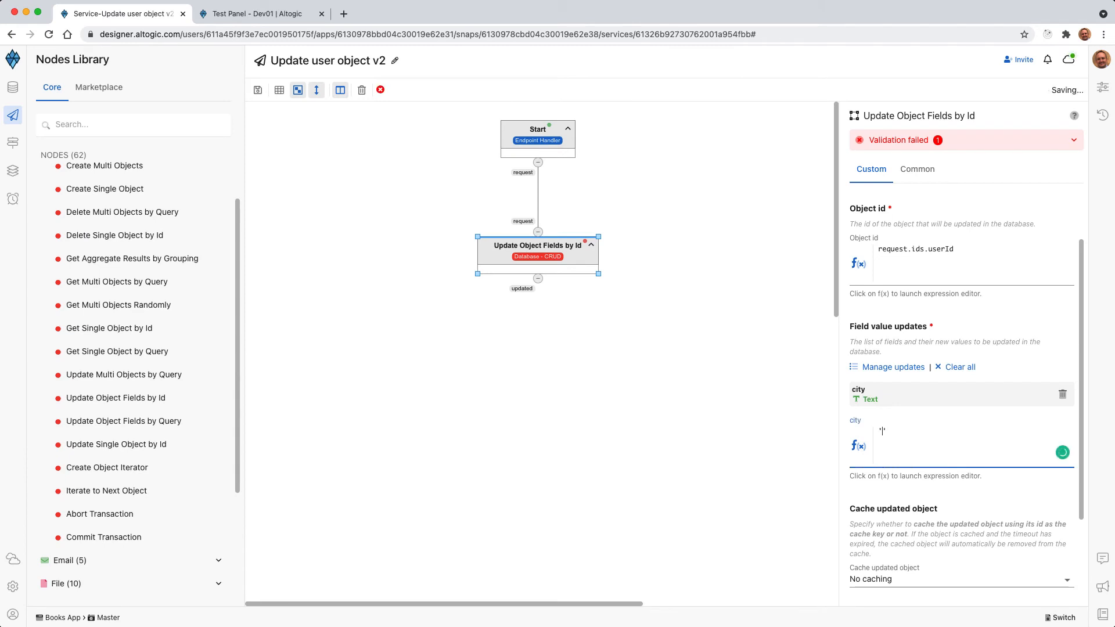
pyautogui.write('London')
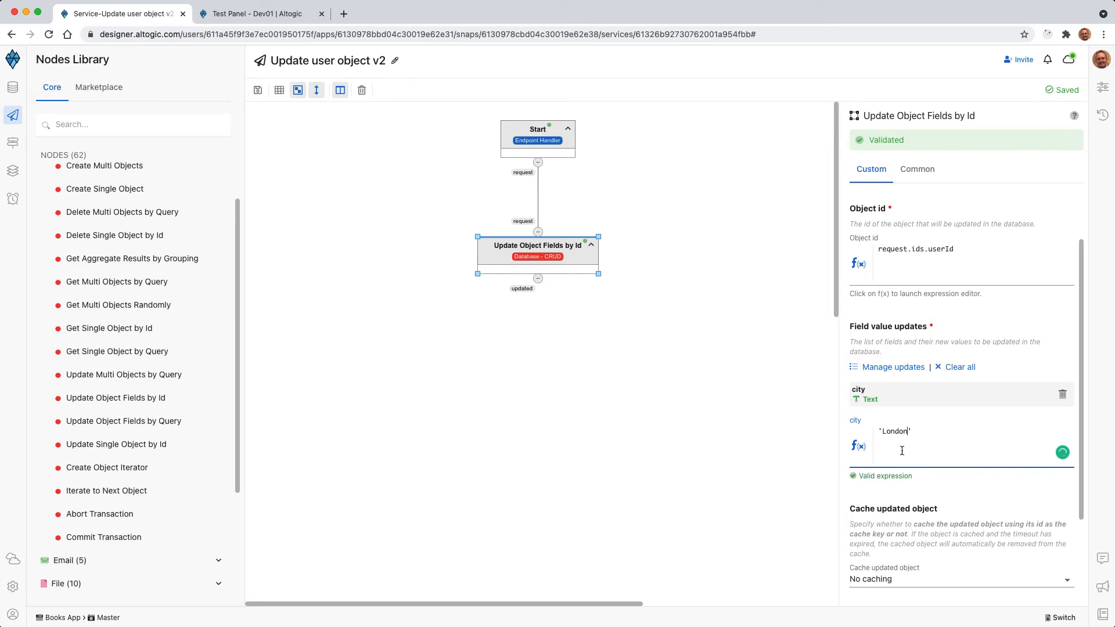
pyautogui.click(859, 446)
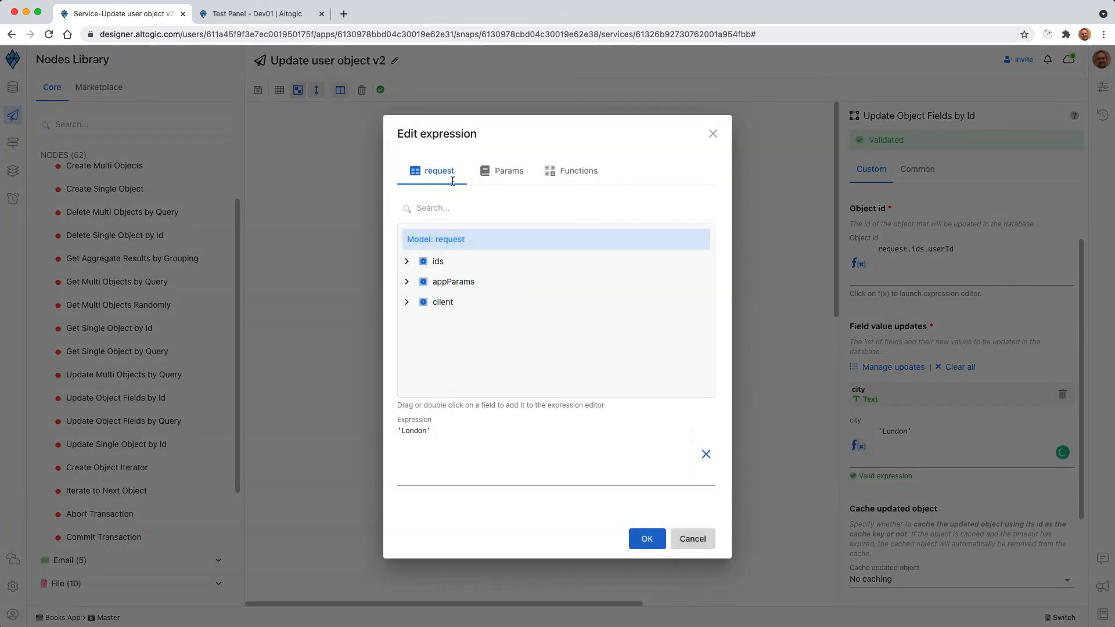
pyautogui.click(687, 545)
pyautogui.click(917, 436)
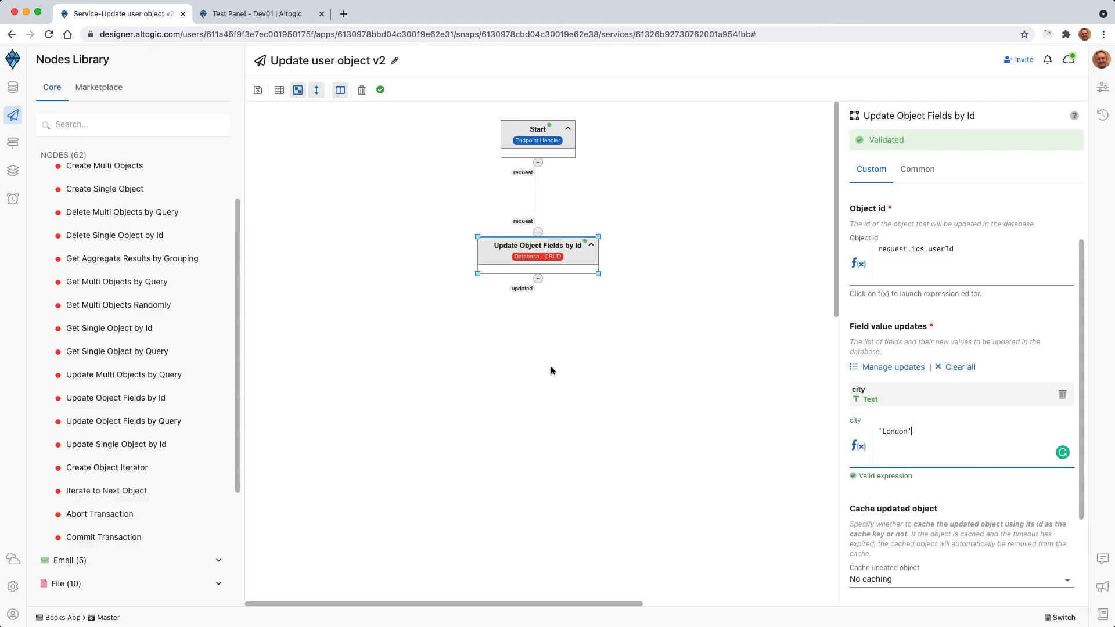
# - Add a Return Success Response node below Update Object Fields by Id and link the updated output to it
pyautogui.moveTo(238, 324); pyautogui.dragTo(248, 468)
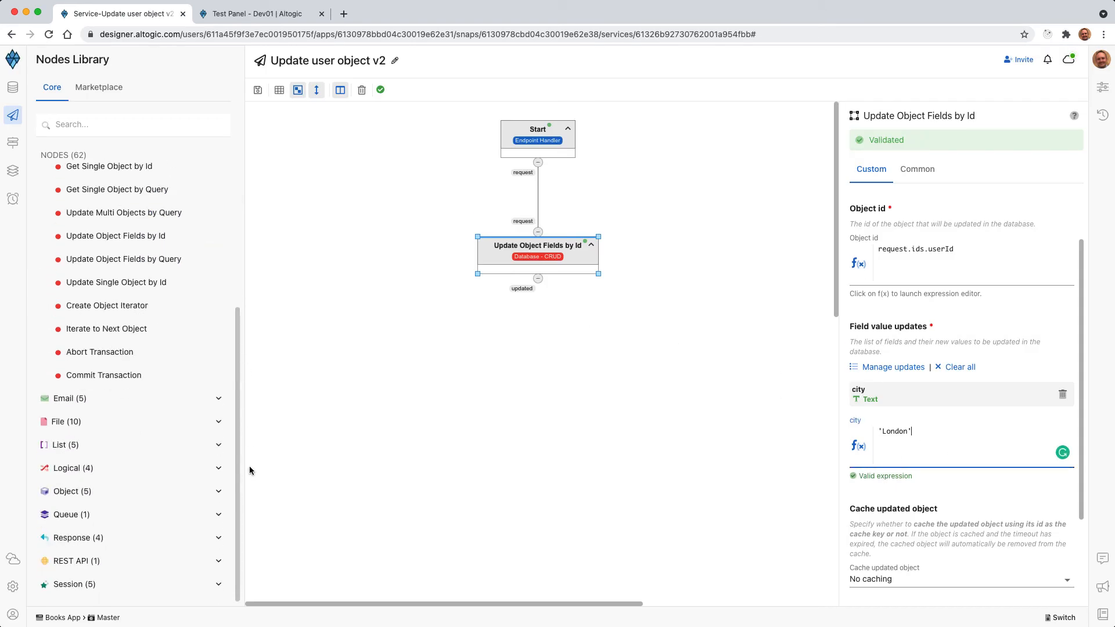
pyautogui.click(80, 533)
pyautogui.scroll(-2, 110, 534)
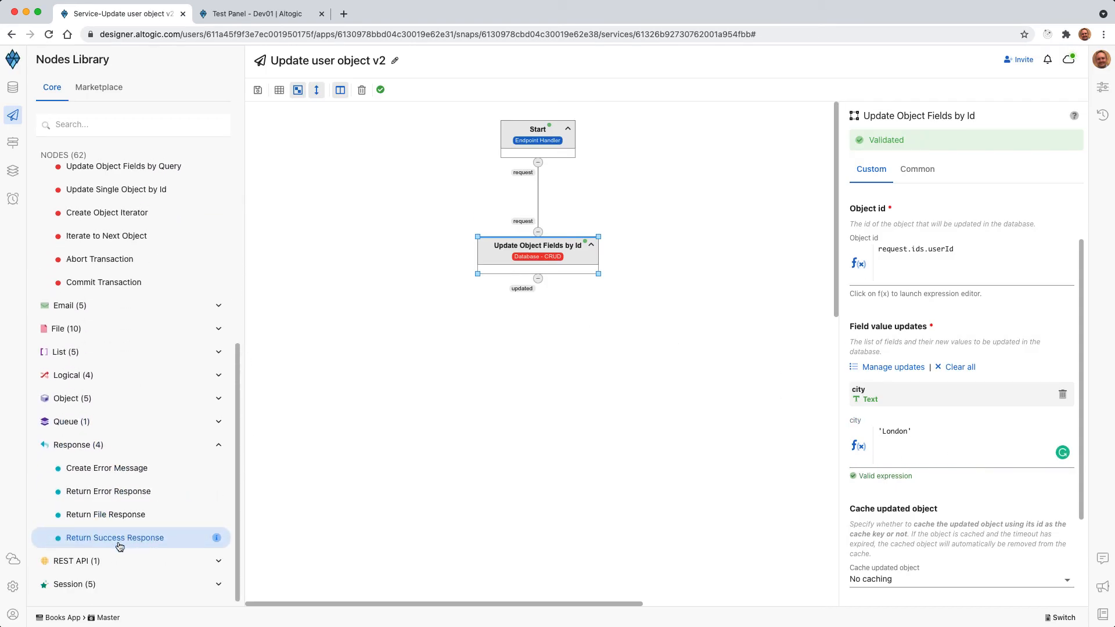
pyautogui.moveTo(117, 538); pyautogui.dragTo(455, 388)
pyautogui.moveTo(520, 413); pyautogui.dragTo(552, 384)
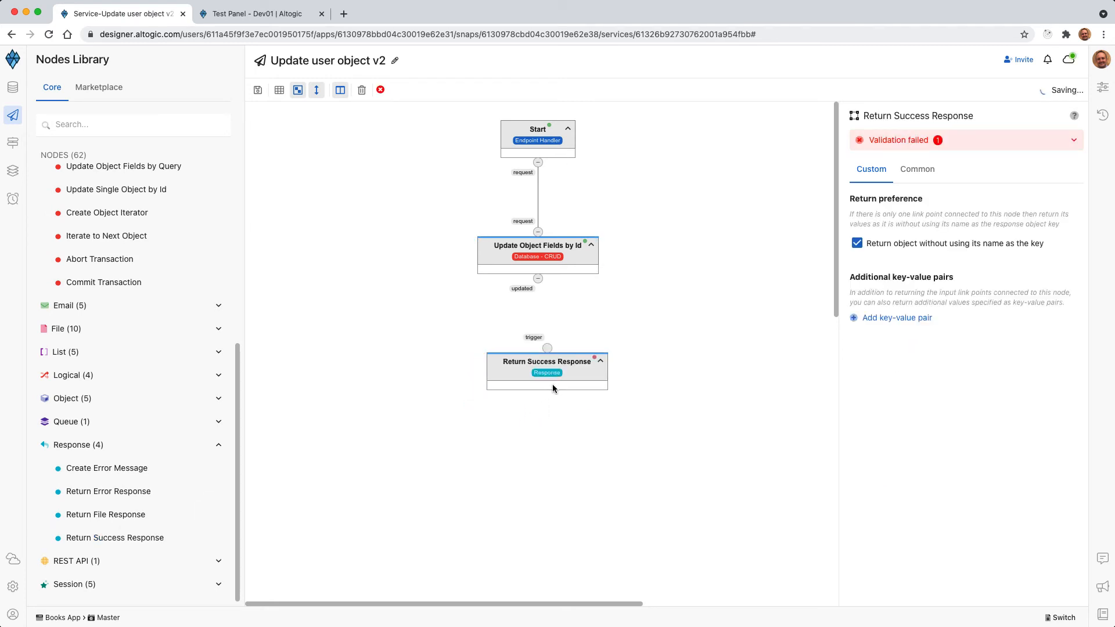
pyautogui.moveTo(538, 279); pyautogui.dragTo(561, 347)
pyautogui.click(556, 368)
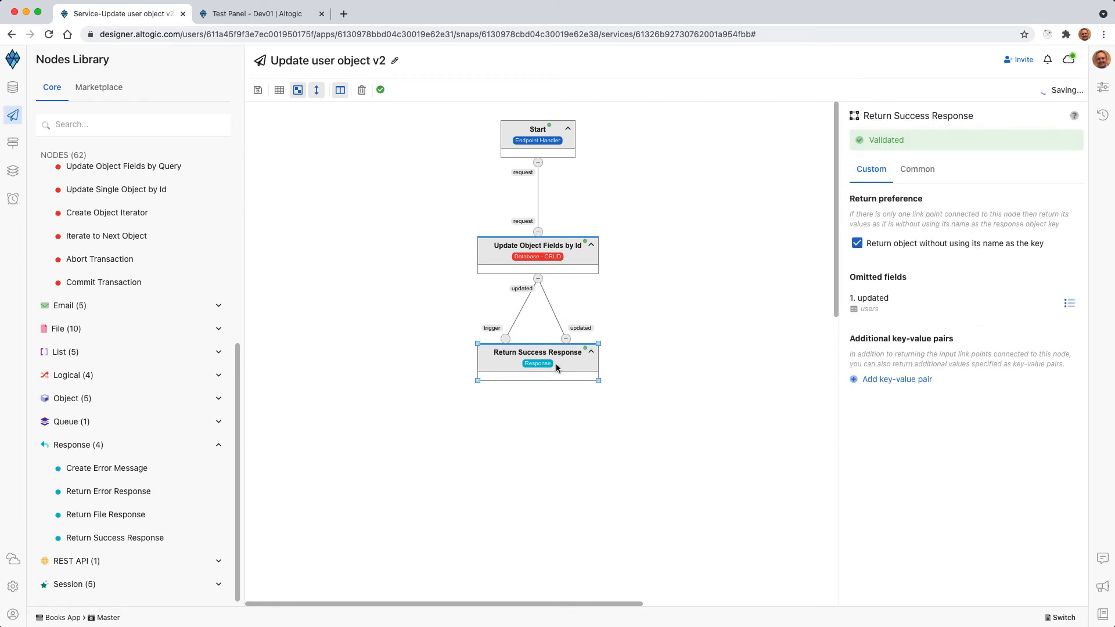
# - In the Test Panel, open the Update user object request and copy the first user's _id from a fresh Get users response
pyautogui.click(329, 9)
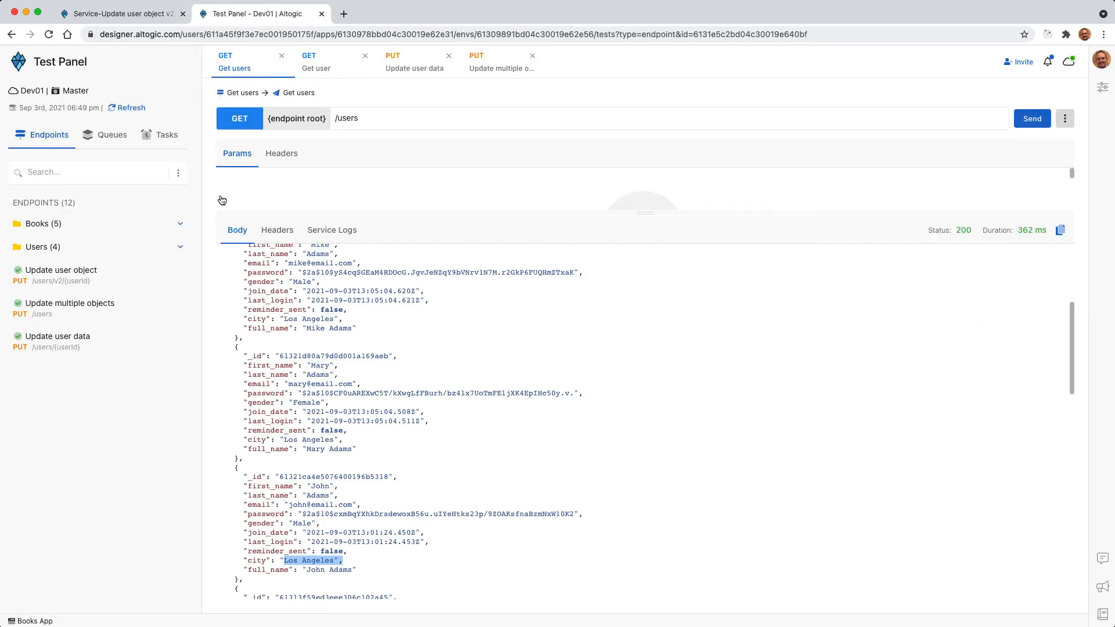
pyautogui.click(79, 280)
pyautogui.click(241, 70)
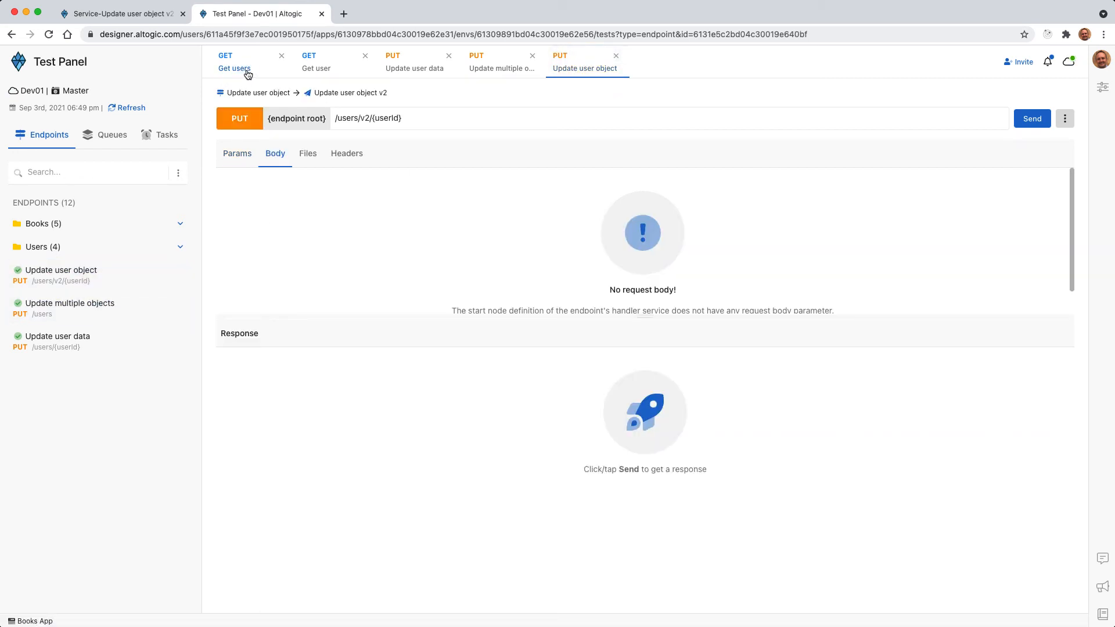
pyautogui.click(1032, 118)
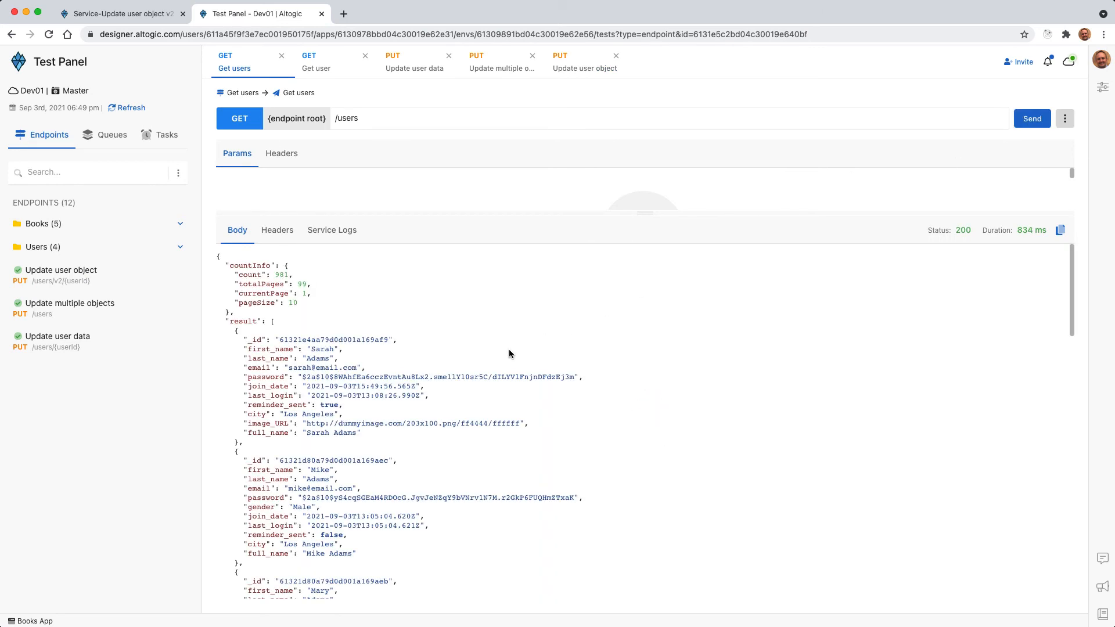
pyautogui.doubleClick(340, 340)
pyautogui.press('super+c')
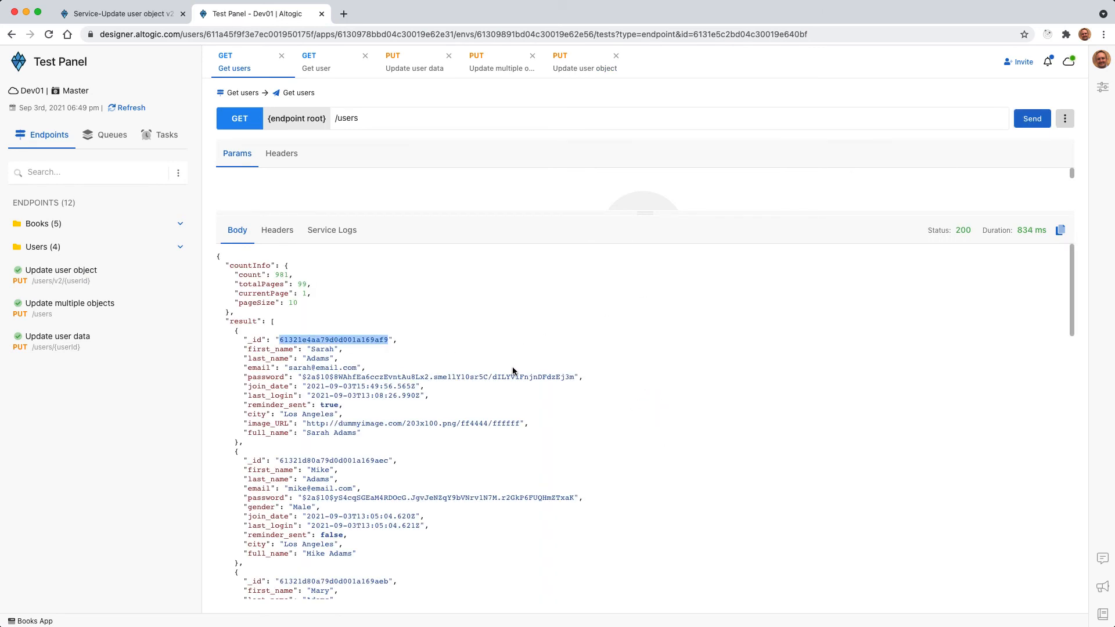
# - Replace {userId} in the Update user object request path with the copied id, send it, and check the returned city
pyautogui.click(587, 62)
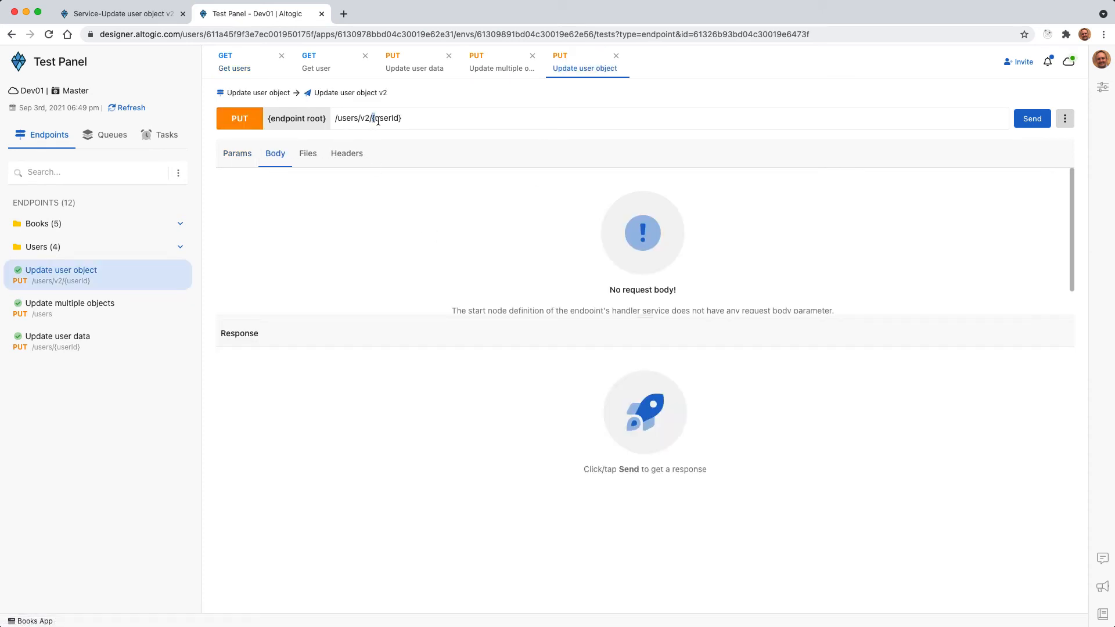
pyautogui.moveTo(372, 118); pyautogui.dragTo(424, 119)
pyautogui.press('super+v')
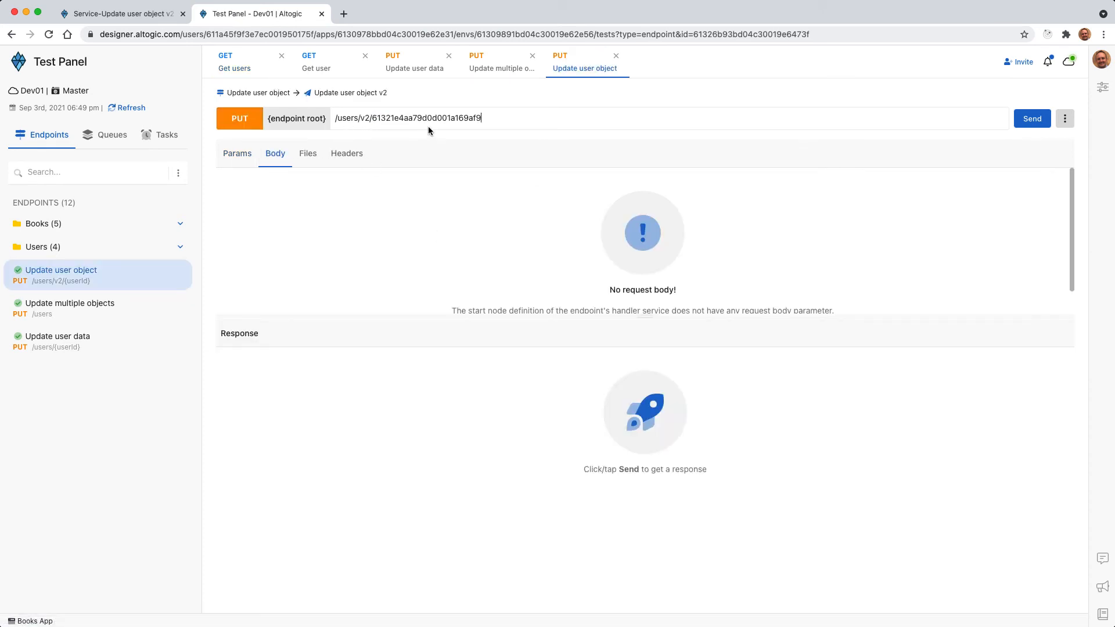
pyautogui.click(1029, 121)
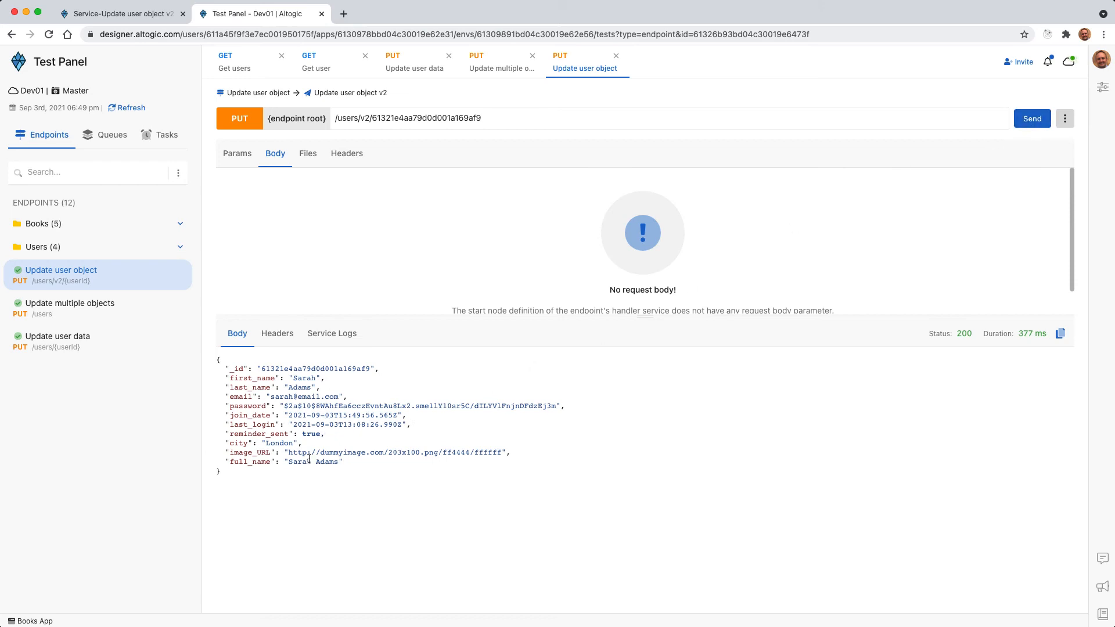
pyautogui.doubleClick(281, 445)
# - Rerun the Get users request and check the first user's city in the response
pyautogui.click(225, 72)
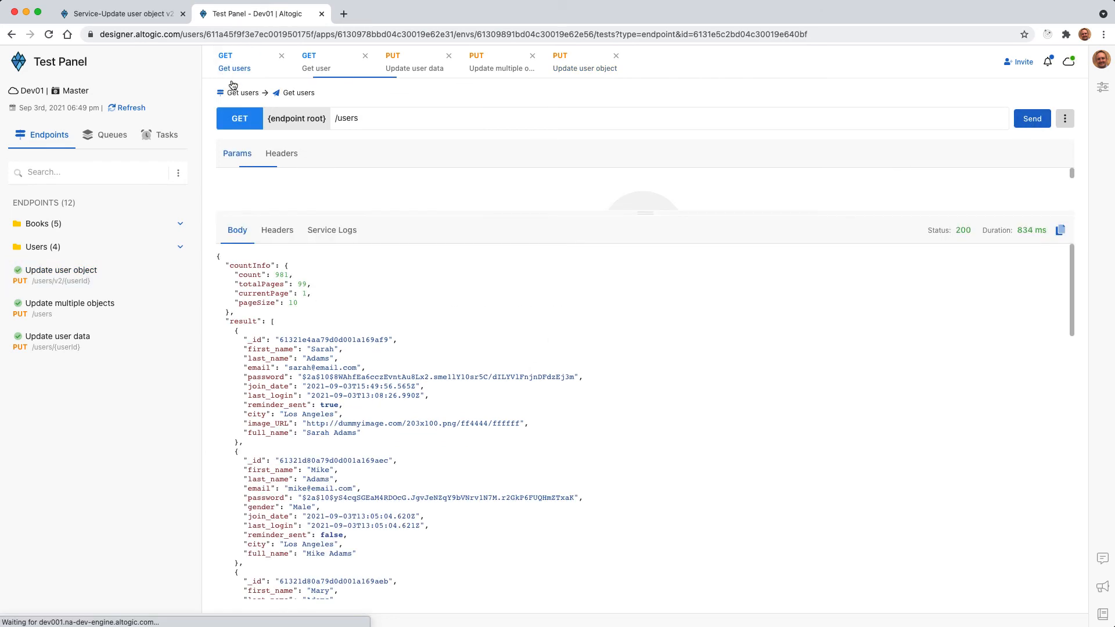
pyautogui.tripleClick(309, 417)
pyautogui.click(1032, 118)
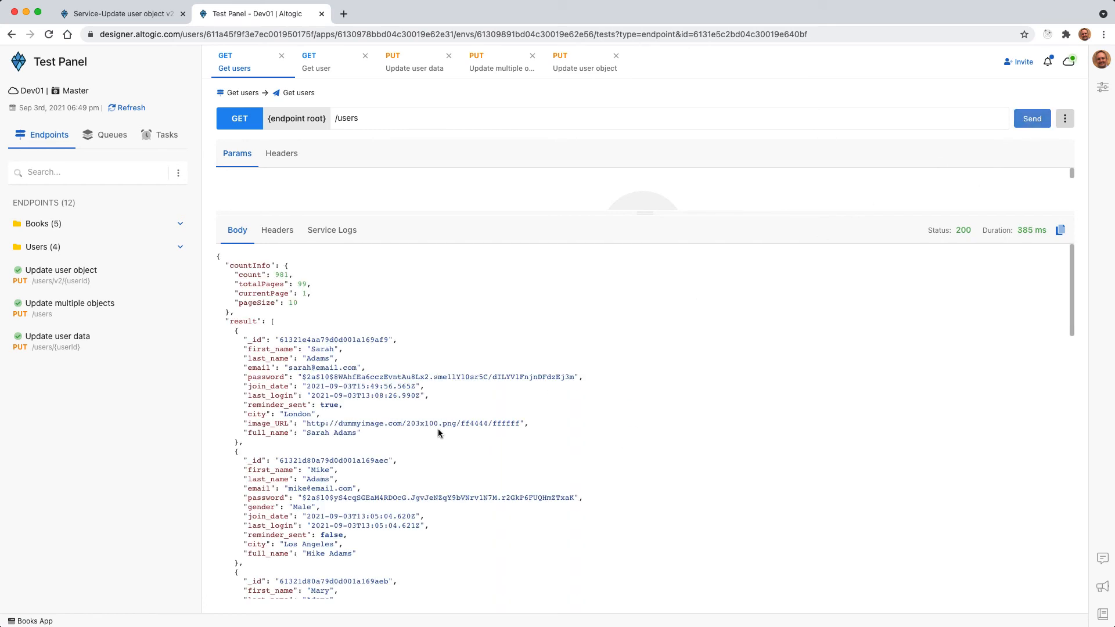
pyautogui.tripleClick(302, 415)
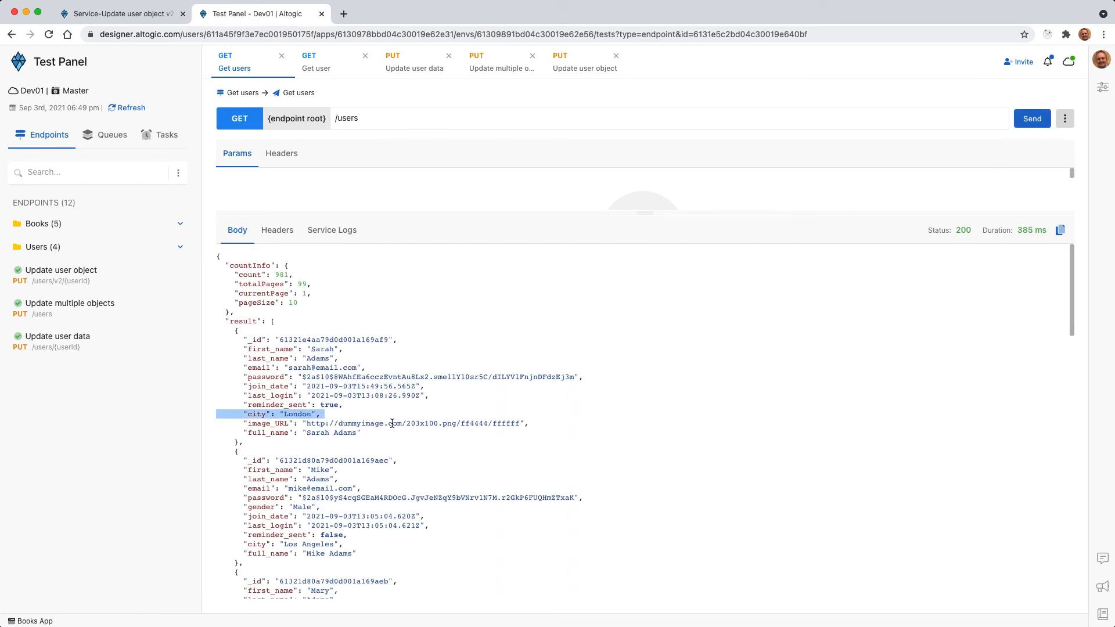
# - Return to the Update user object v2 service and review the Update Object Fields by Id node's object id and field value settings
pyautogui.click(132, 18)
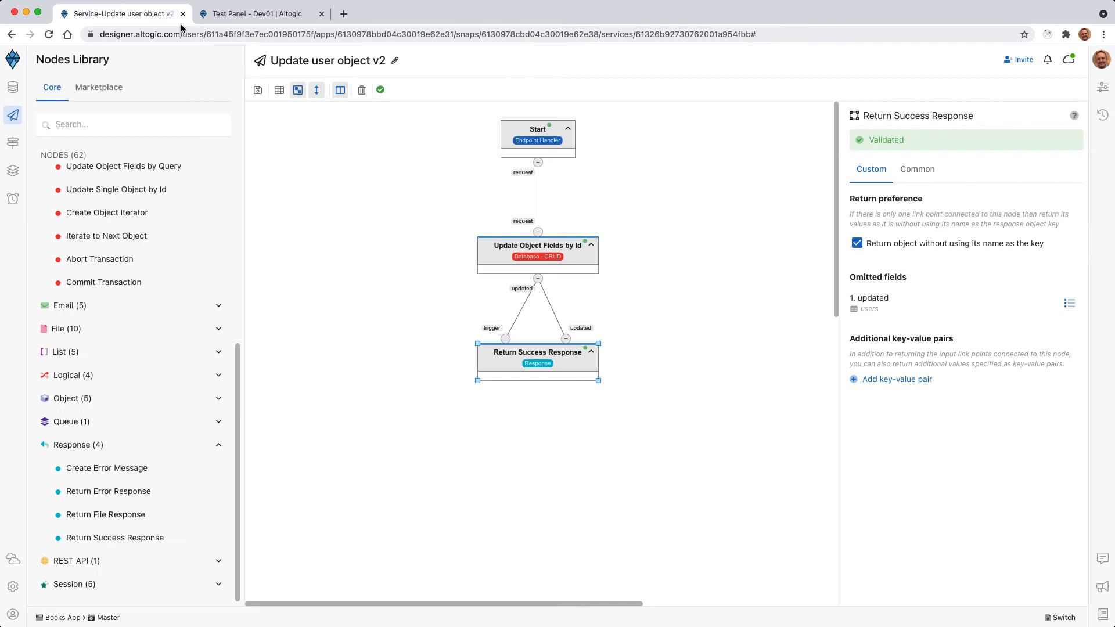
pyautogui.click(543, 269)
pyautogui.scroll(-2, 985, 369)
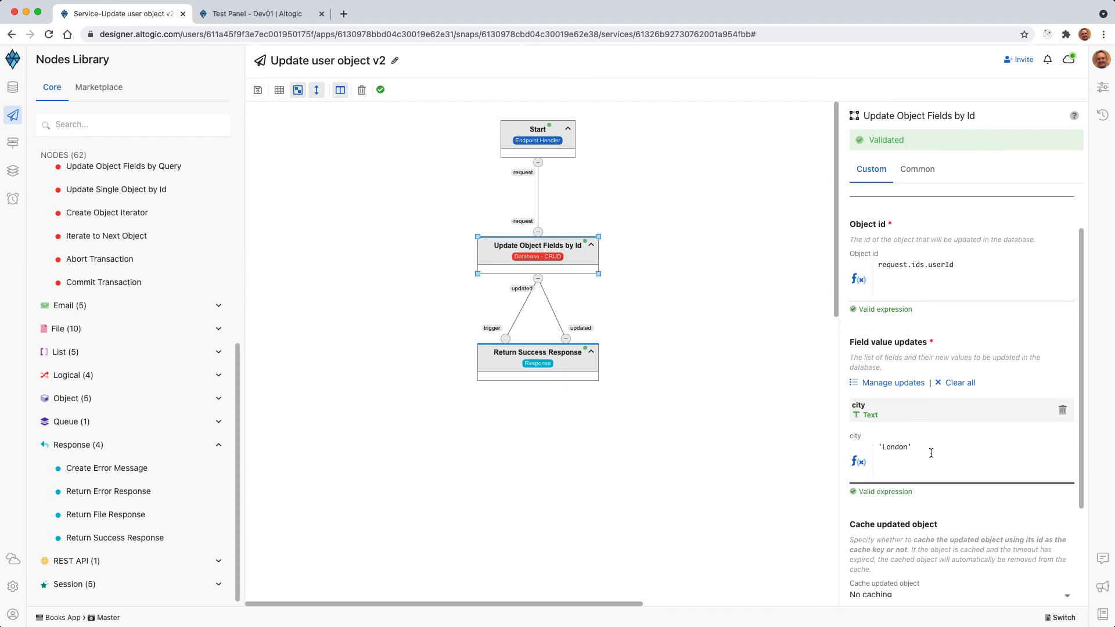
pyautogui.scroll(-1, 864, 383)
pyautogui.scroll(-3, 838, 392)
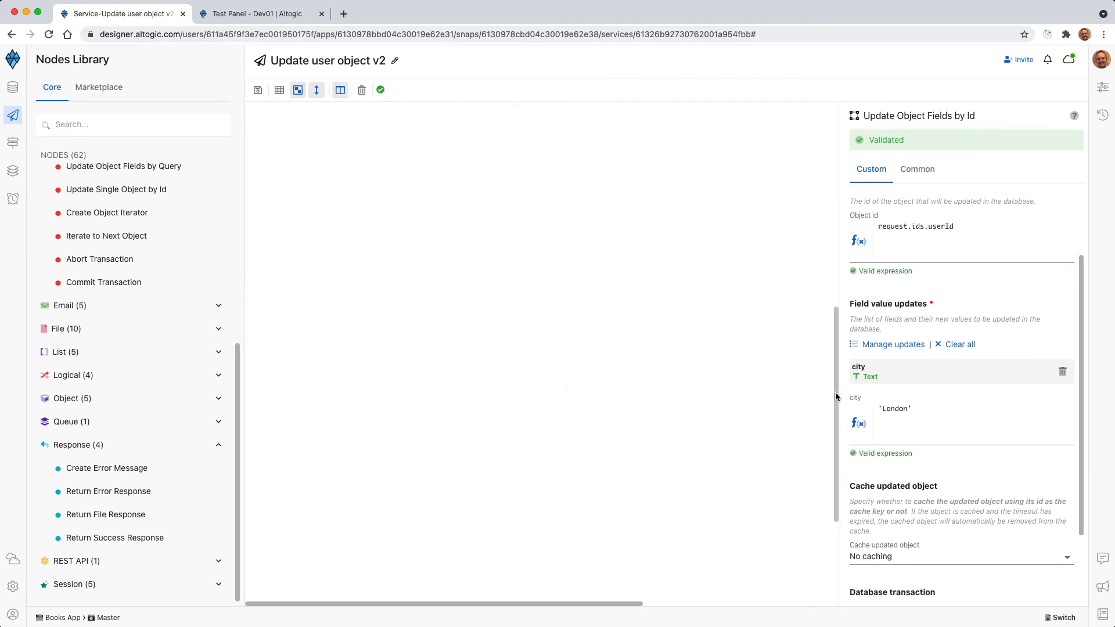
pyautogui.scroll(3, 834, 363)
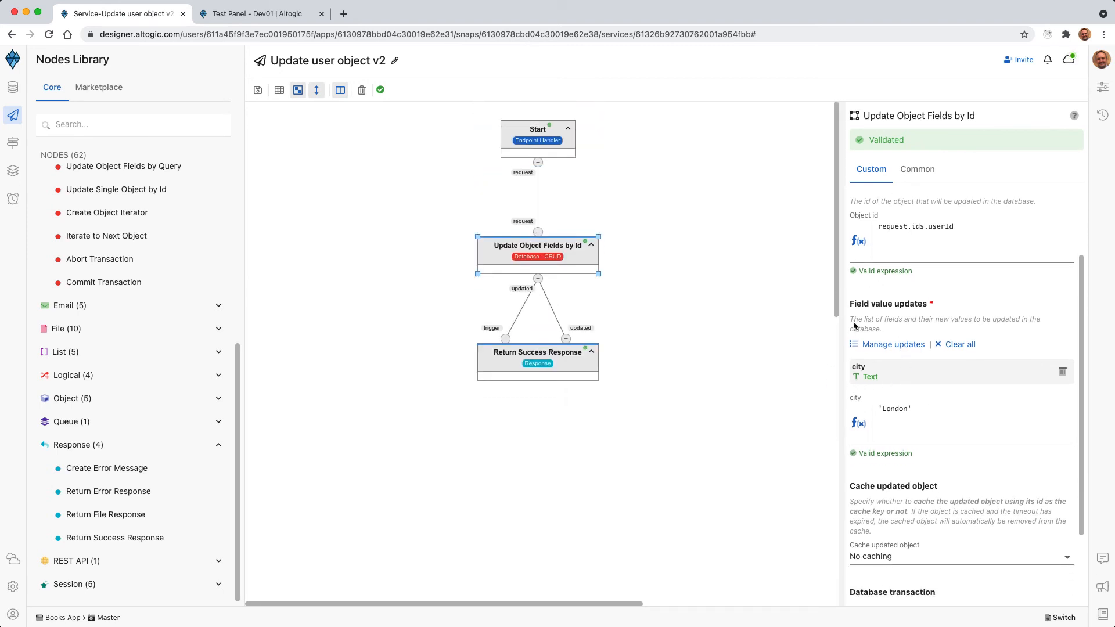
pyautogui.click(890, 413)
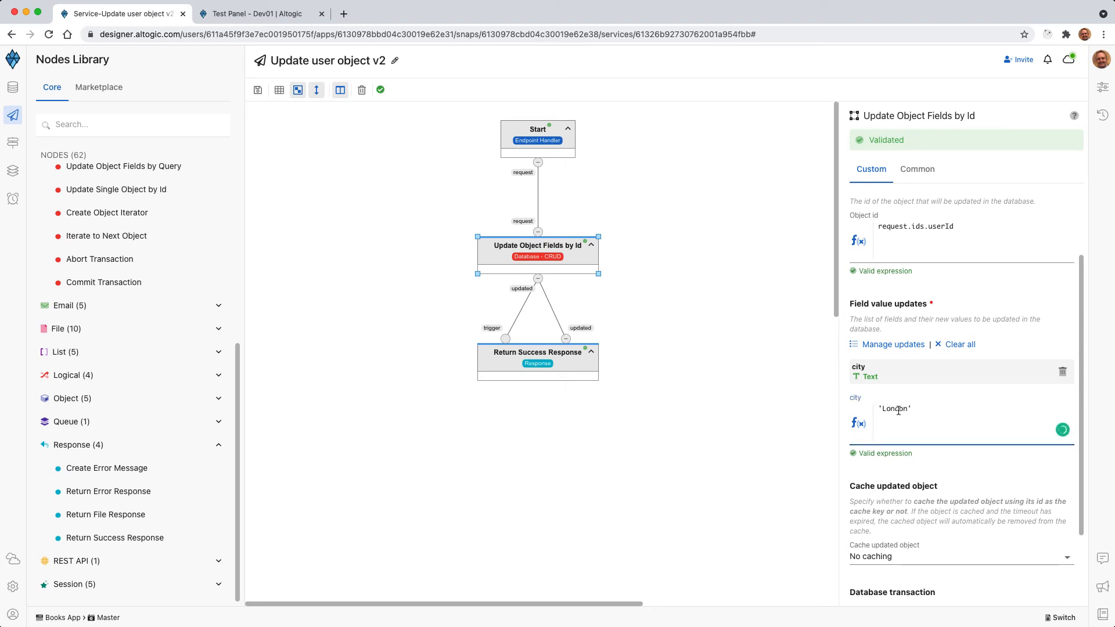
pyautogui.click(554, 262)
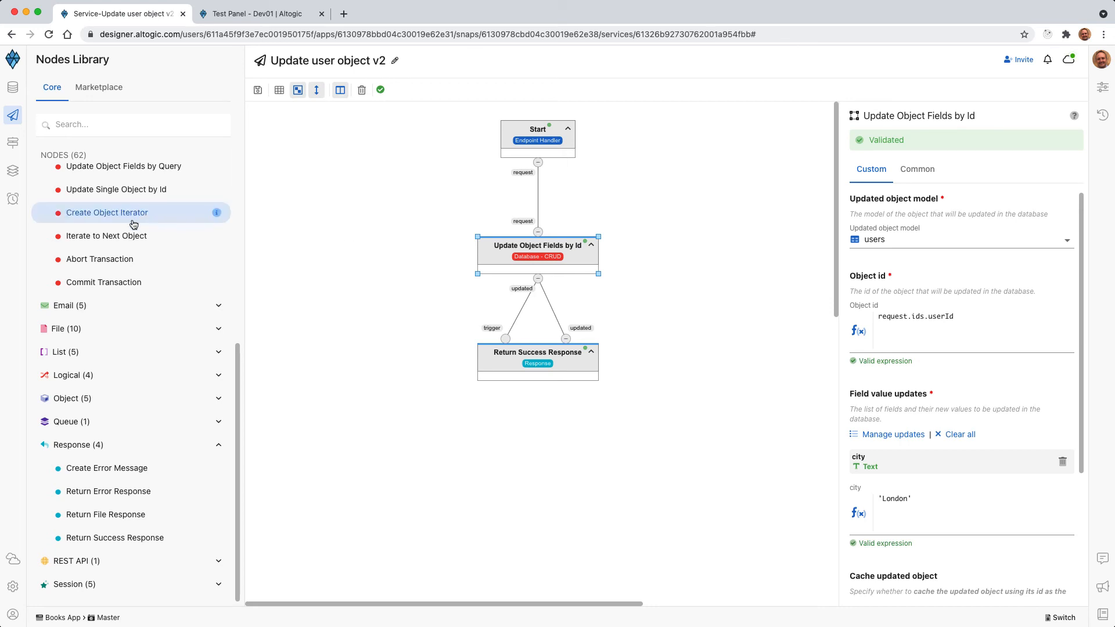
pyautogui.scroll(5, 152, 268)
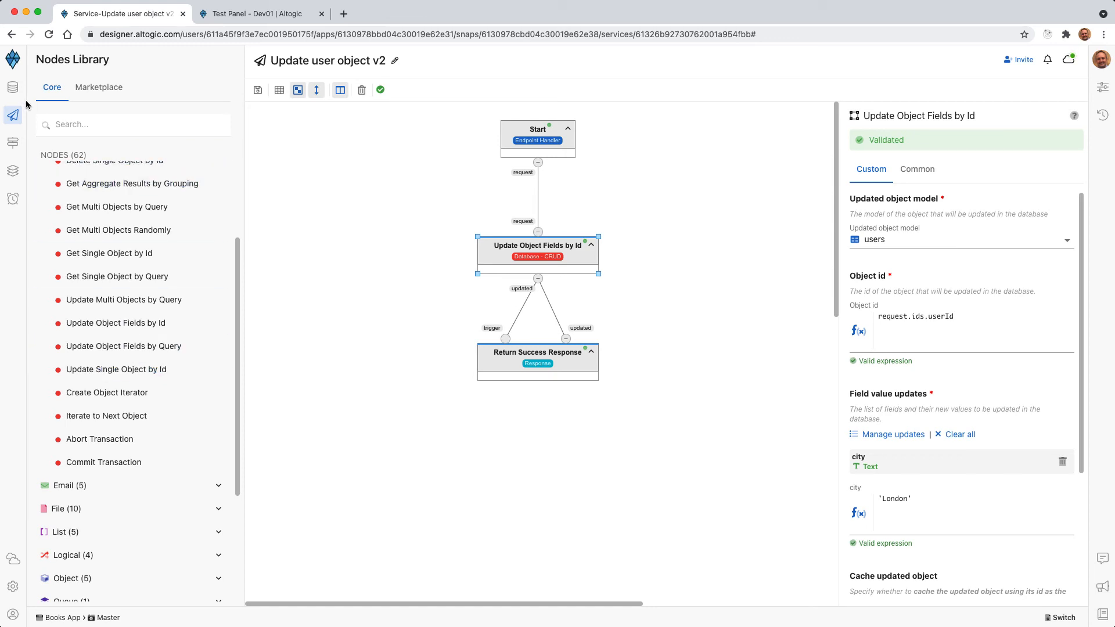
pyautogui.click(10, 120)
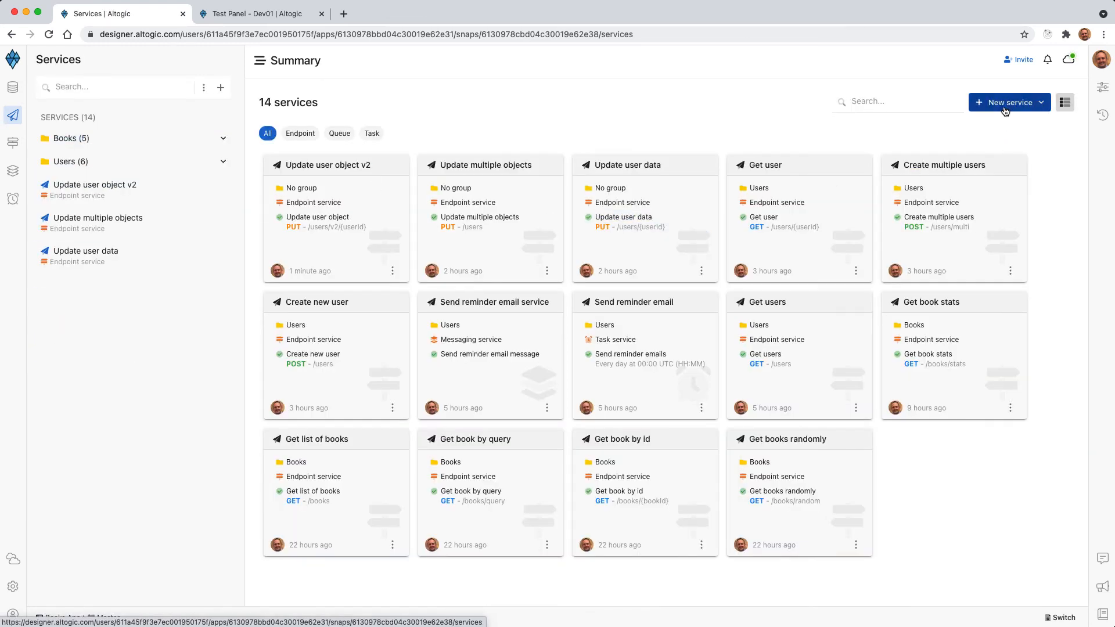
pyautogui.click(1006, 105)
pyautogui.click(1003, 127)
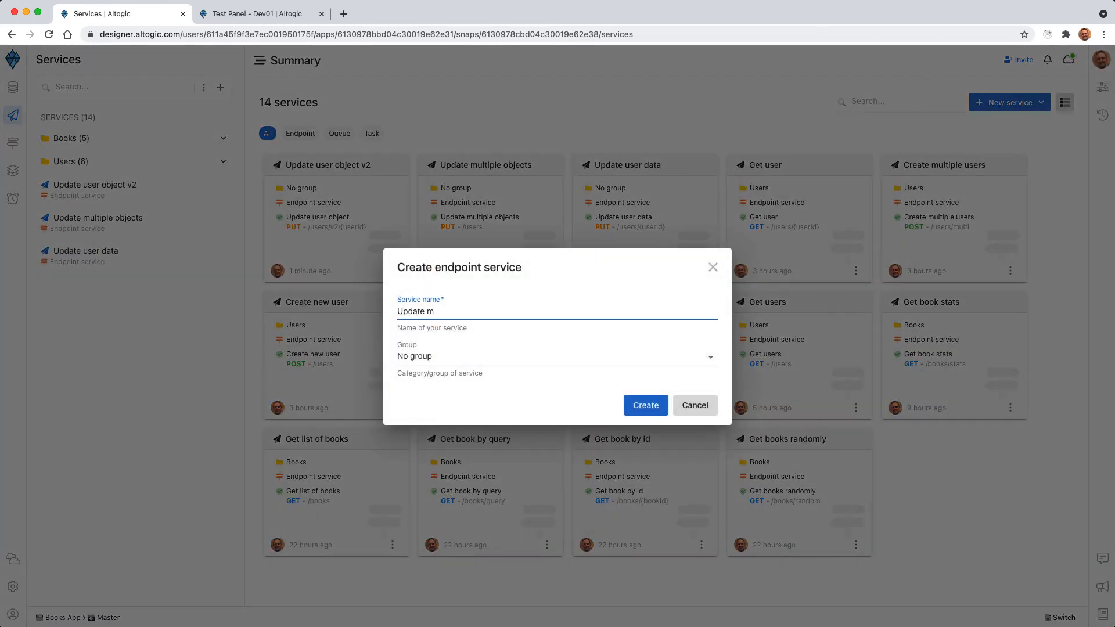
pyautogui.write('Update multiple objects v2')
pyautogui.click(694, 406)
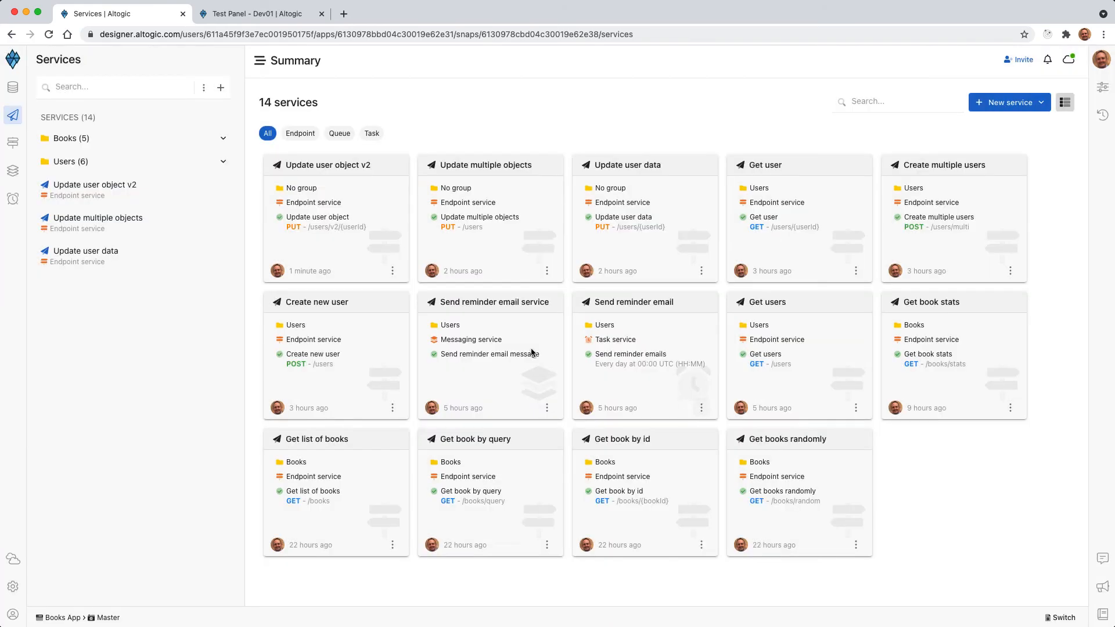
# - In the Books App endpoints, start a new PUT endpoint named Update multipe objects v2 with the path /users/v2
pyautogui.click(13, 142)
pyautogui.click(1025, 102)
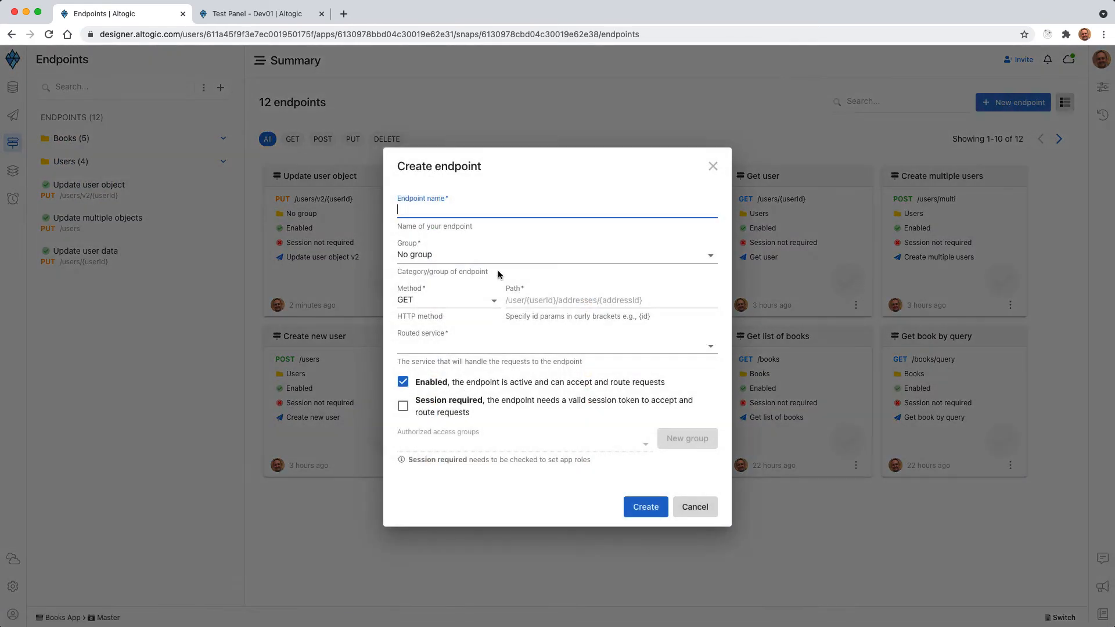
pyautogui.write('Update multipe objects v2')
pyautogui.click(452, 301)
pyautogui.click(426, 339)
pyautogui.click(509, 301)
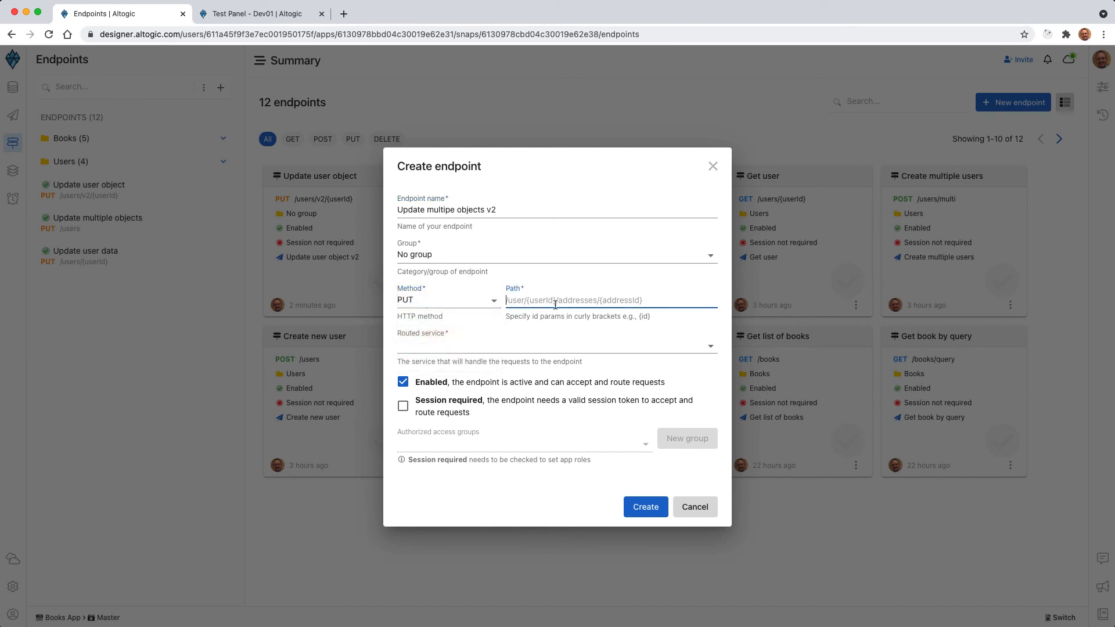
pyautogui.write('/users/v2')
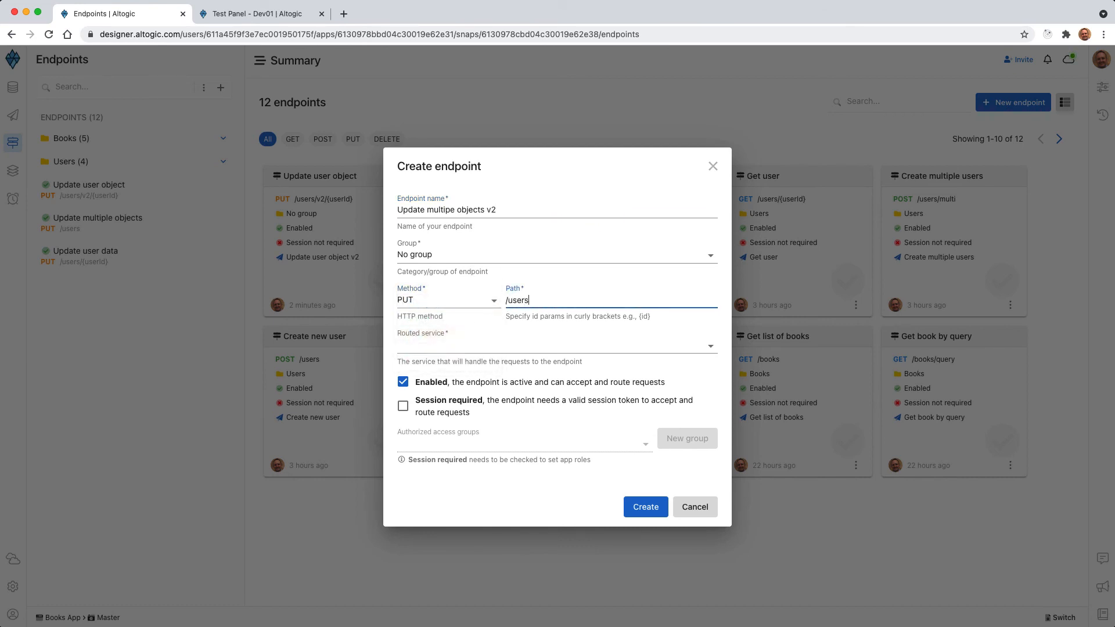
# - Create a new endpoint service named Update multiple objects v2 as the routed service and finish creating the endpoint
pyautogui.click(528, 335)
pyautogui.scroll(-3, 468, 501)
pyautogui.click(463, 514)
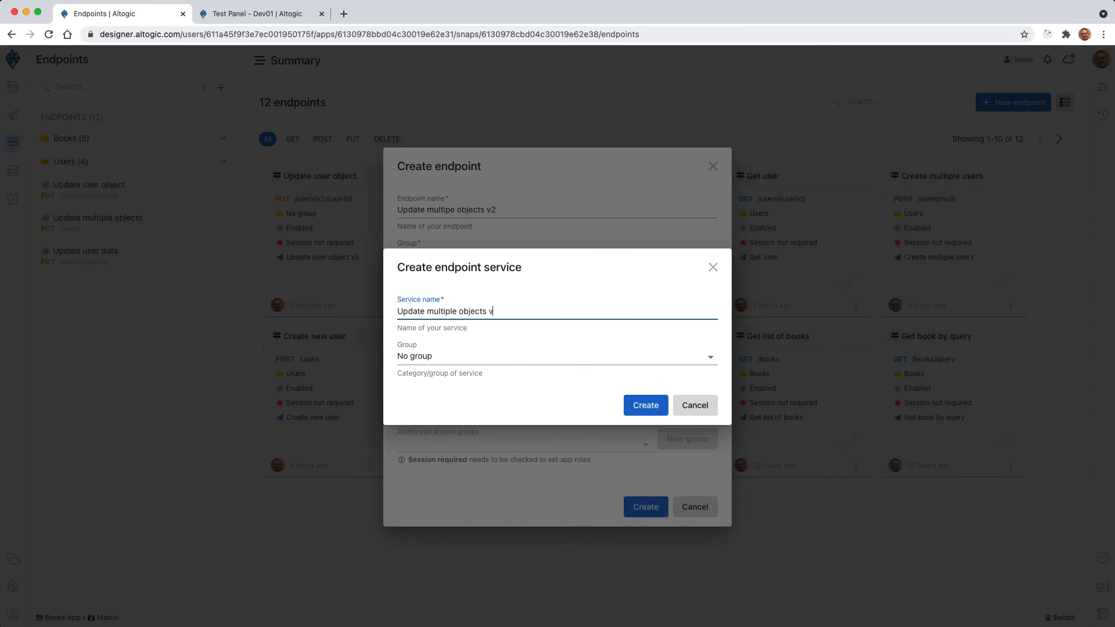
pyautogui.click(650, 408)
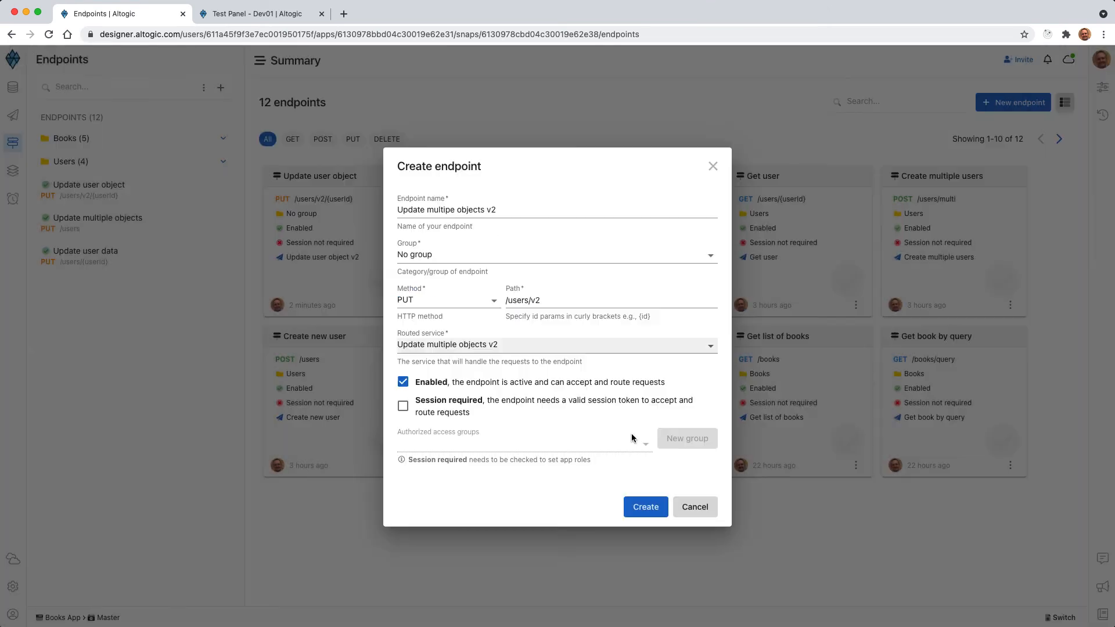
pyautogui.click(642, 507)
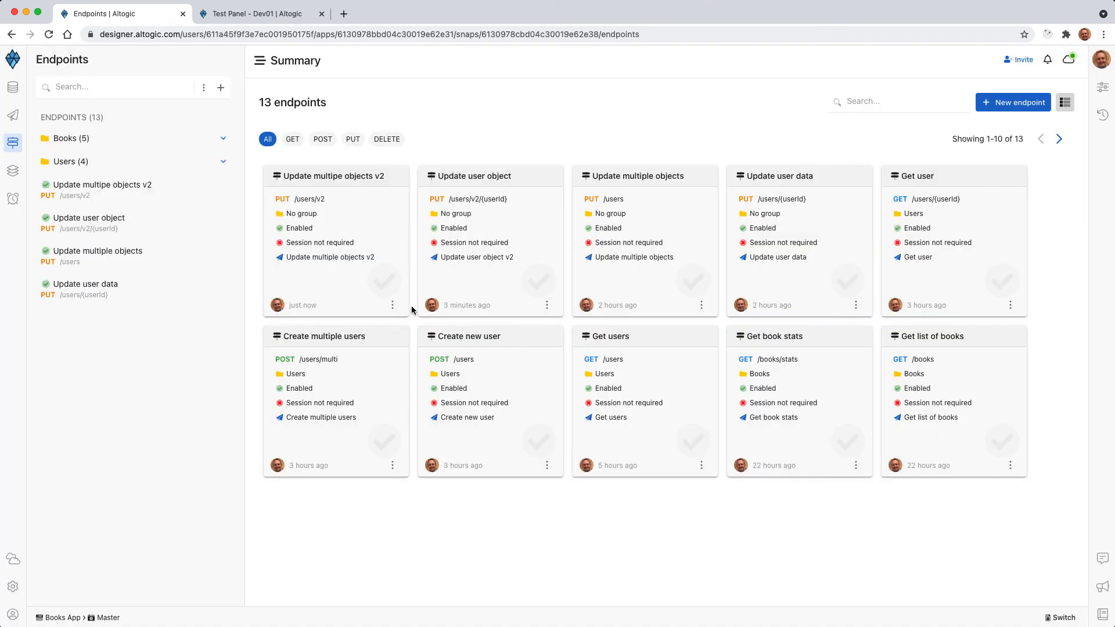
# - Open the Update multiple objects v2 service, add an Update Object Fields by Query node below Start, and connect Start's request output to it
pyautogui.click(354, 257)
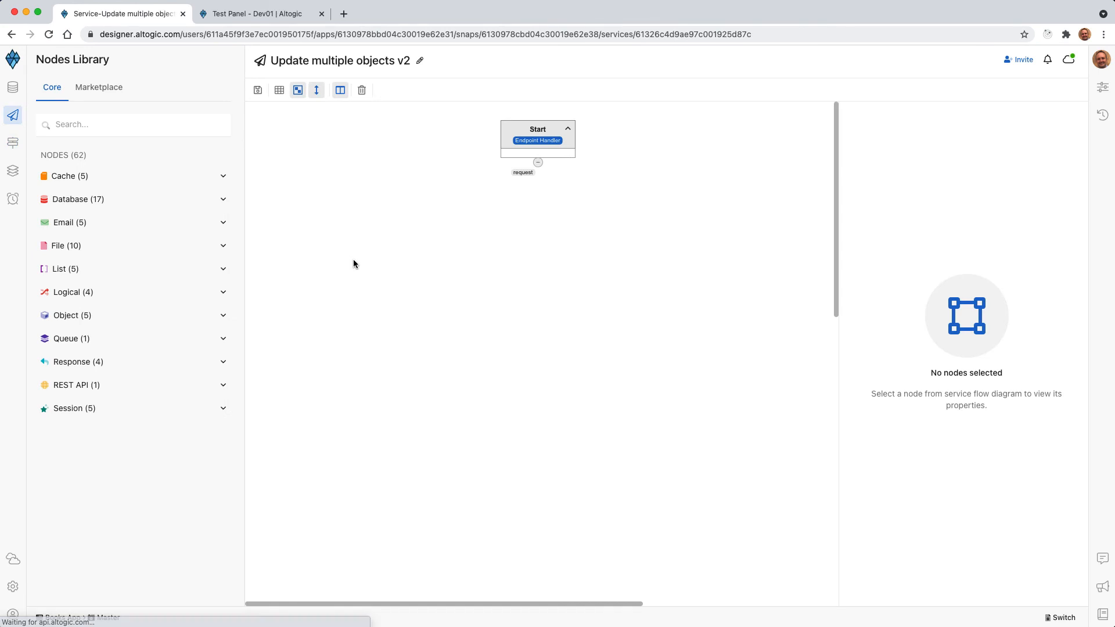
pyautogui.click(543, 152)
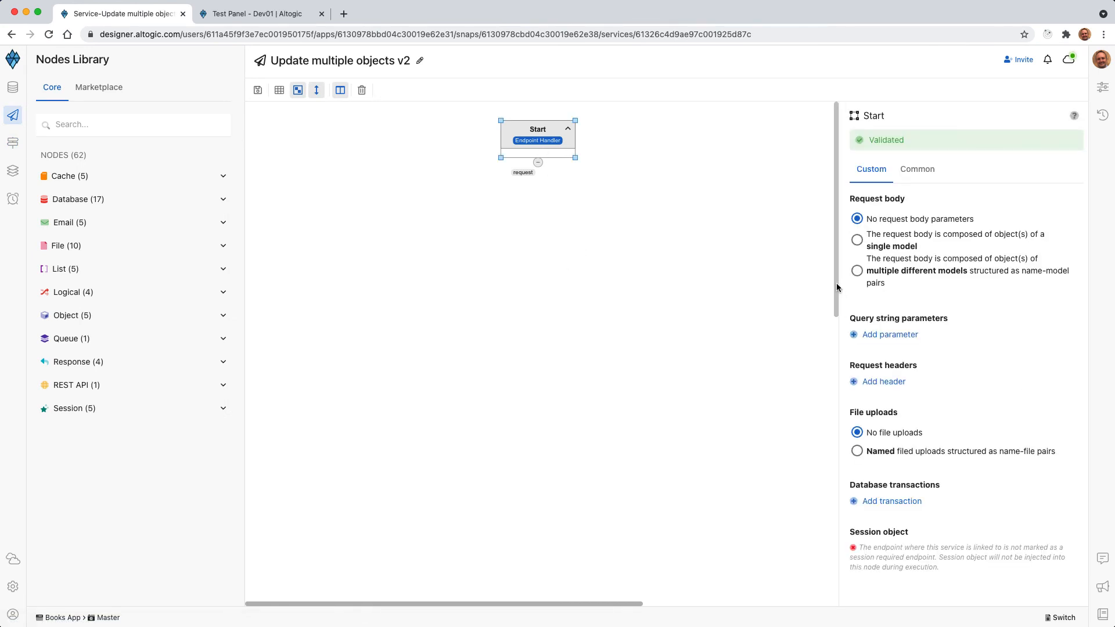
pyautogui.click(94, 200)
pyautogui.scroll(-1, 145, 407)
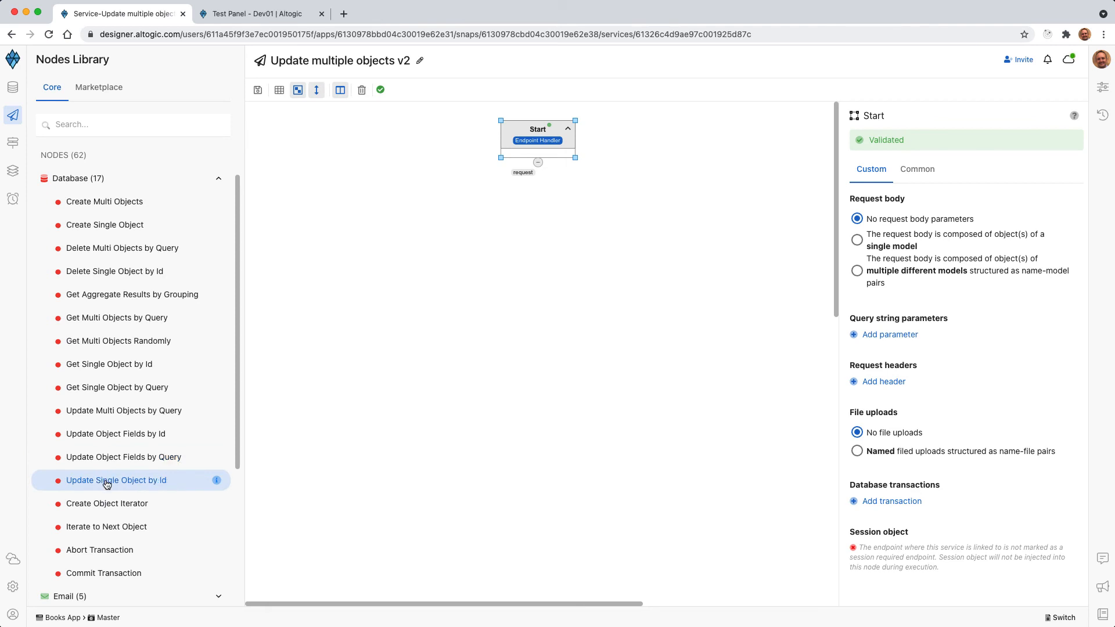
pyautogui.moveTo(102, 462); pyautogui.dragTo(531, 273)
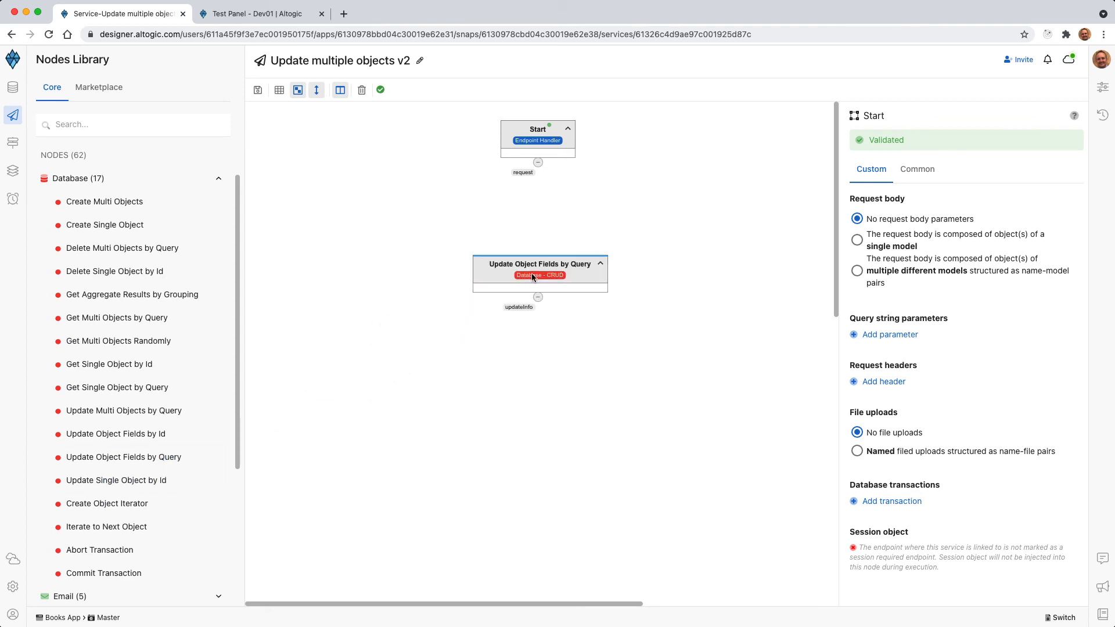
pyautogui.moveTo(538, 163); pyautogui.dragTo(548, 261)
# - Set the query node's updated object model to users and its select query to match this.last_name against the chosen surname
pyautogui.click(544, 266)
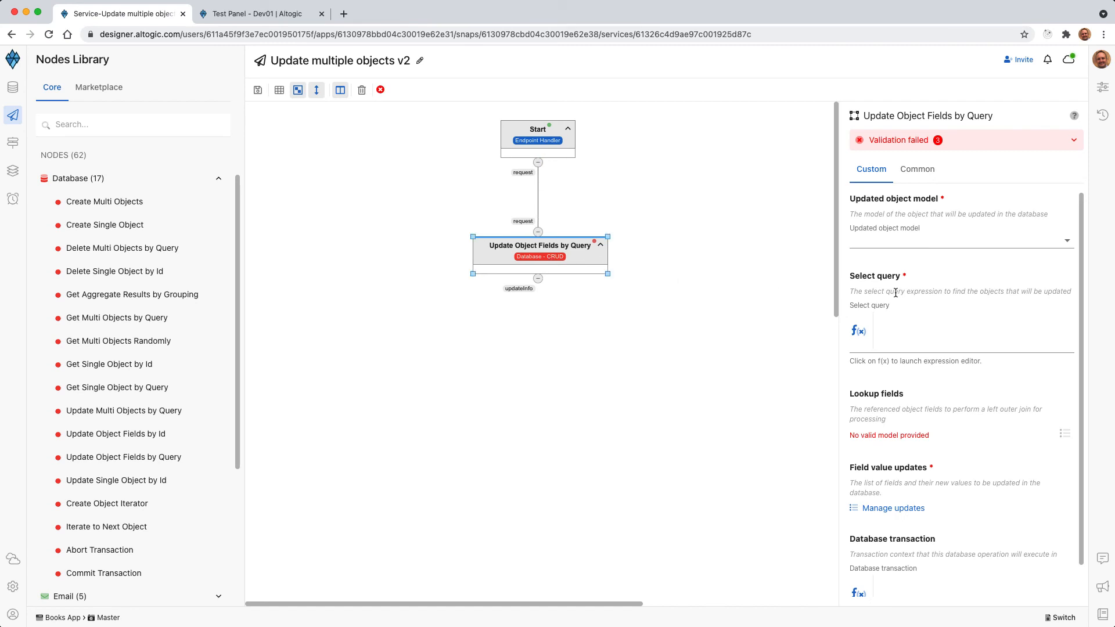
pyautogui.click(993, 243)
pyautogui.click(885, 280)
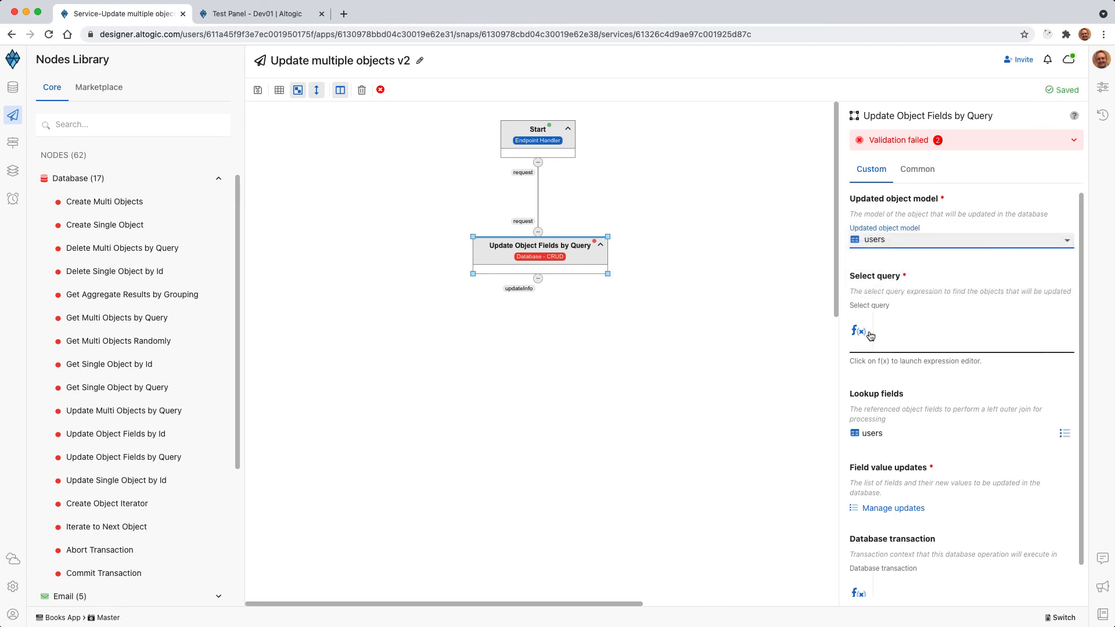
pyautogui.click(858, 331)
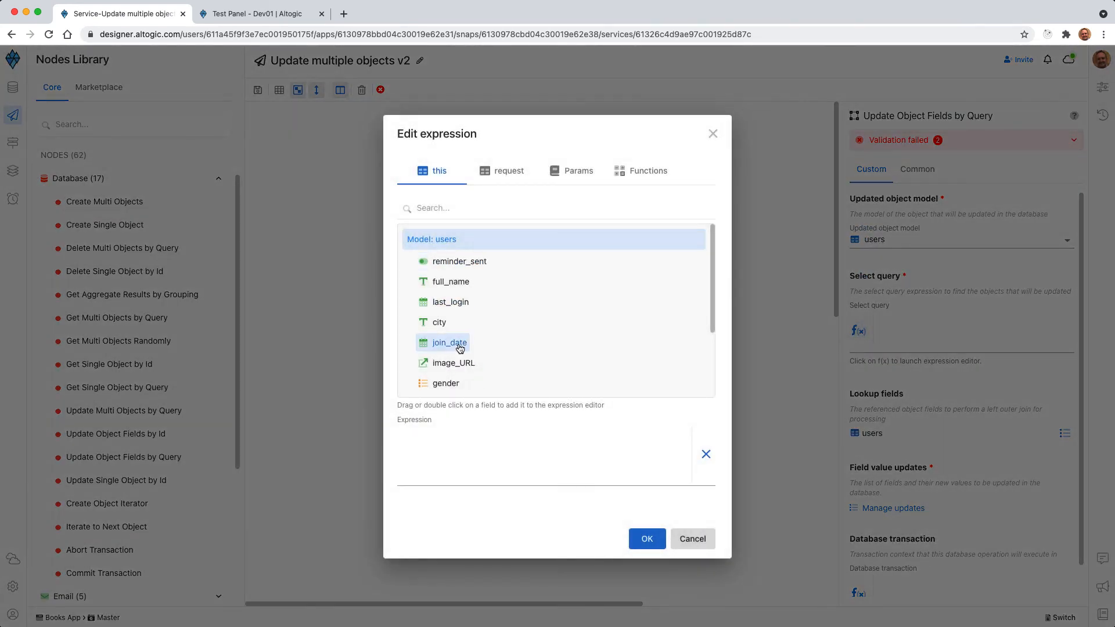
pyautogui.scroll(-2, 457, 364)
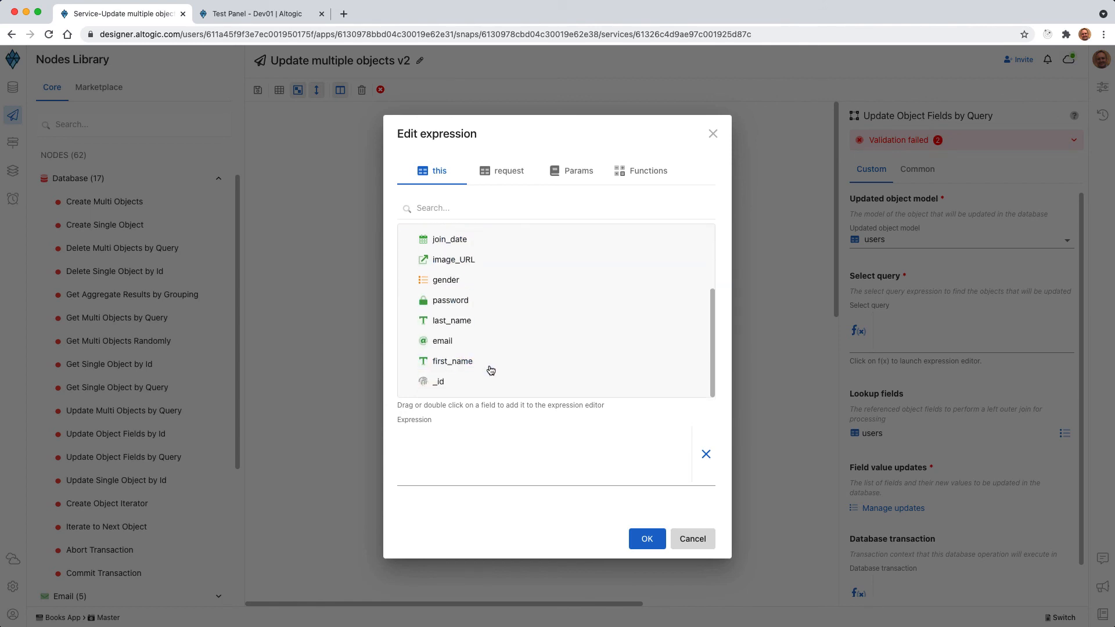
pyautogui.doubleClick(456, 320)
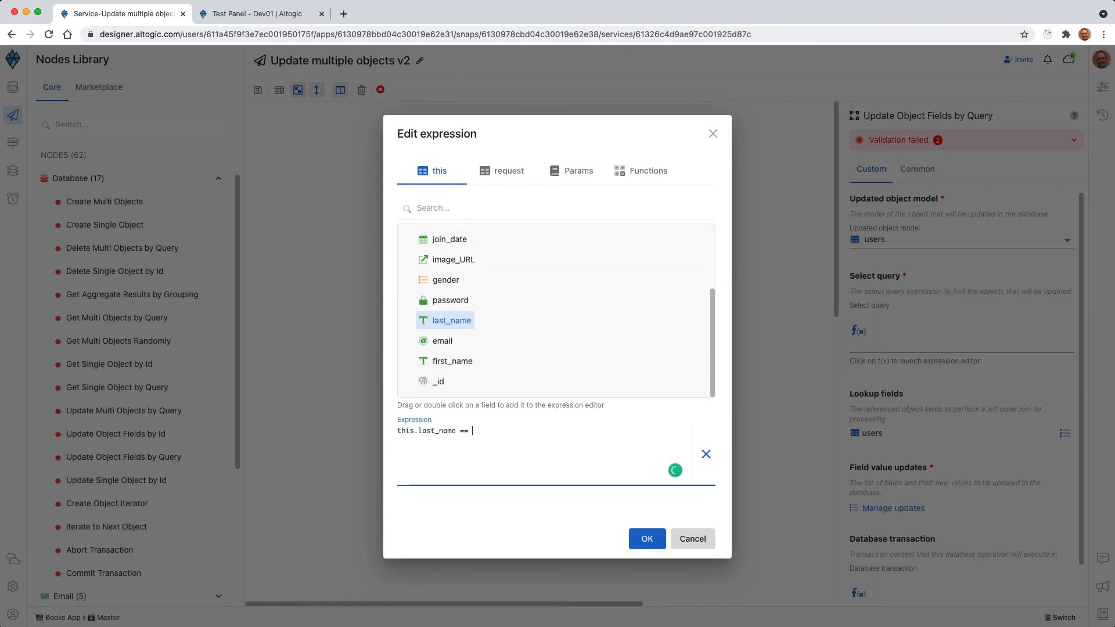
pyautogui.write("== ''")
pyautogui.click(645, 539)
# - Add city to the node's field value updates and set its new value to 'Paris'
pyautogui.scroll(-1, 986, 452)
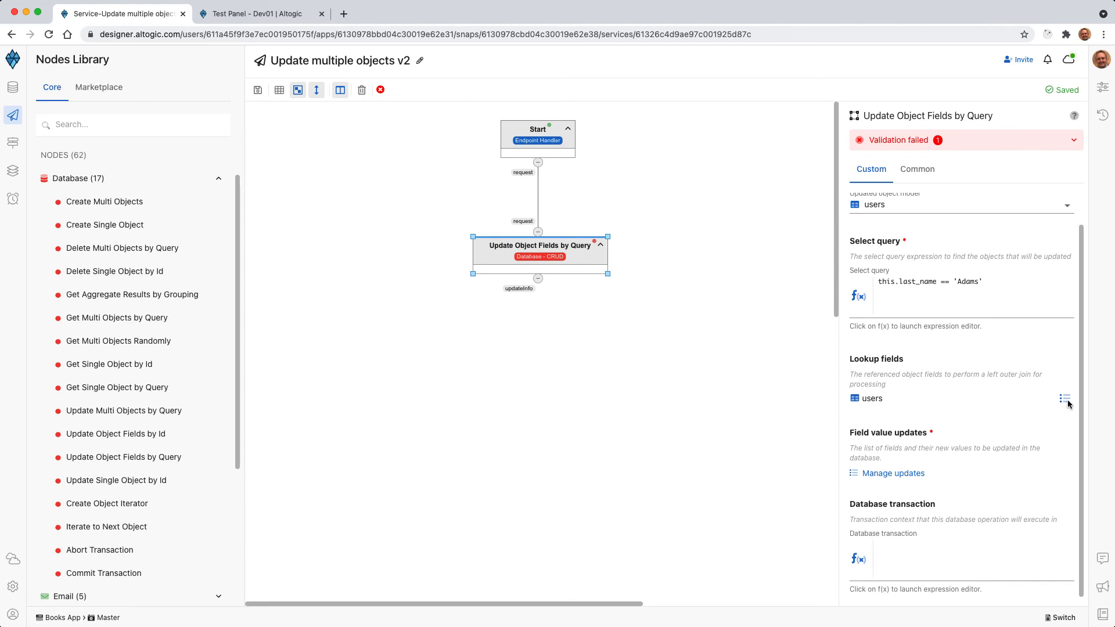
pyautogui.click(892, 474)
pyautogui.scroll(-5, 505, 411)
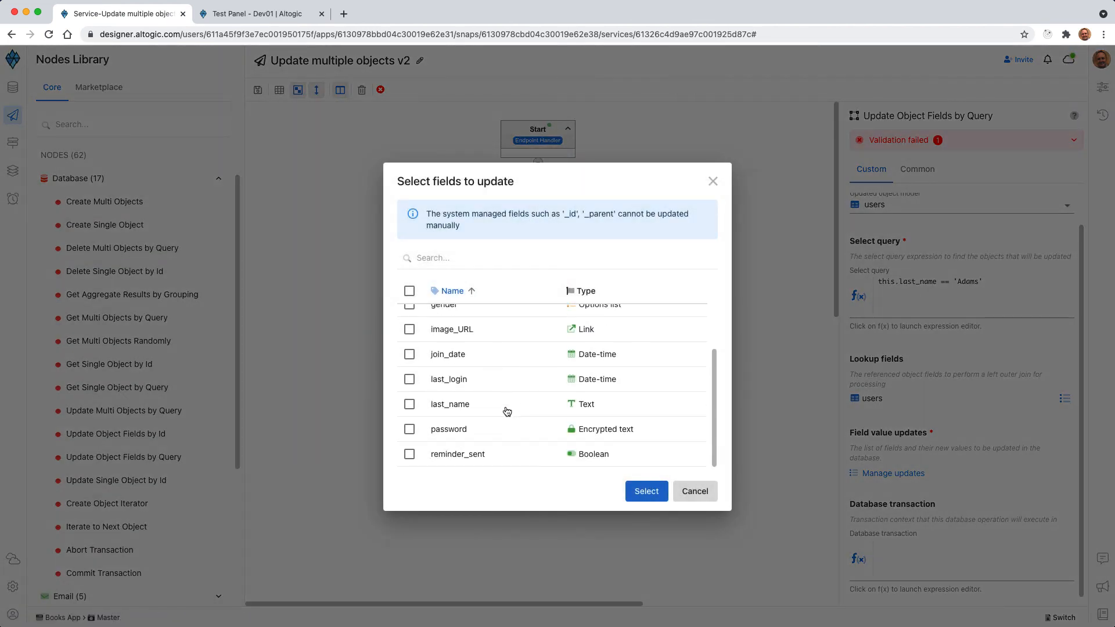
pyautogui.moveTo(718, 413); pyautogui.dragTo(702, 326)
pyautogui.click(409, 317)
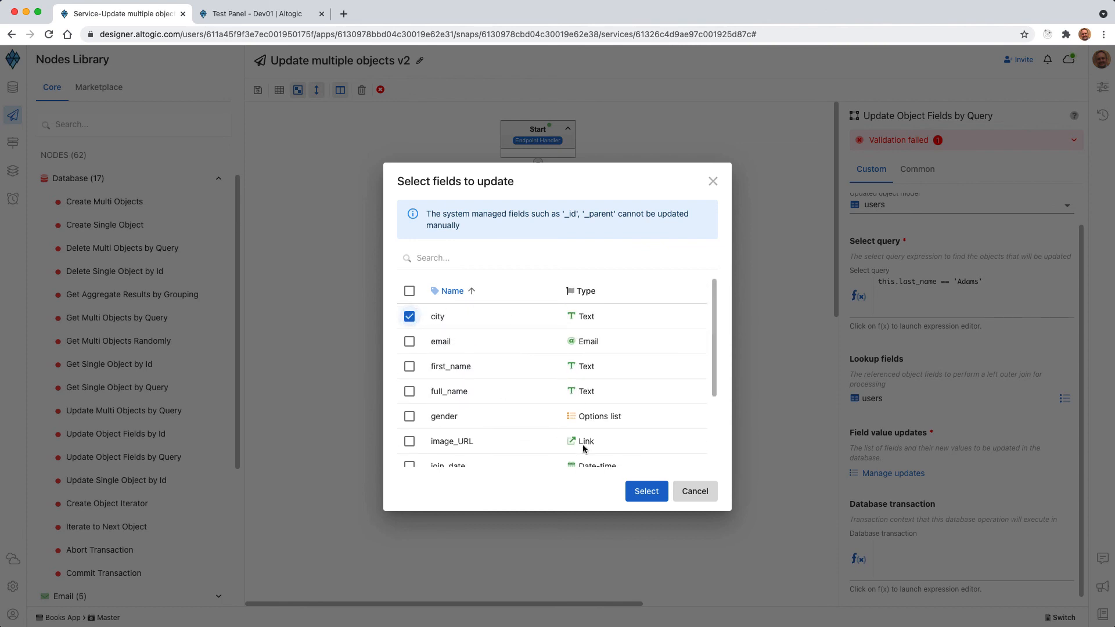
pyautogui.click(646, 492)
pyautogui.click(901, 549)
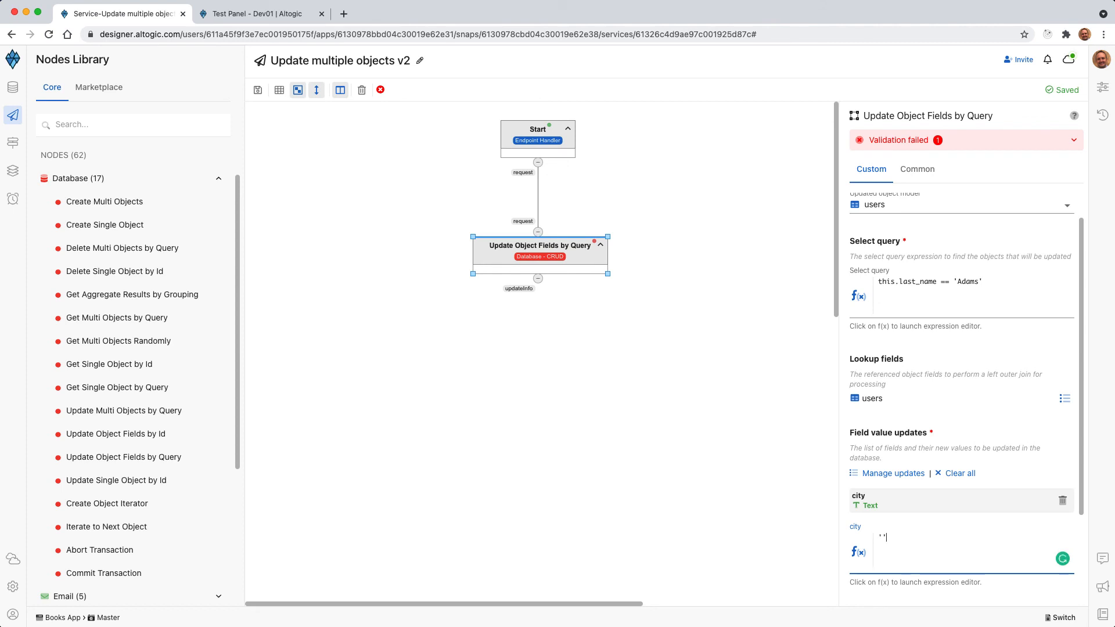
pyautogui.write("'Pati")
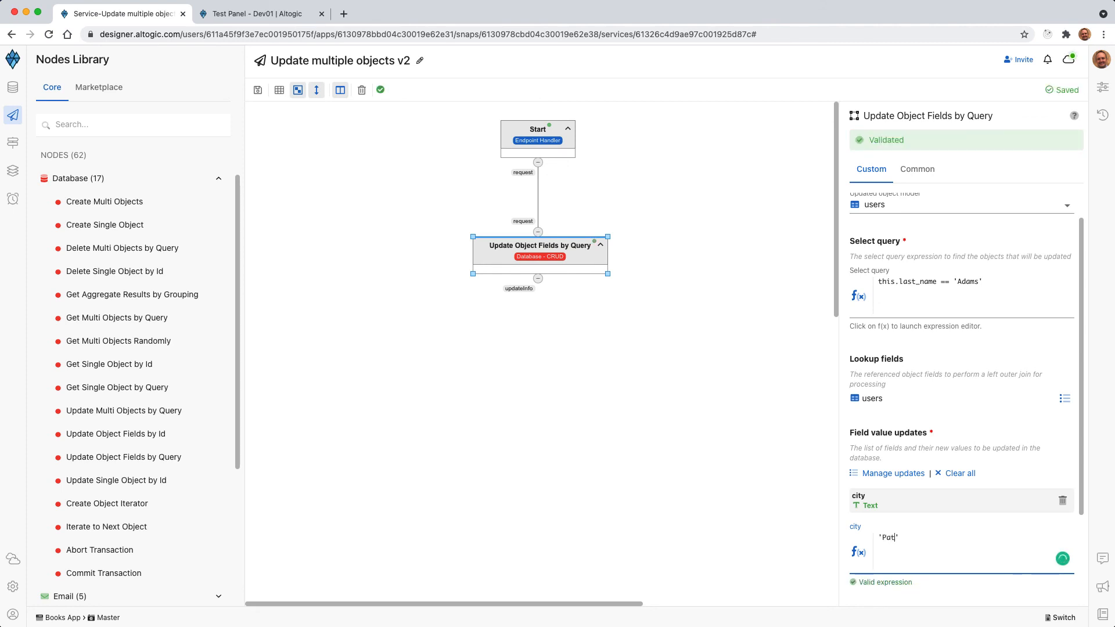
pyautogui.write('s')
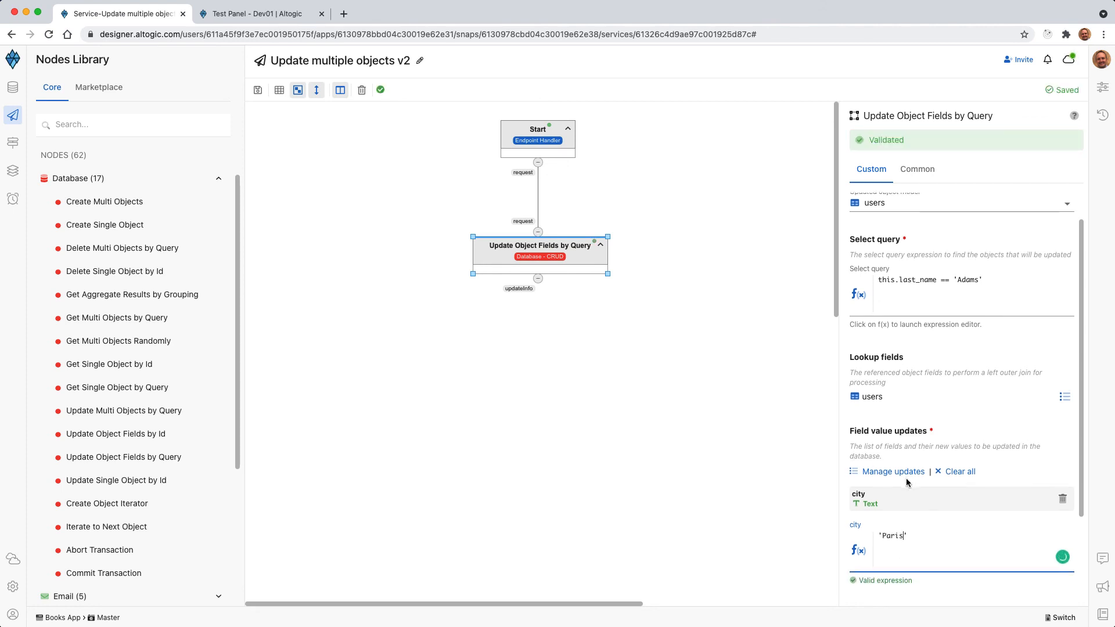
pyautogui.scroll(2, 848, 298)
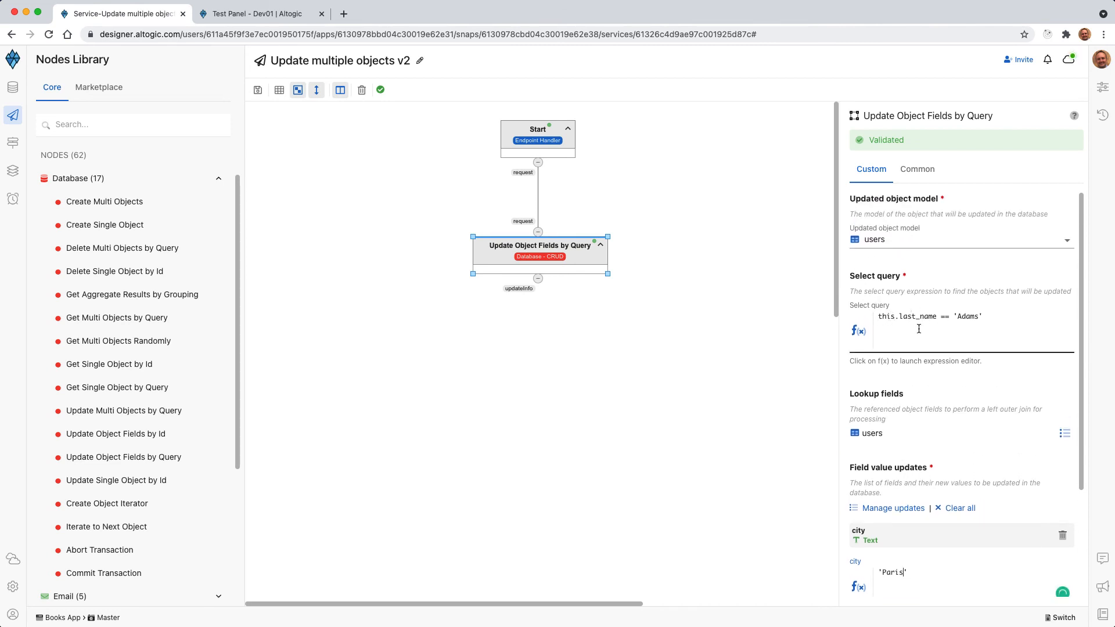
pyautogui.scroll(-3, 940, 454)
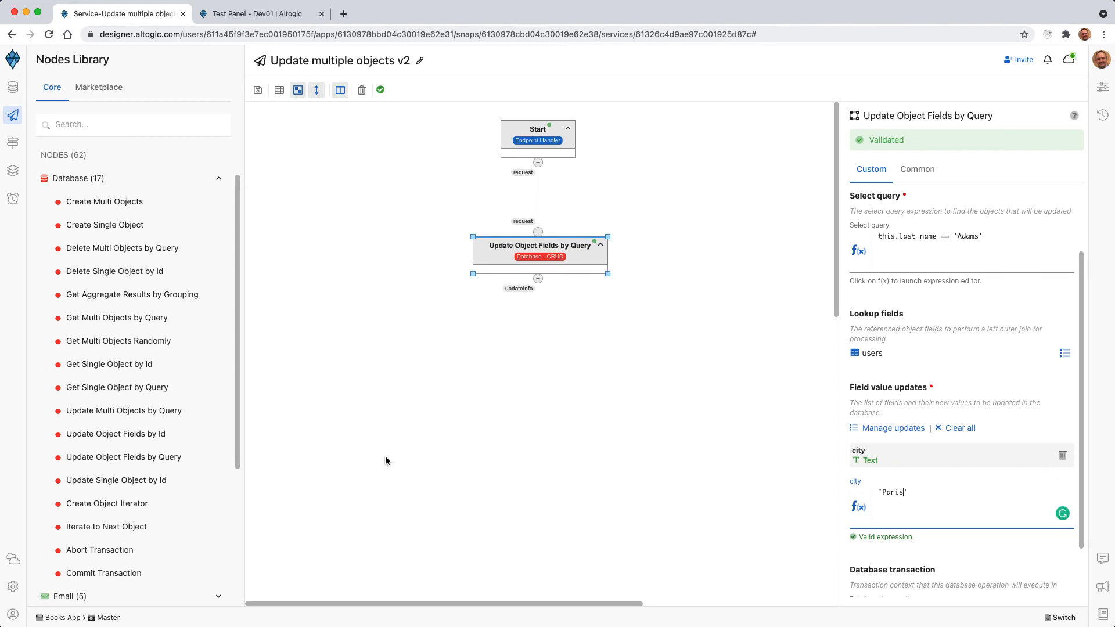
# - Add a Return Success Response node below the update node and connect updateInfo to it both as the trigger and as a returned input
pyautogui.moveTo(236, 416); pyautogui.dragTo(236, 542)
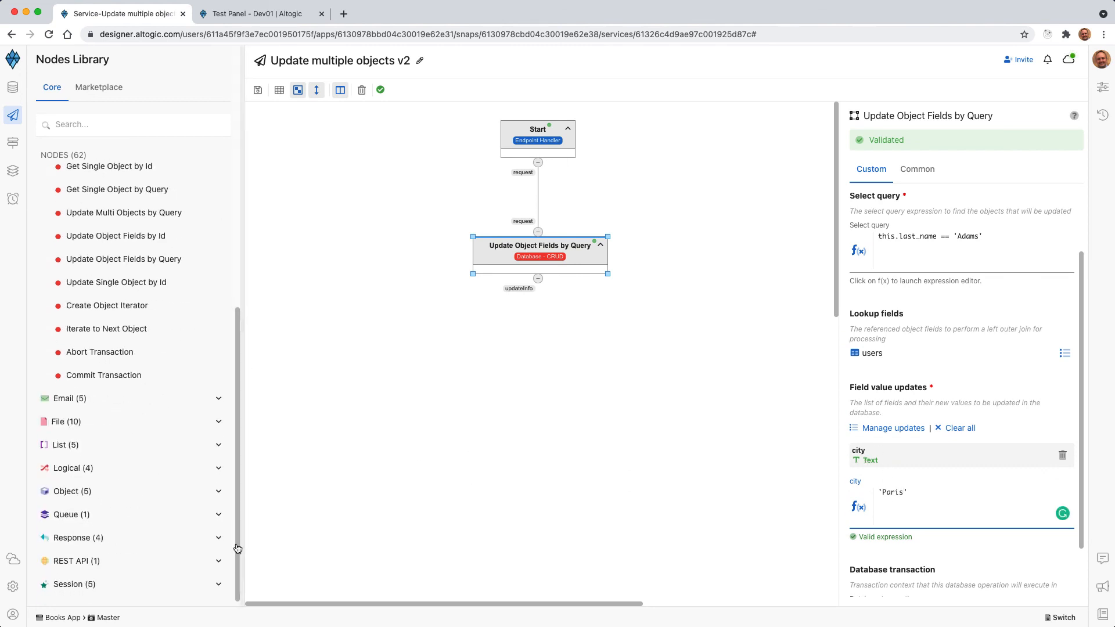
pyautogui.click(97, 539)
pyautogui.scroll(-2, 96, 552)
pyautogui.moveTo(105, 537); pyautogui.dragTo(568, 385)
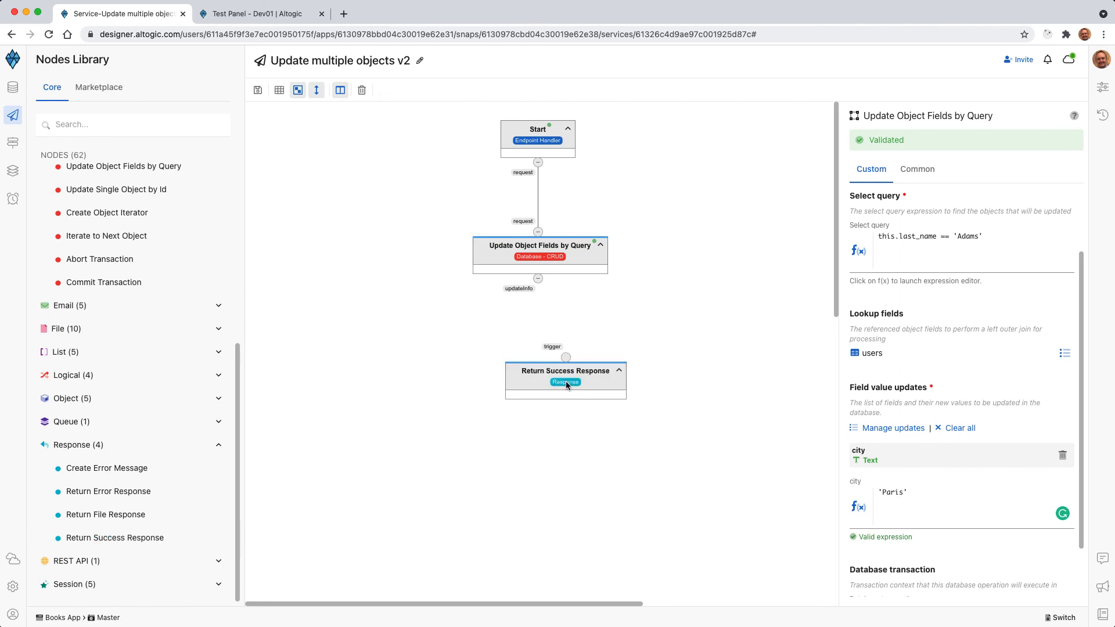
pyautogui.moveTo(539, 280); pyautogui.dragTo(538, 343)
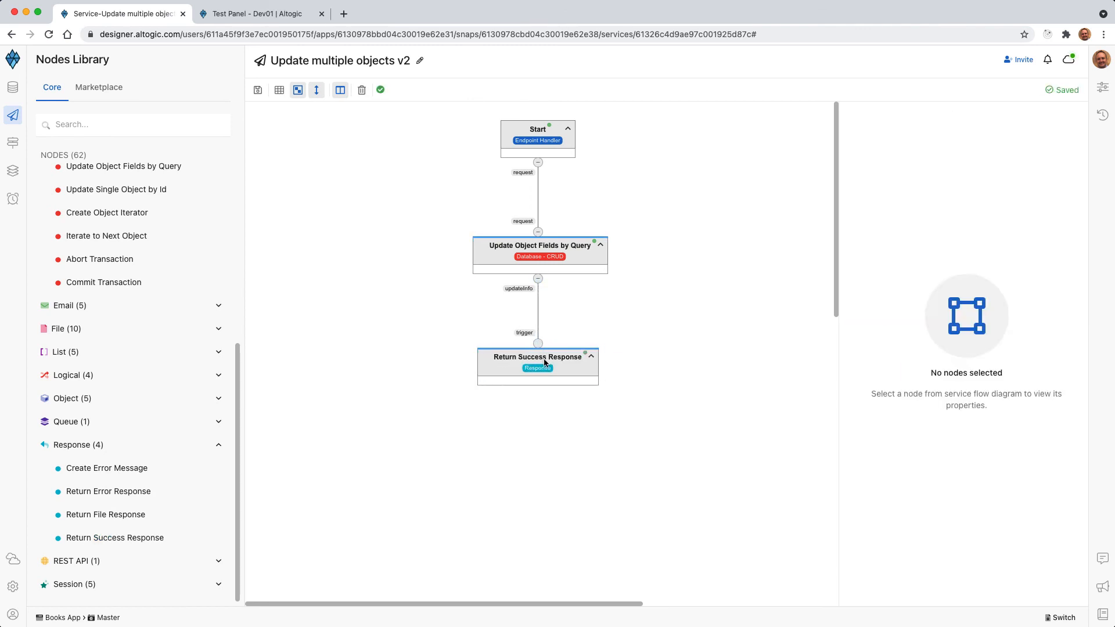
pyautogui.click(545, 362)
pyautogui.moveTo(538, 278); pyautogui.dragTo(559, 356)
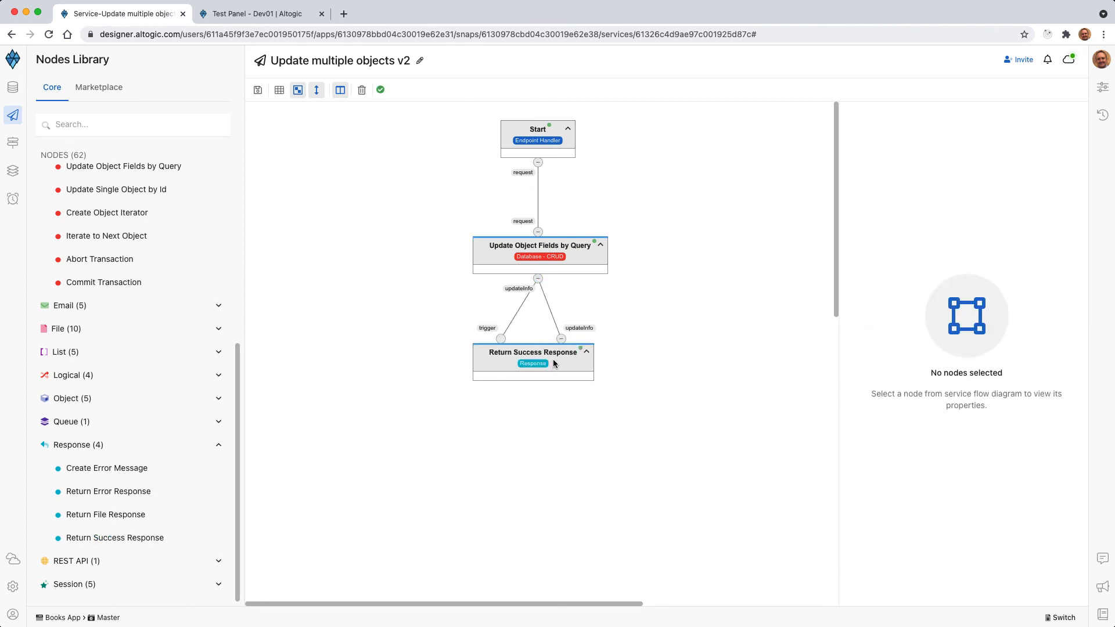
pyautogui.click(553, 363)
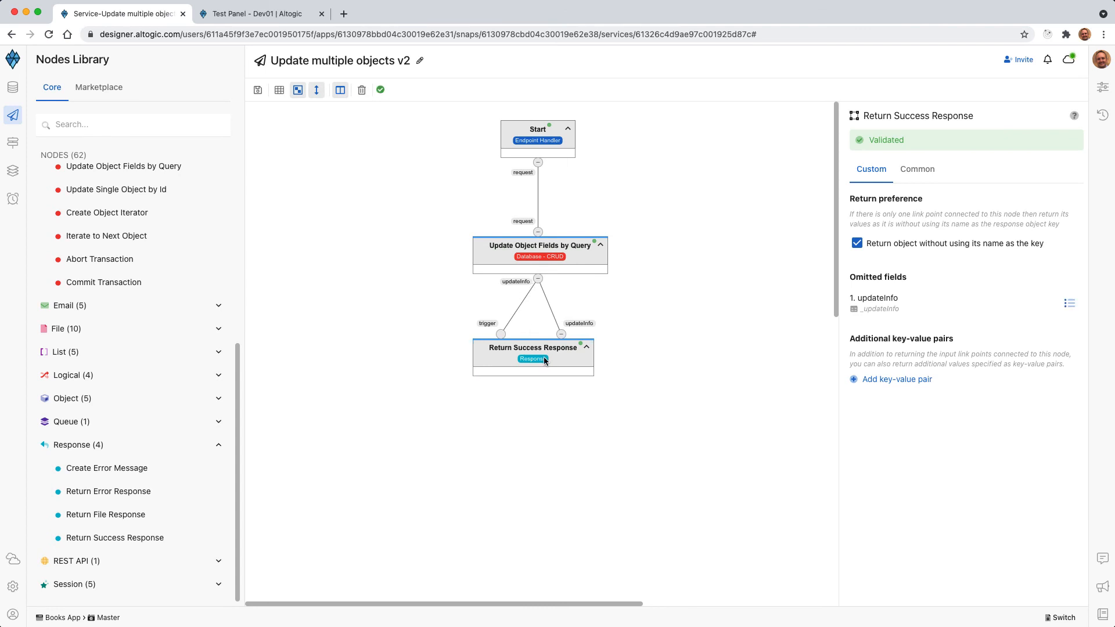
# - Switch to the Test Panel, open the Update multipe objects v2 request, send it, and check the match and update counts
pyautogui.click(256, 23)
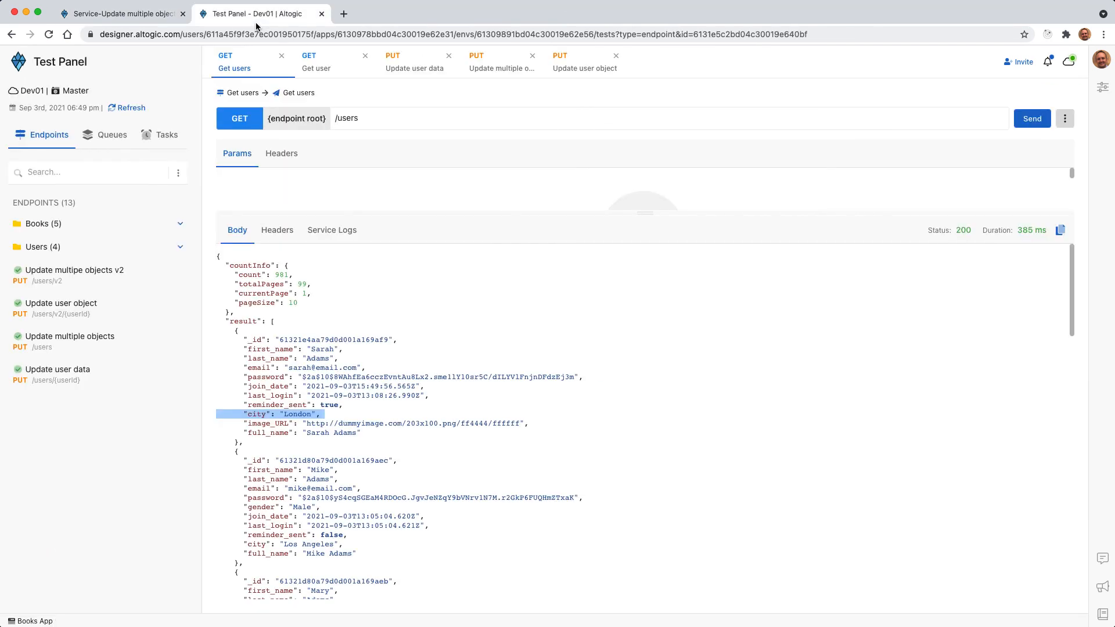
pyautogui.click(93, 277)
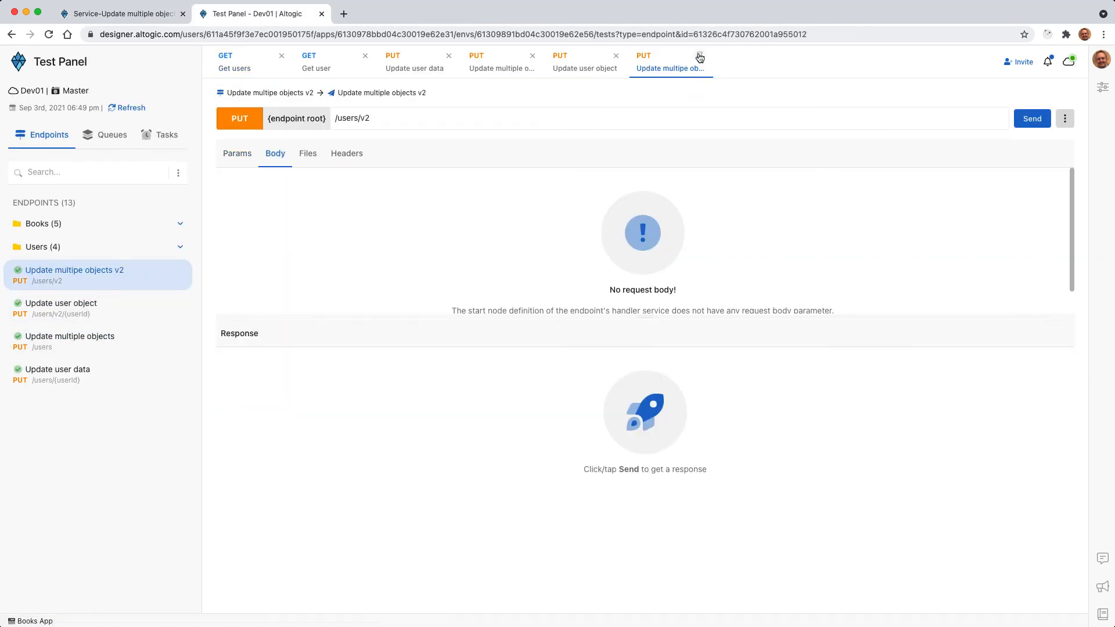
pyautogui.click(1032, 119)
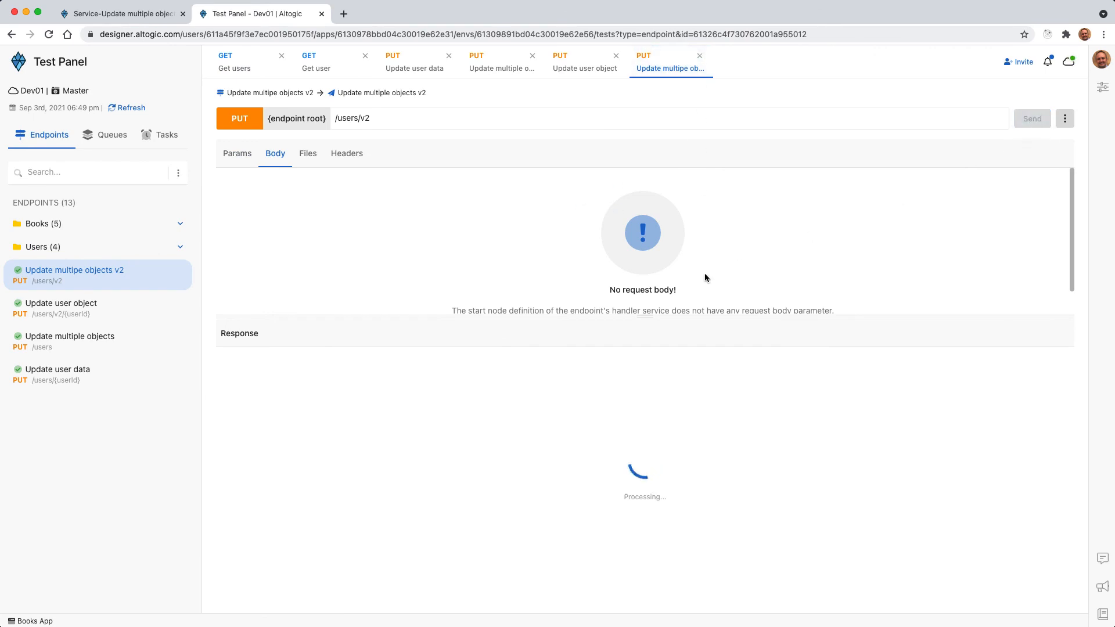
pyautogui.moveTo(248, 414); pyautogui.dragTo(218, 362)
pyautogui.click(335, 278)
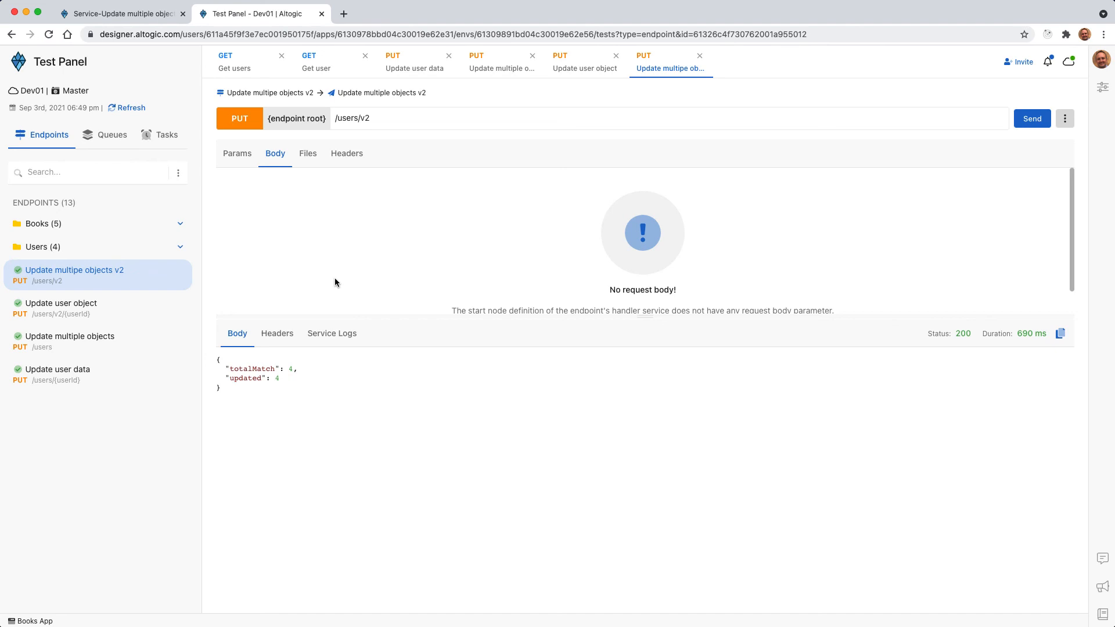
# - Rerun the Get users request and check the city of each user with the queried last name
pyautogui.click(259, 63)
pyautogui.scroll(-1, 297, 395)
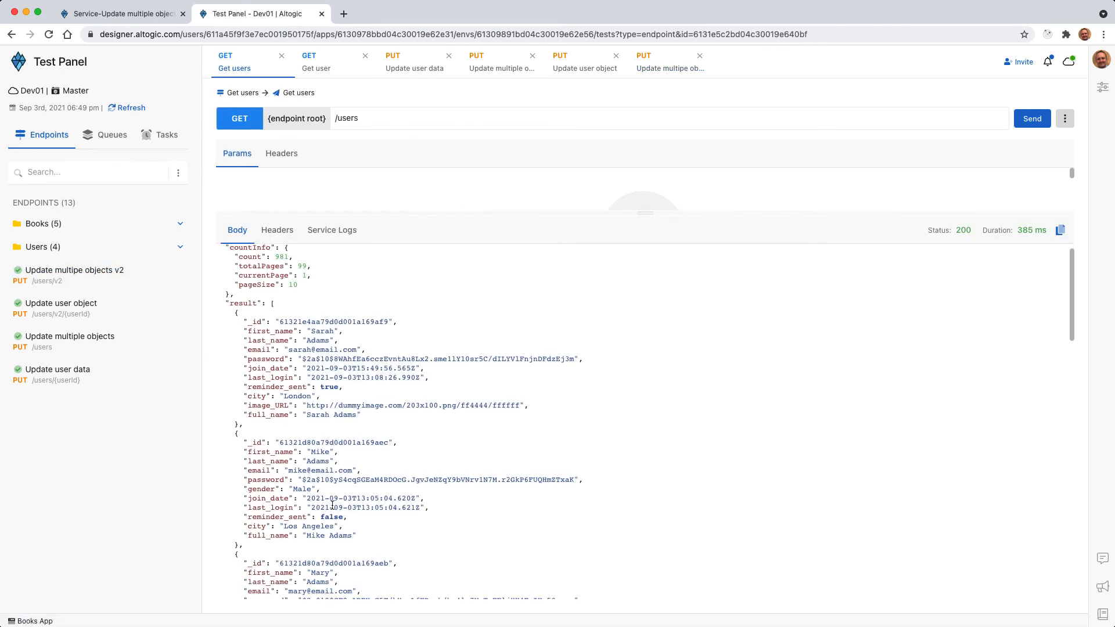
pyautogui.scroll(1, 332, 503)
pyautogui.click(1031, 120)
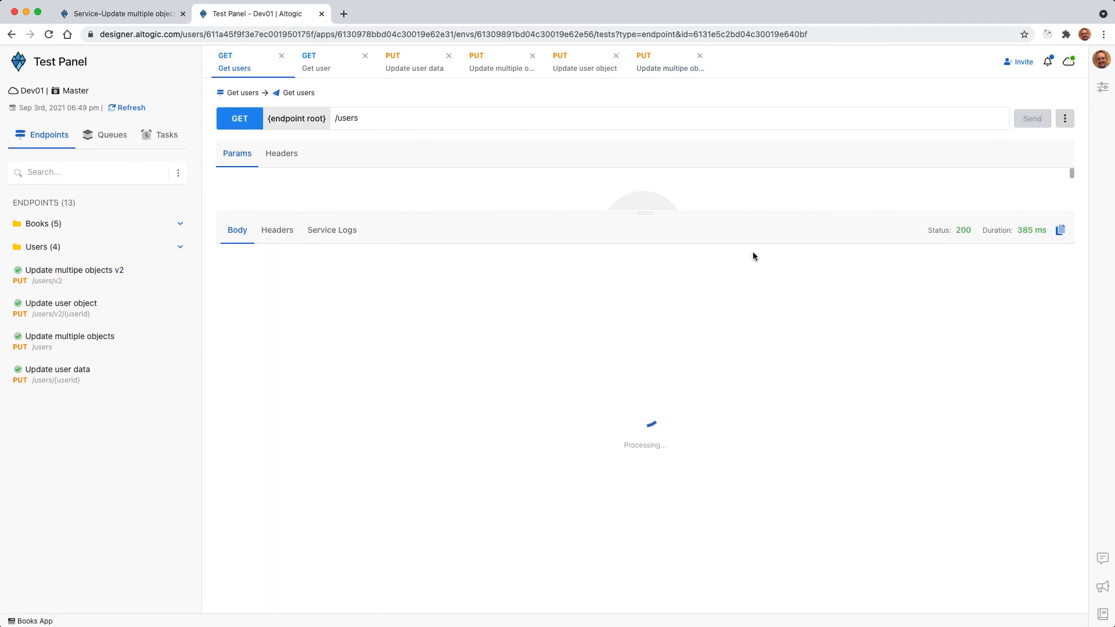
pyautogui.scroll(-5, 290, 412)
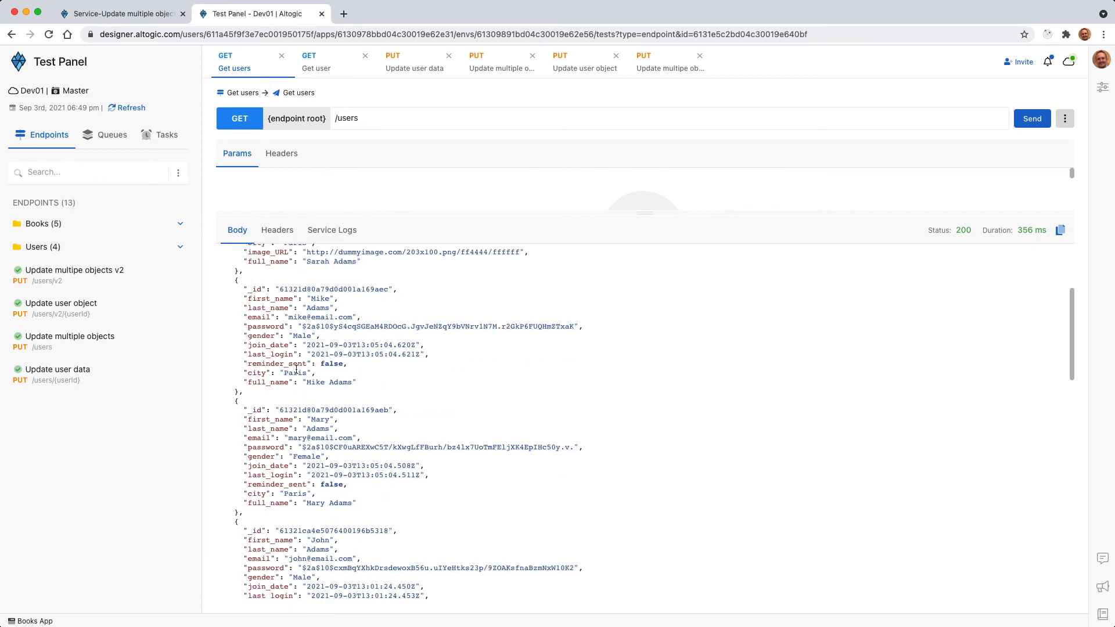
pyautogui.scroll(-2, 313, 492)
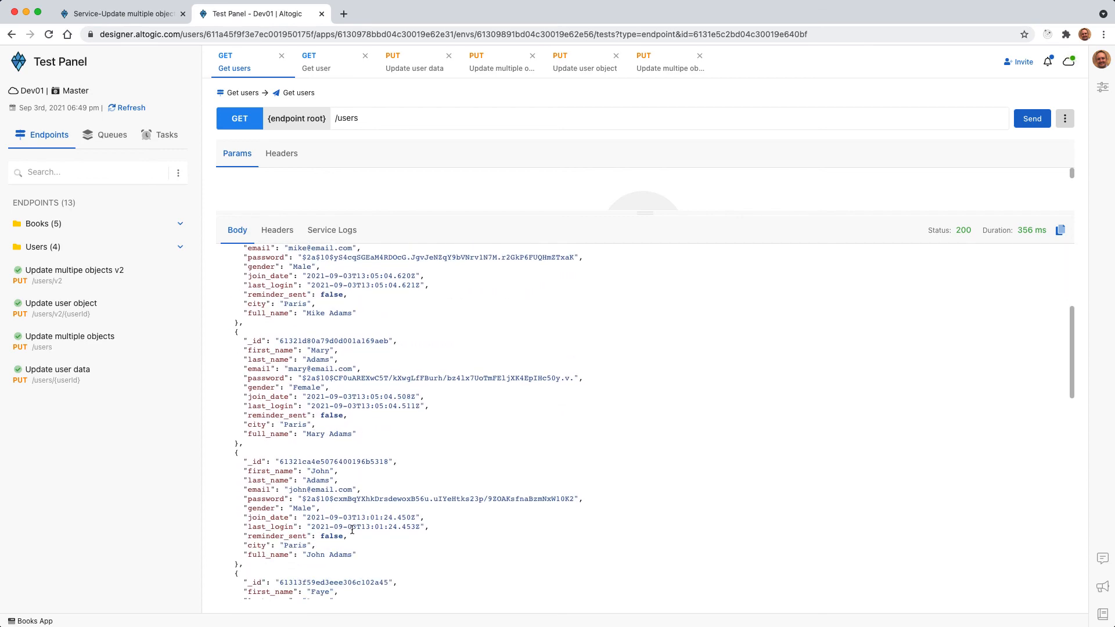
pyautogui.scroll(8, 385, 492)
# - Return to the Update multiple objects v2 service and review the Update Object Fields by Query node's query and city update settings
pyautogui.click(136, 21)
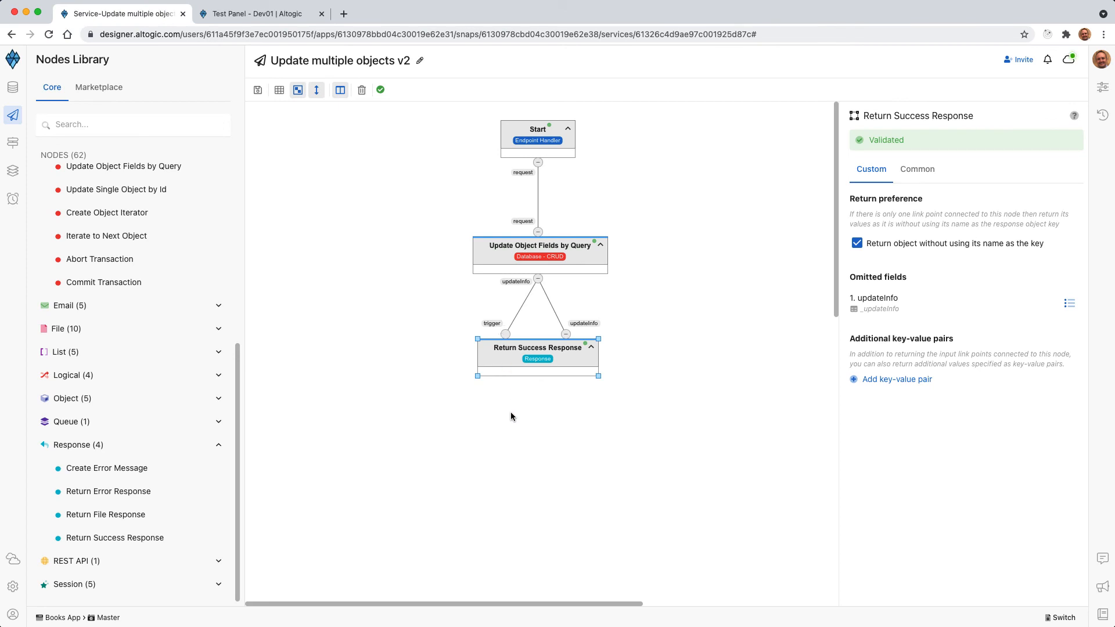
pyautogui.moveTo(524, 270); pyautogui.dragTo(524, 256)
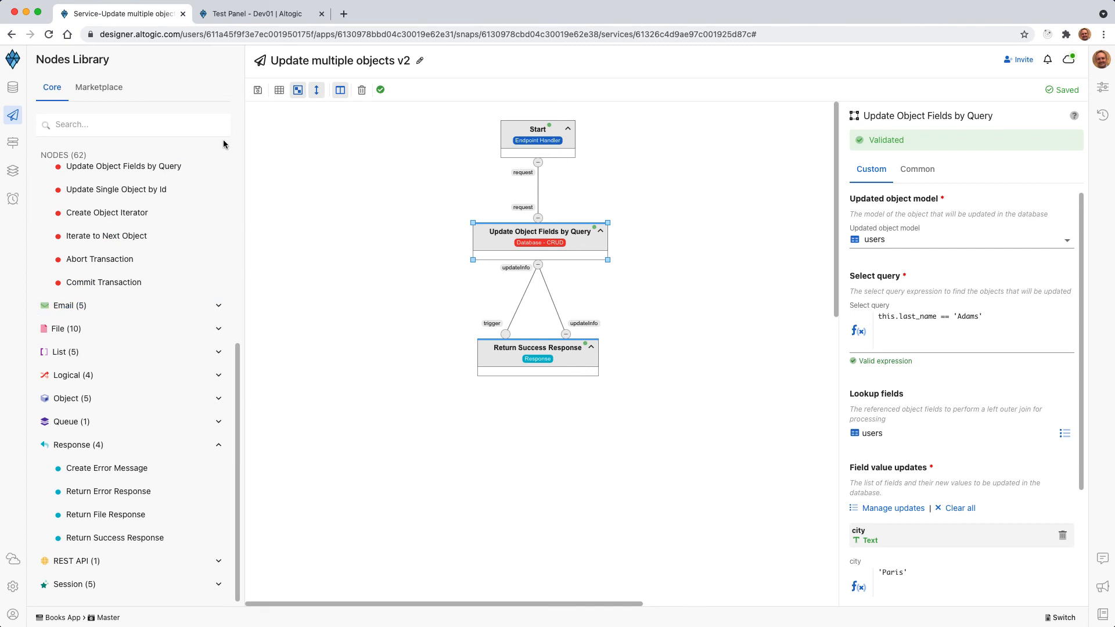
pyautogui.scroll(3, 179, 217)
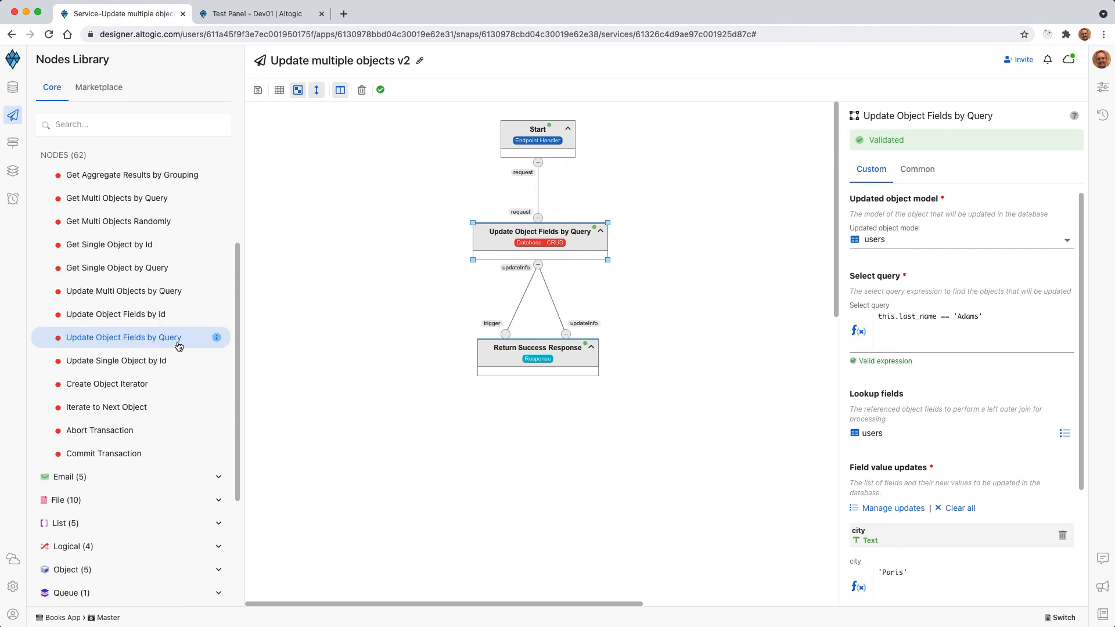
pyautogui.click(370, 347)
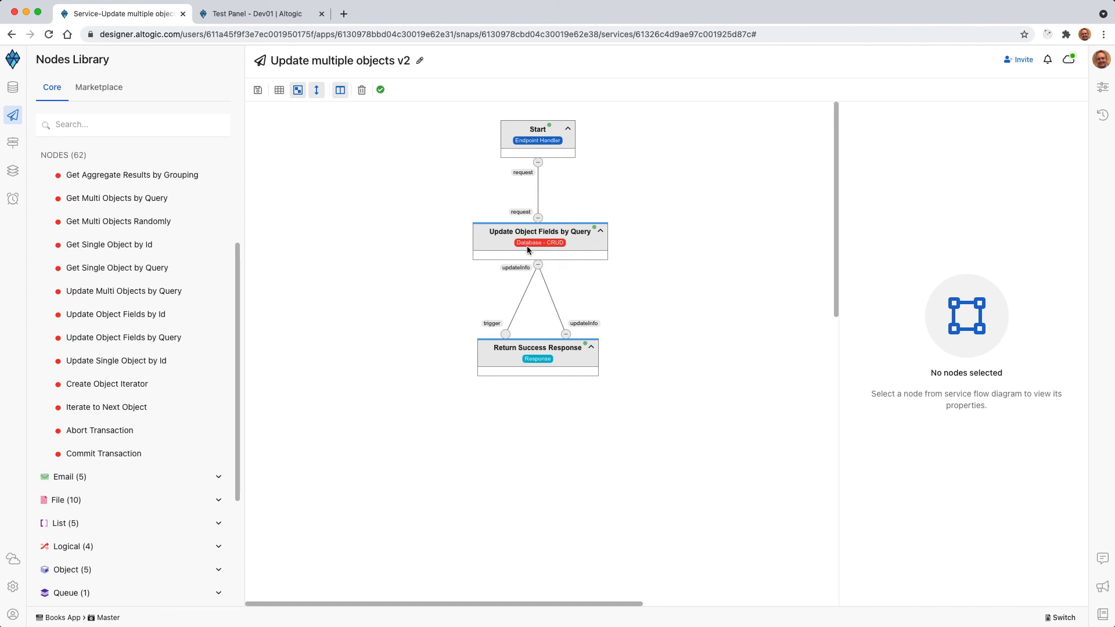